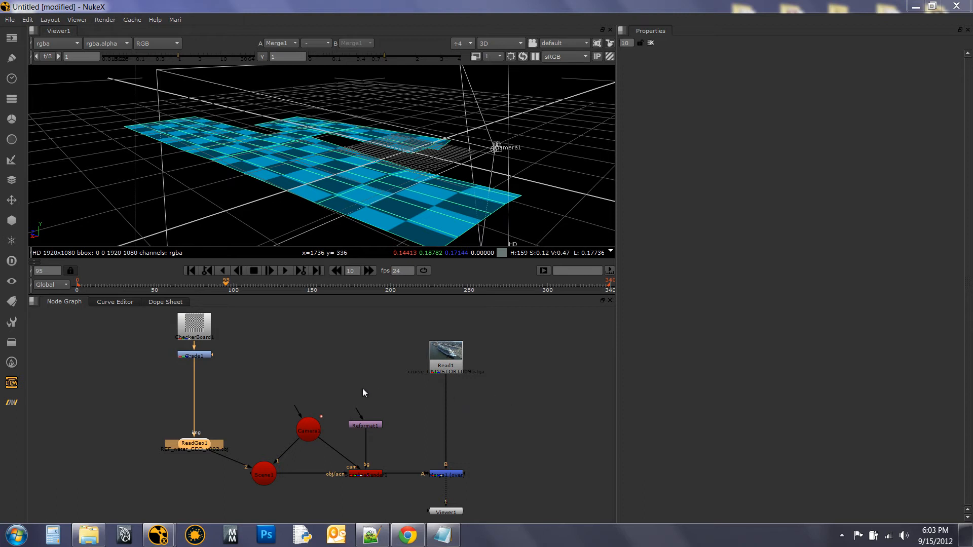
# - Switch to the file explorer and look through the icons and python folders of the dw_camProjSet_v1_1 package
pyautogui.click(89, 535)
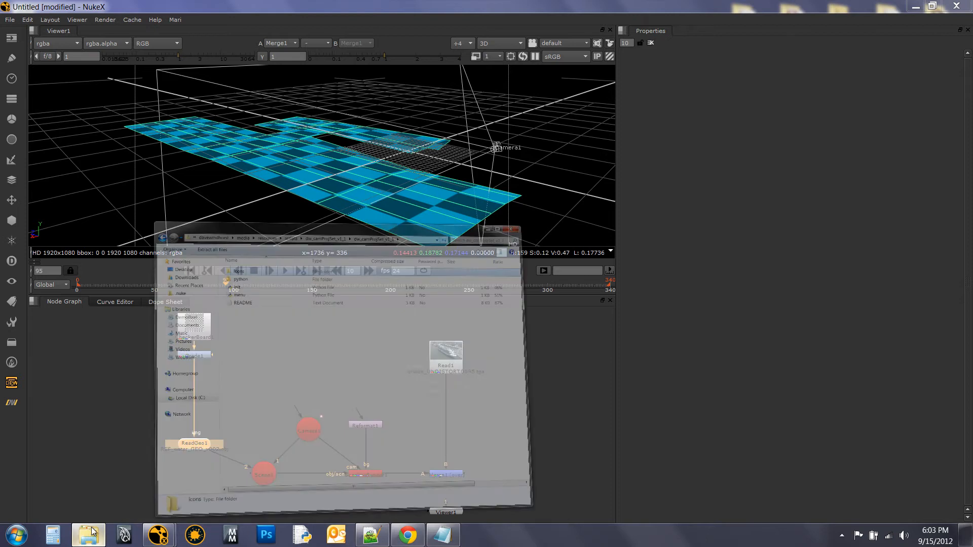
pyautogui.click(412, 251)
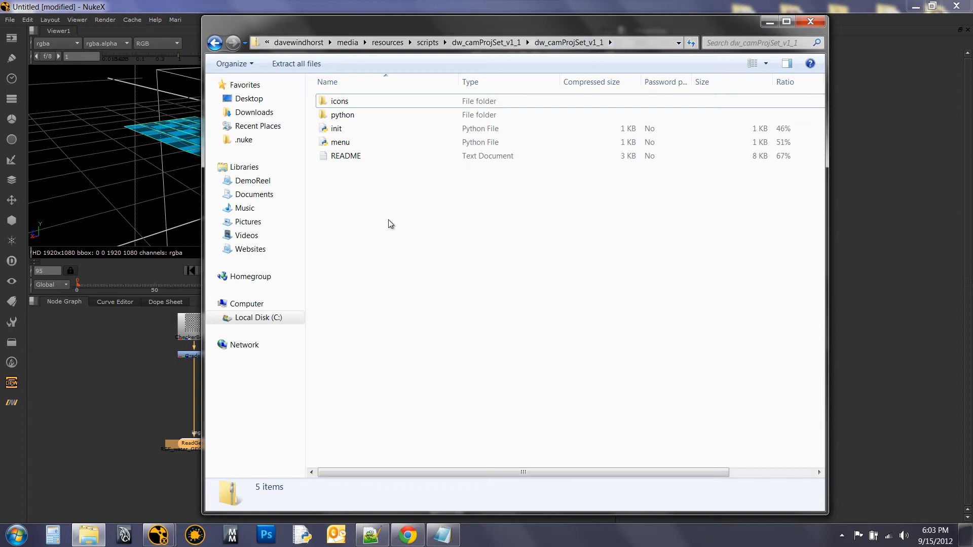
pyautogui.doubleClick(341, 101)
pyautogui.click(559, 42)
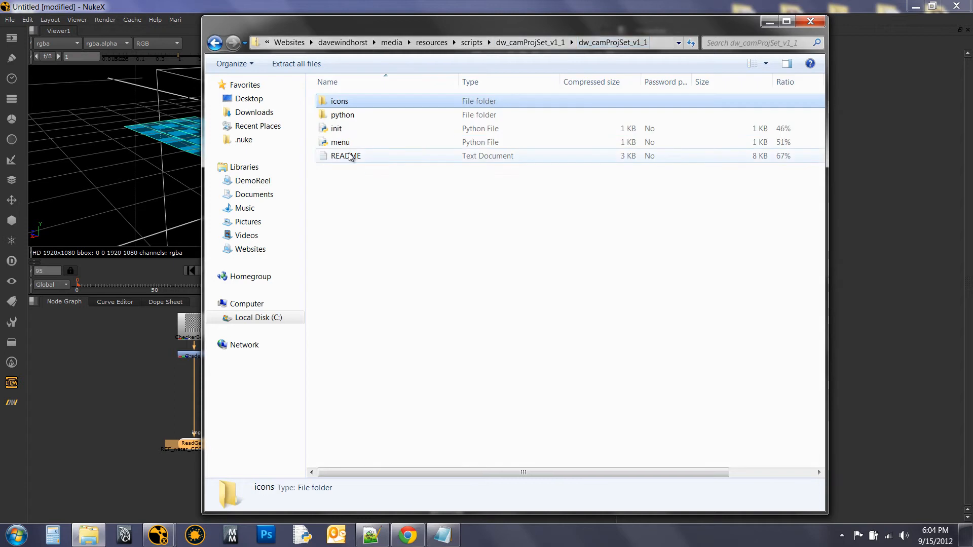
pyautogui.click(354, 115)
pyautogui.doubleClick(355, 115)
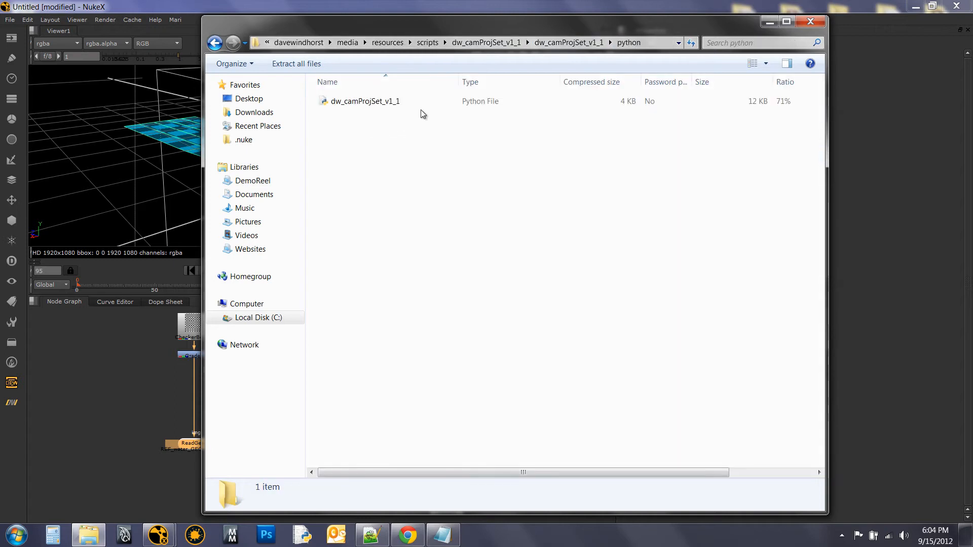
pyautogui.click(558, 44)
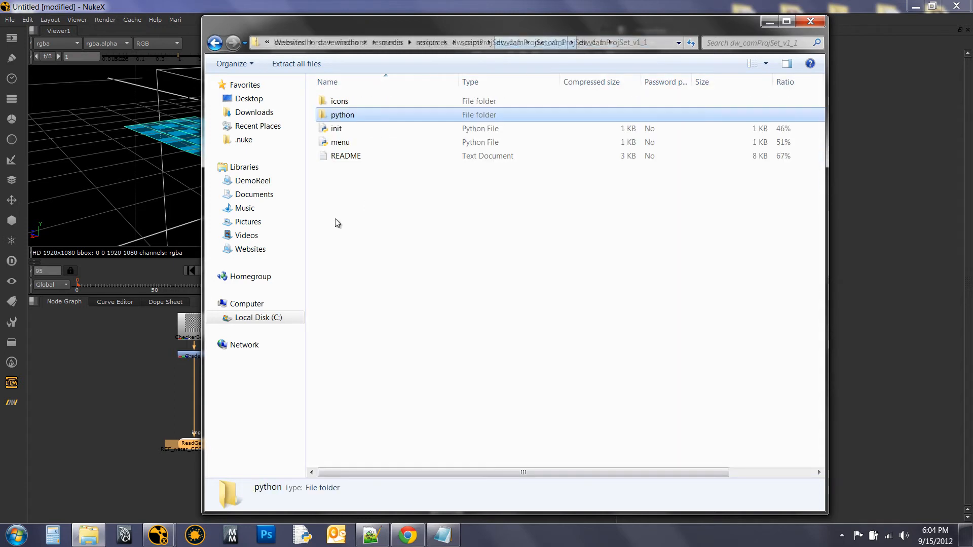
# - Point out the package's init and menu files, and close the folder window to return to Nuke
pyautogui.click(349, 133)
pyautogui.click(350, 143)
pyautogui.click(400, 214)
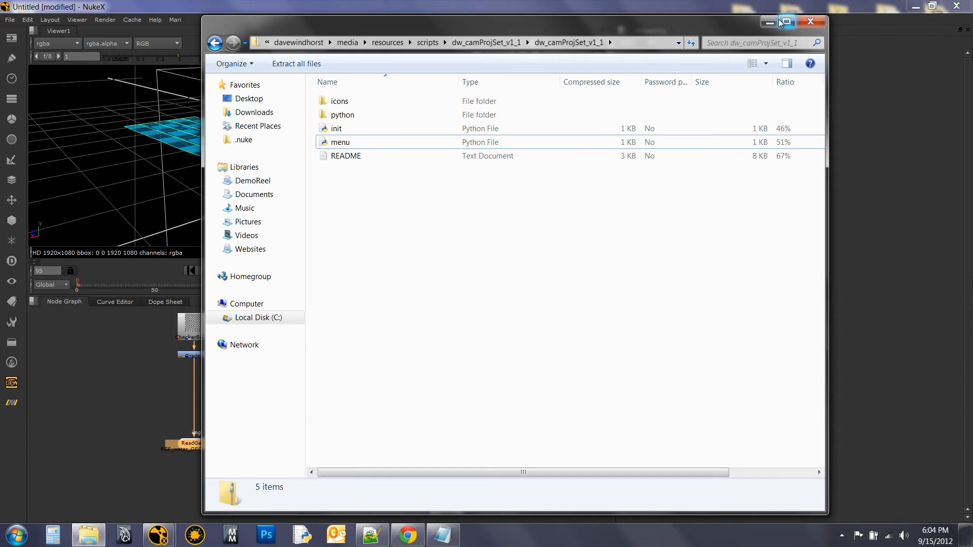
pyautogui.click(811, 21)
pyautogui.click(344, 353)
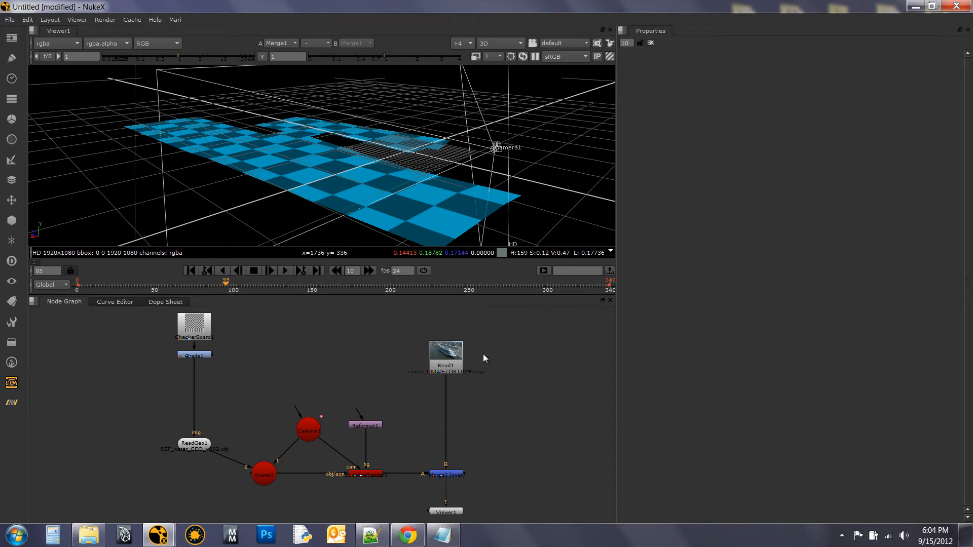
# - Check the checkerboard water geometry against the plate in 2D up to frame 250, and inspect ReadGeo1 in 3D at frame 135
pyautogui.press('Tab')
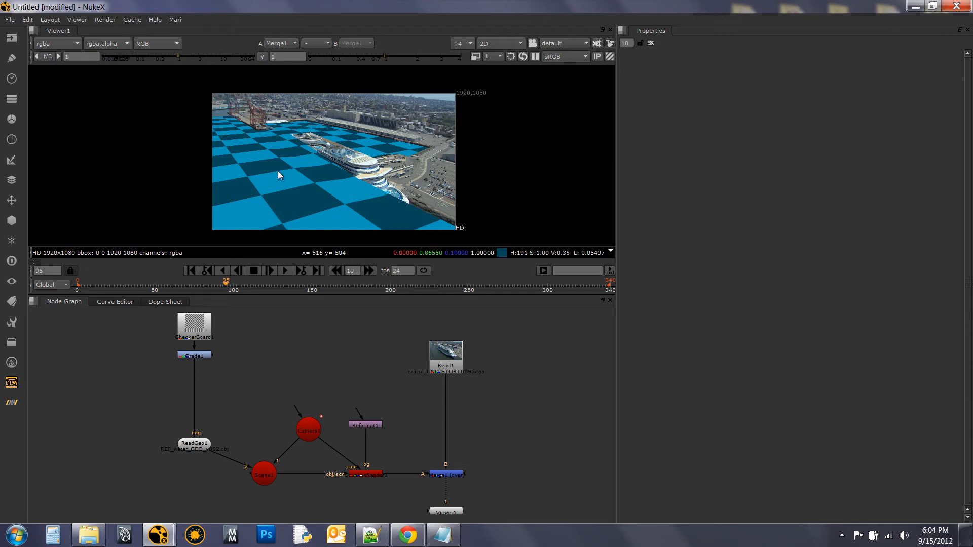
pyautogui.moveTo(223, 281)
pyautogui.mouseDown()
pyautogui.moveTo(520, 287)
pyautogui.moveTo(330, 287)
pyautogui.moveTo(470, 282)
pyautogui.mouseUp()
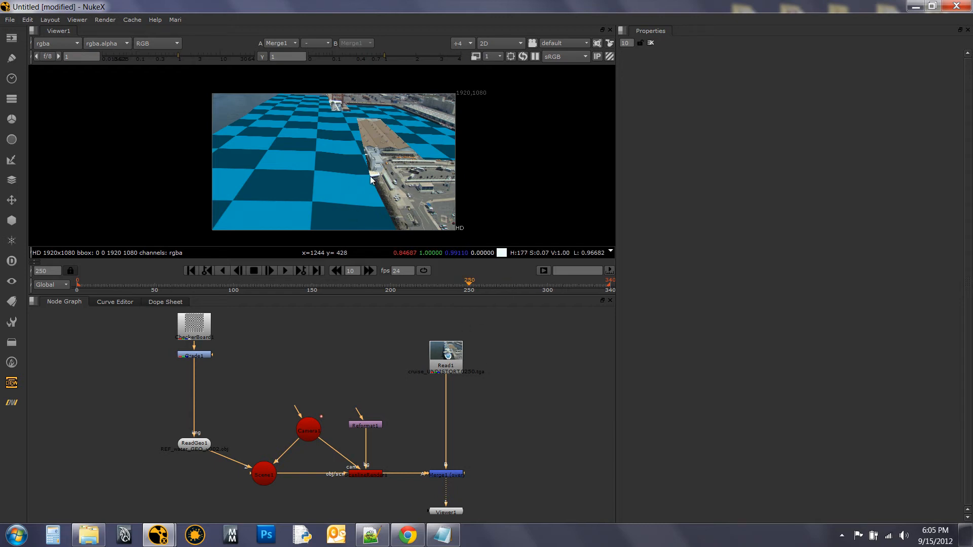
pyautogui.press('Tab')
pyautogui.moveTo(347, 163); pyautogui.dragTo(292, 292)
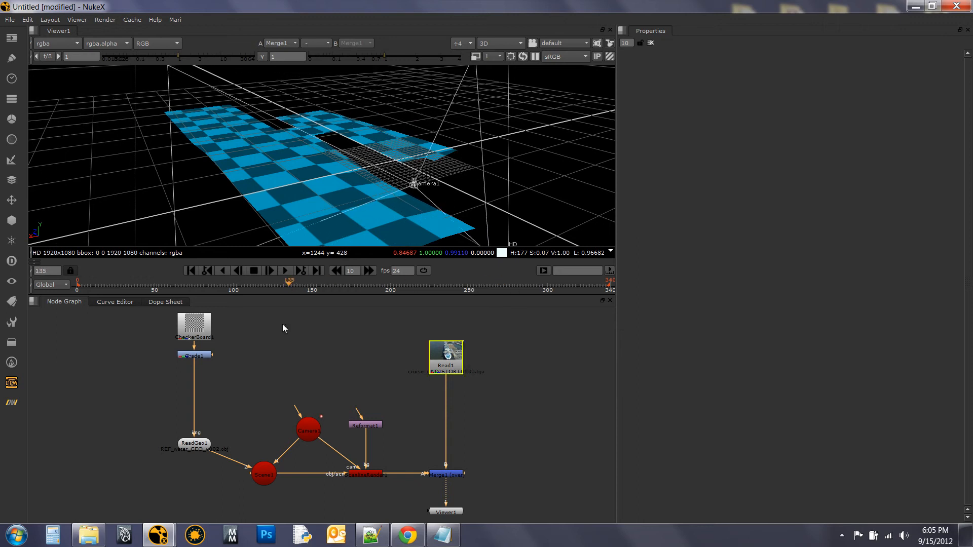
pyautogui.click(195, 444)
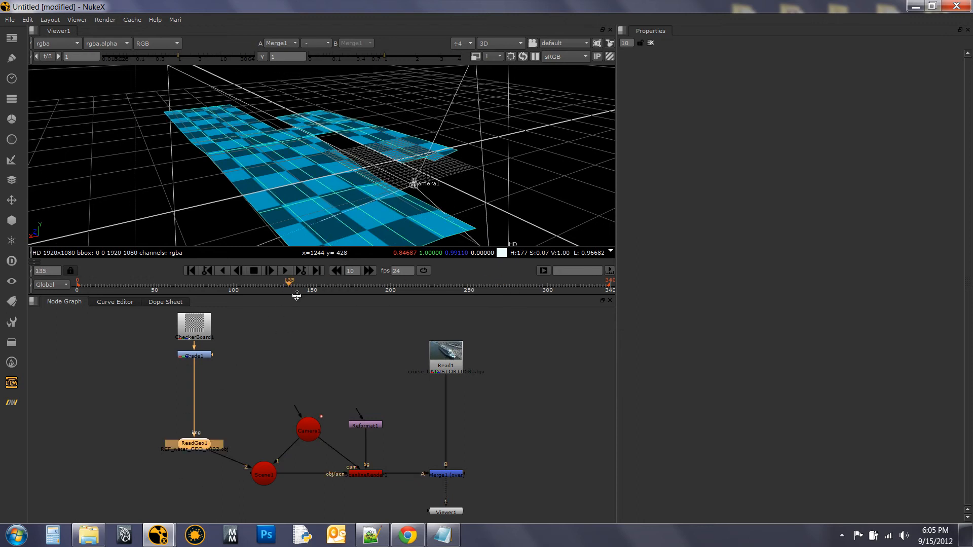
pyautogui.moveTo(253, 157); pyautogui.dragTo(310, 202)
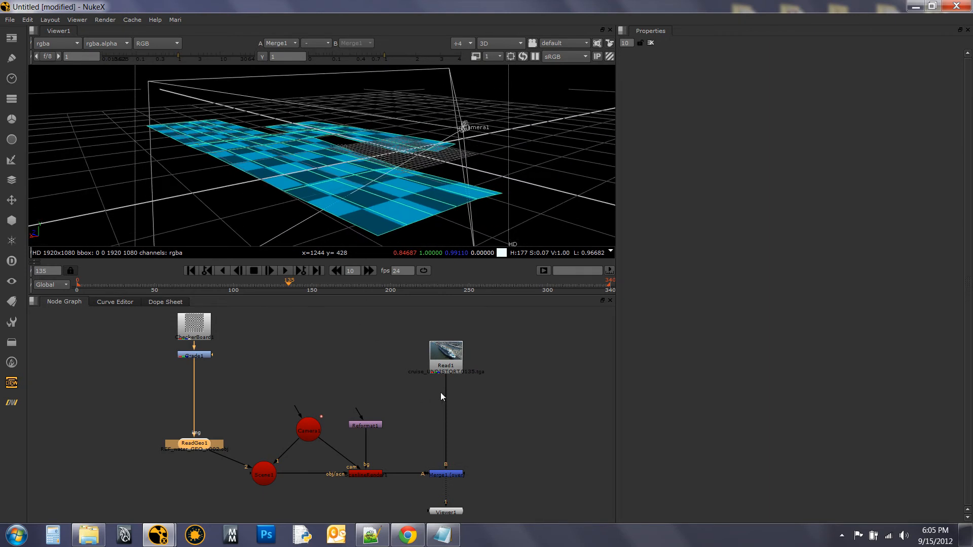
# - Compare the Read1 plate with the Merge1 composite in the viewer, and examine the ReadGeo1 geometry in the 3D view
pyautogui.click(449, 364)
pyautogui.press('1')
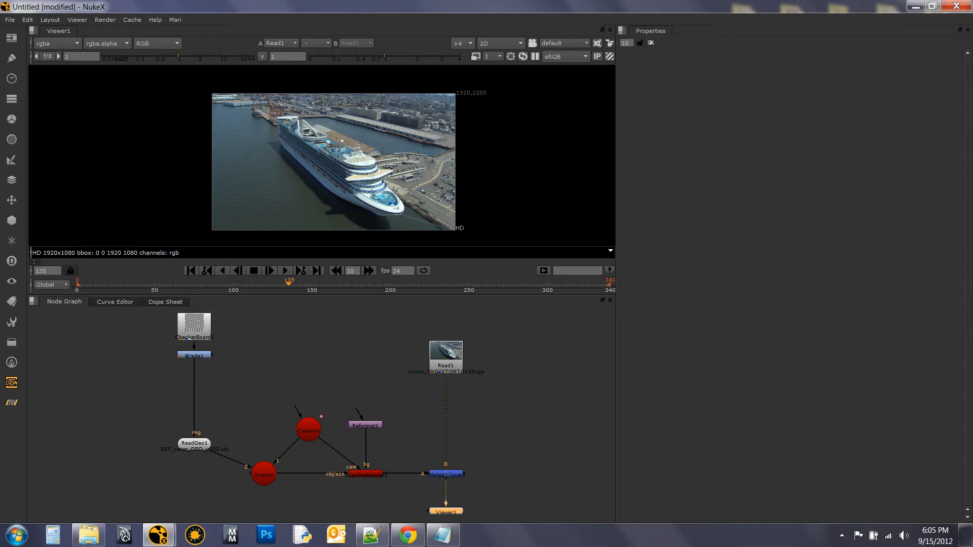
pyautogui.click(450, 479)
pyautogui.press('1')
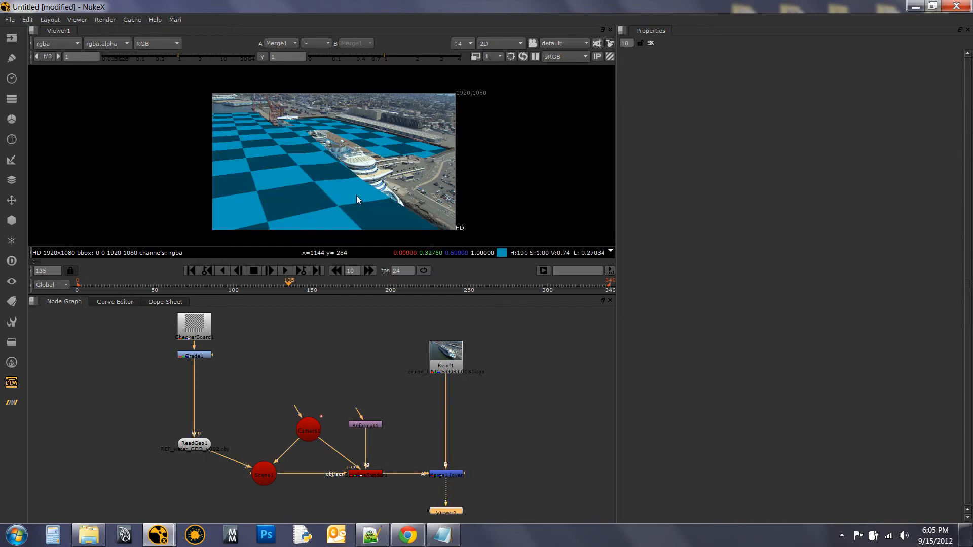
pyautogui.click(195, 444)
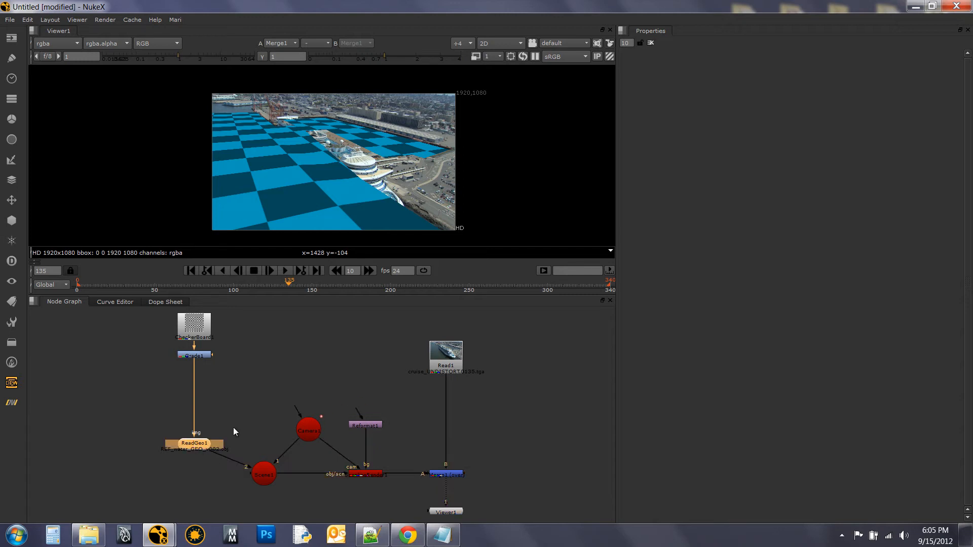
pyautogui.press('Tab')
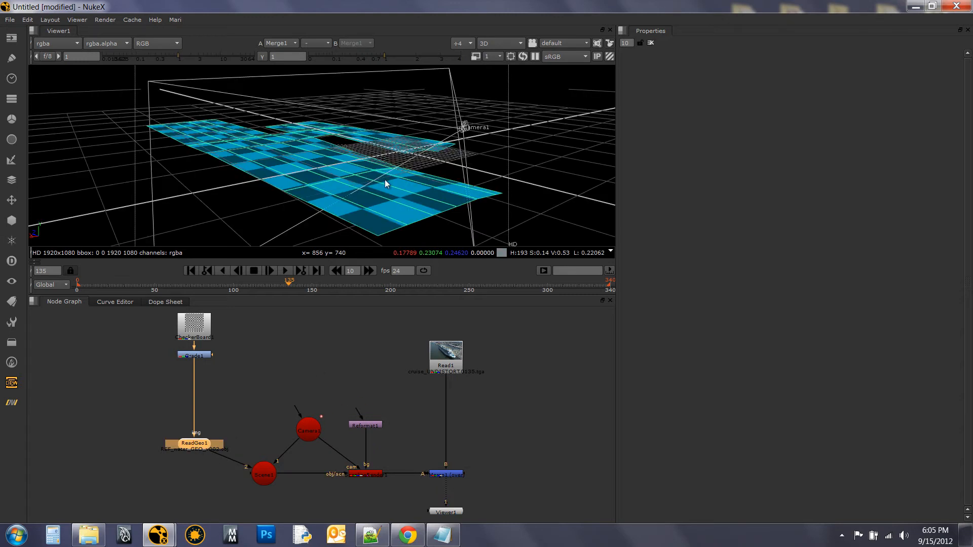
pyautogui.press('super')
pyautogui.press('super')
pyautogui.moveTo(363, 138); pyautogui.dragTo(390, 141)
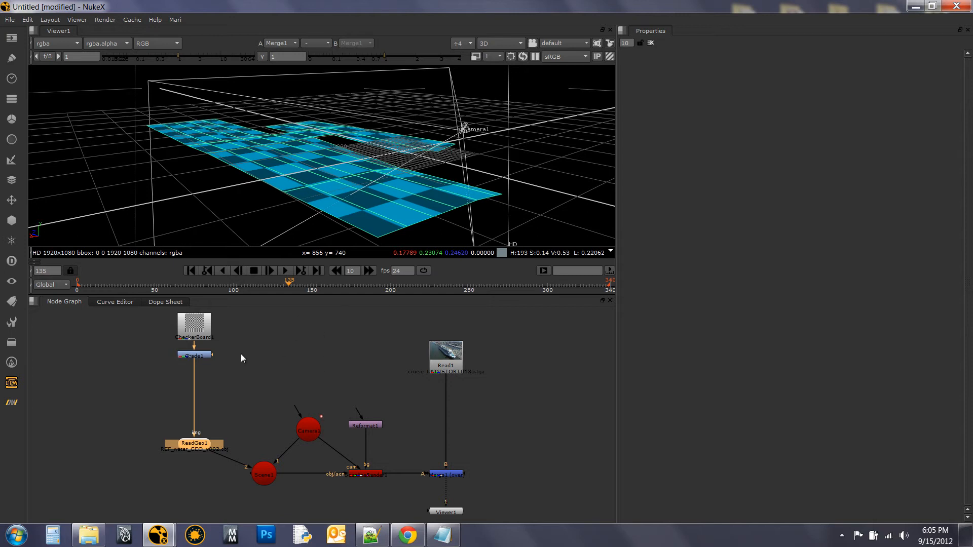
# - Inspect Camera1's animated transform values at frame 192 and its imported file settings, and close its properties
pyautogui.click(309, 428)
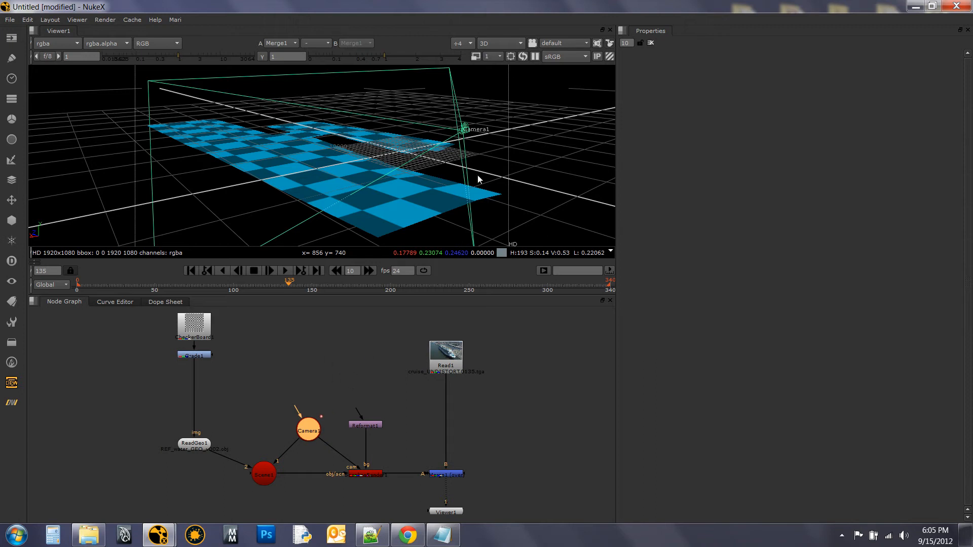
pyautogui.click(335, 372)
pyautogui.click(303, 430)
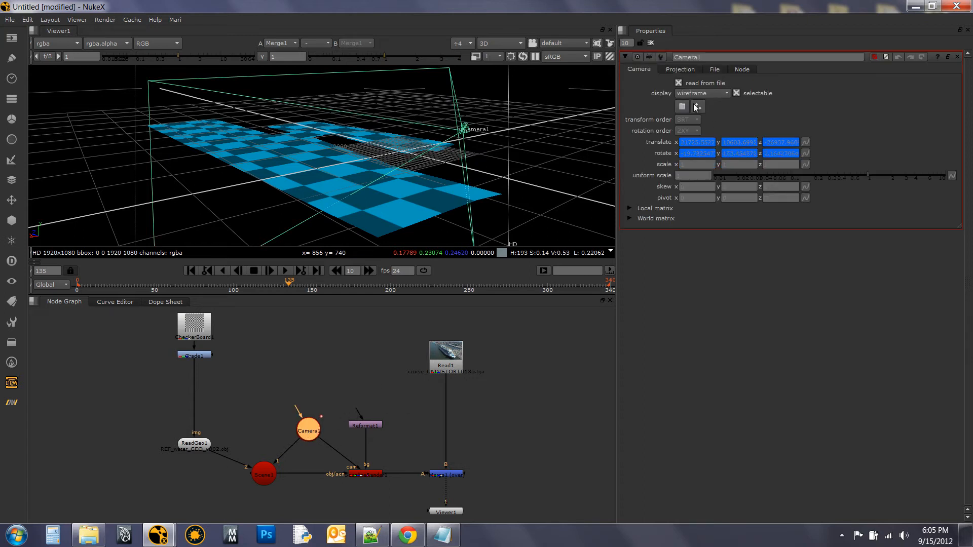
pyautogui.moveTo(357, 288); pyautogui.dragTo(381, 288)
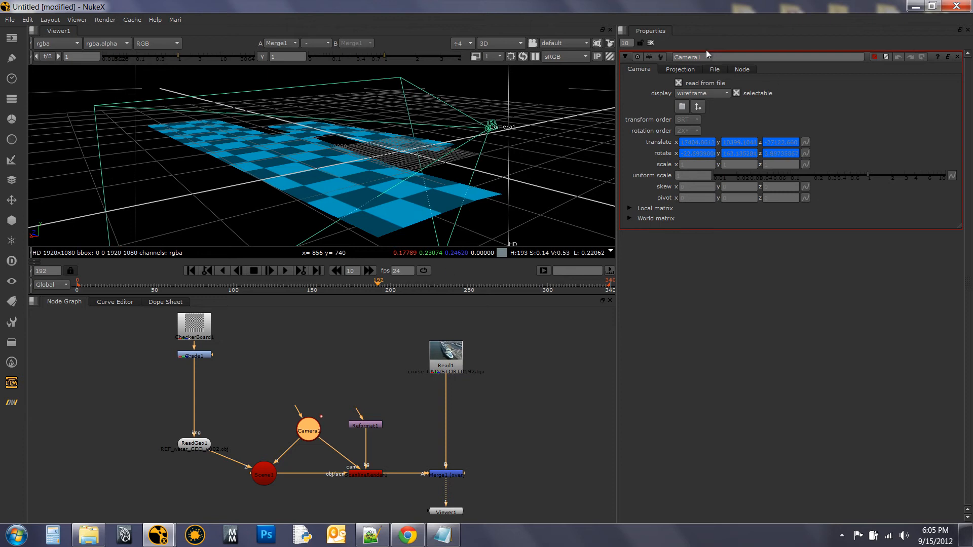
pyautogui.click(715, 69)
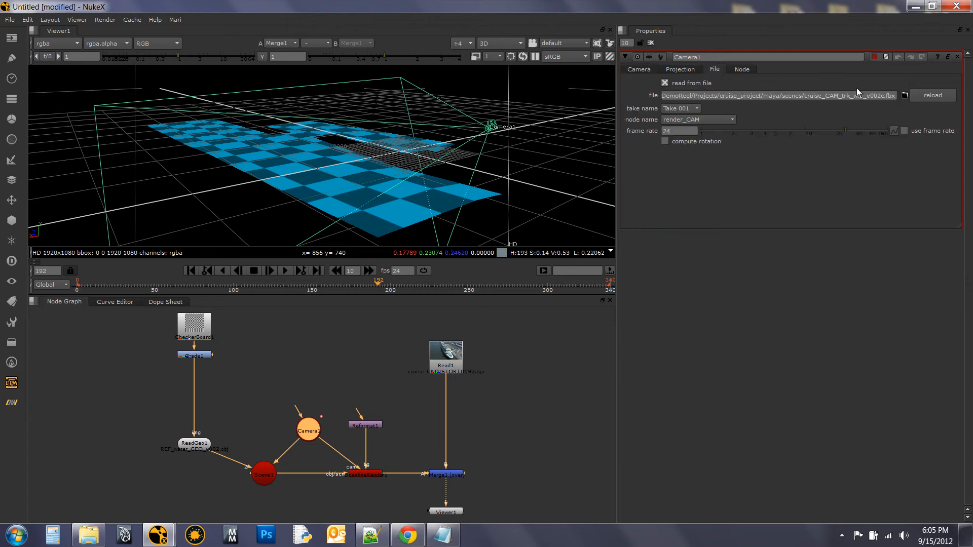
pyautogui.click(651, 42)
# - Go to frame 250 and disconnect the checkerboard's Grade1 node from the img input of ReadGeo1
pyautogui.click(315, 401)
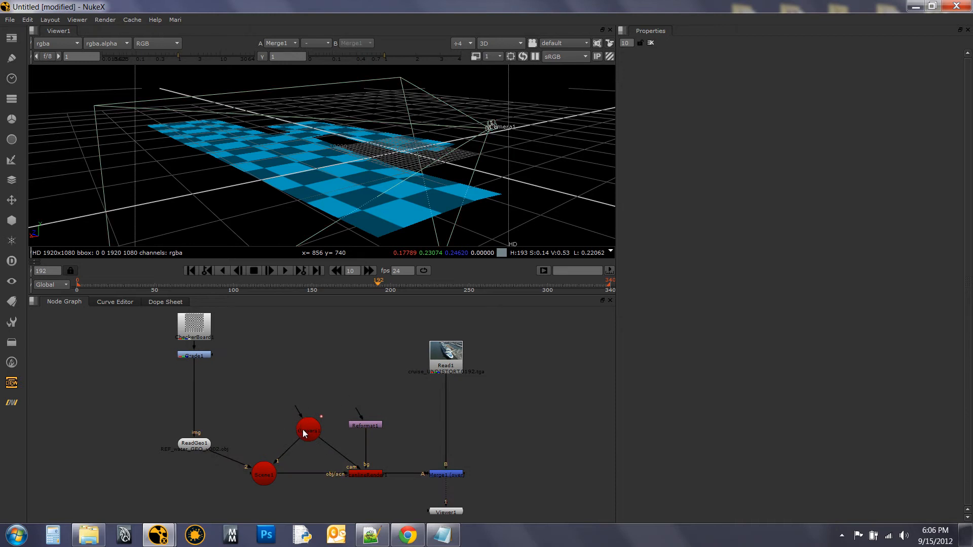
pyautogui.moveTo(444, 281); pyautogui.dragTo(469, 284)
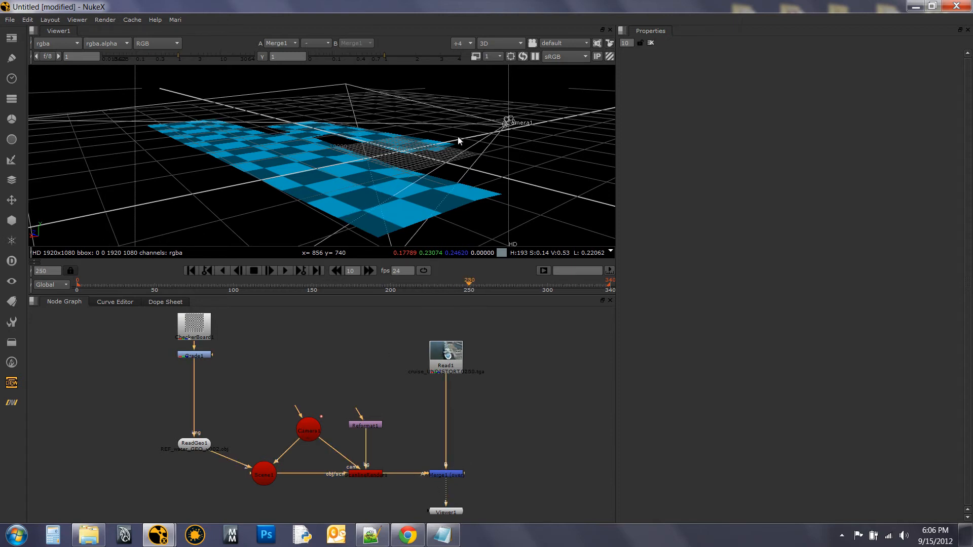
pyautogui.moveTo(193, 360); pyautogui.dragTo(232, 373)
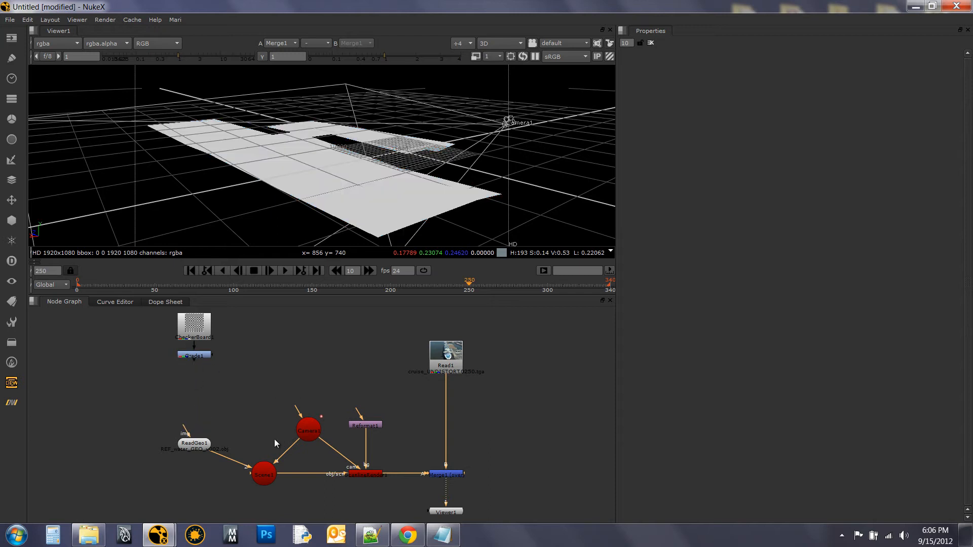
# - Duplicate Camera1, place the copy above ReadGeo1, and turn off read from file in the copy's properties
pyautogui.click(308, 429)
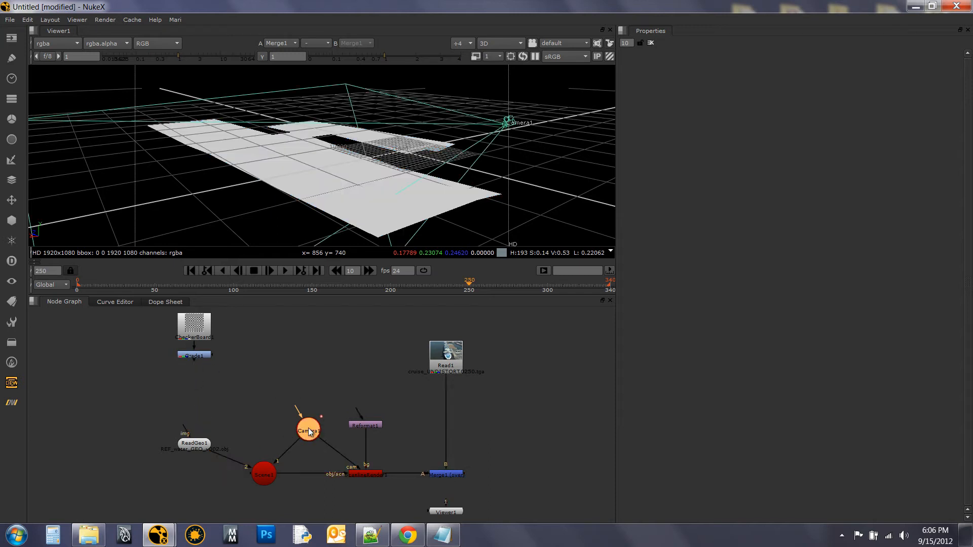
pyautogui.click(249, 378)
pyautogui.hotkey('ctrl', 'v')
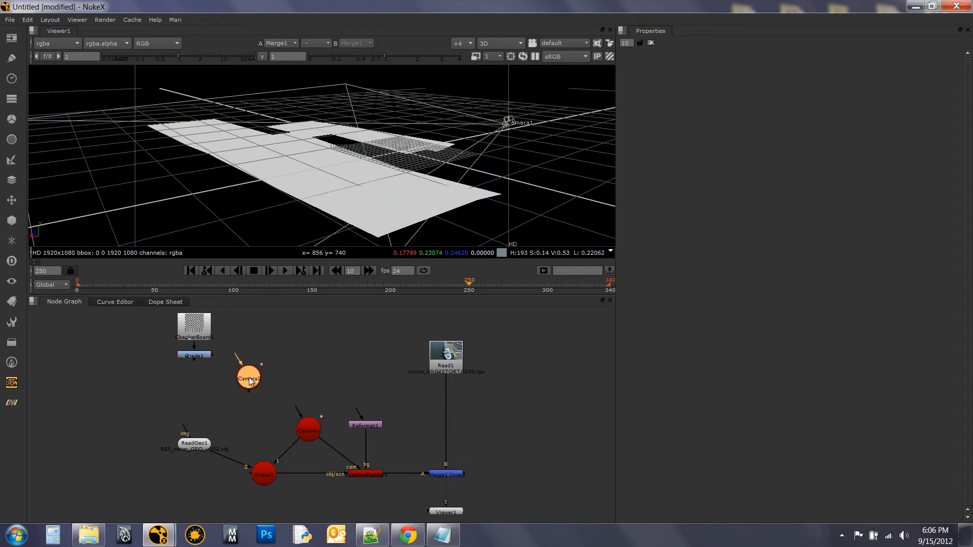
pyautogui.moveTo(246, 382); pyautogui.dragTo(246, 401)
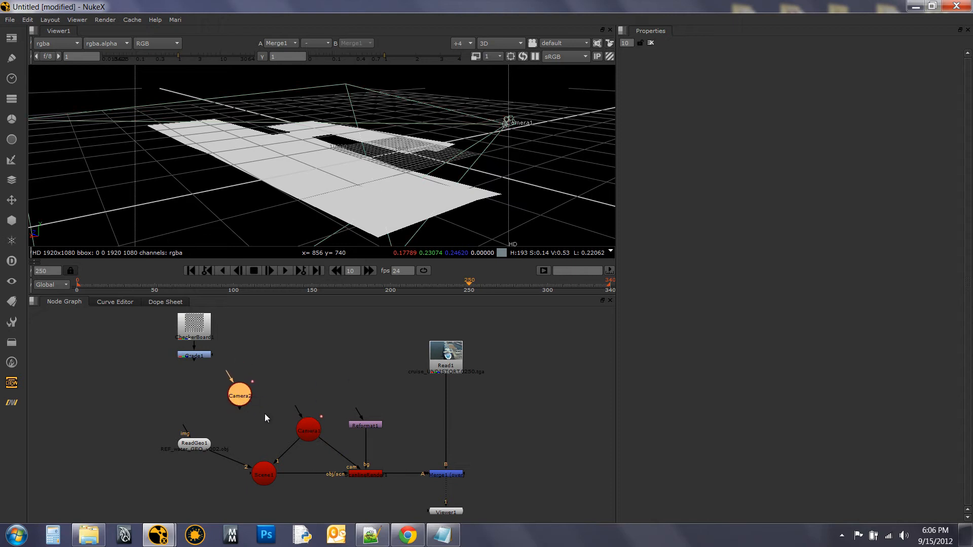
pyautogui.press('Return')
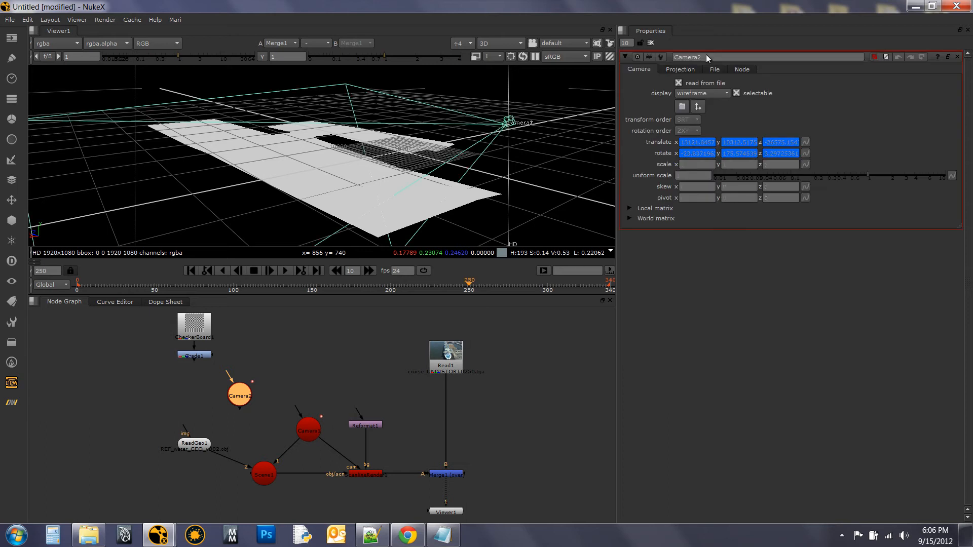
pyautogui.click(701, 82)
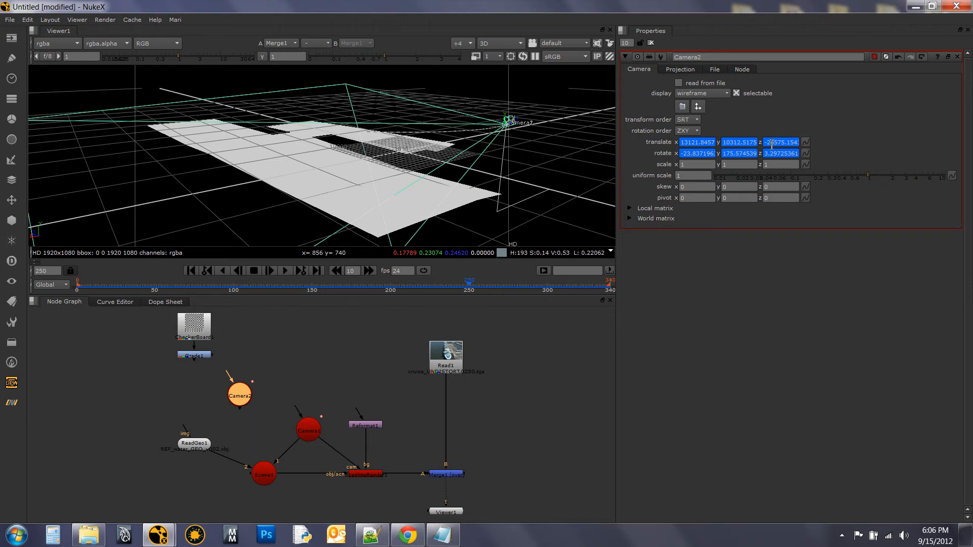
# - Try to remove the animation from all of Camera2's knobs at once
pyautogui.rightClick(832, 120)
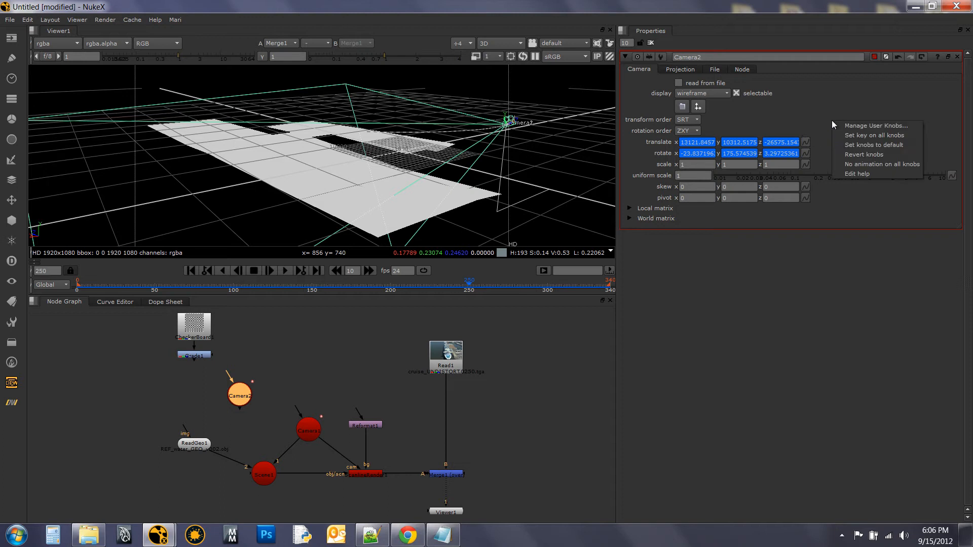
pyautogui.click(850, 165)
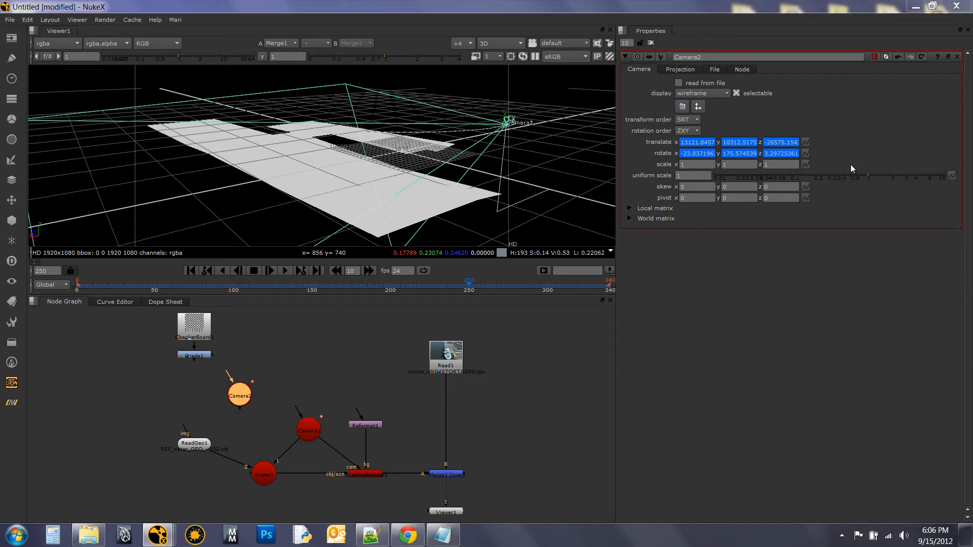
pyautogui.click(826, 178)
pyautogui.click(811, 199)
pyautogui.click(796, 217)
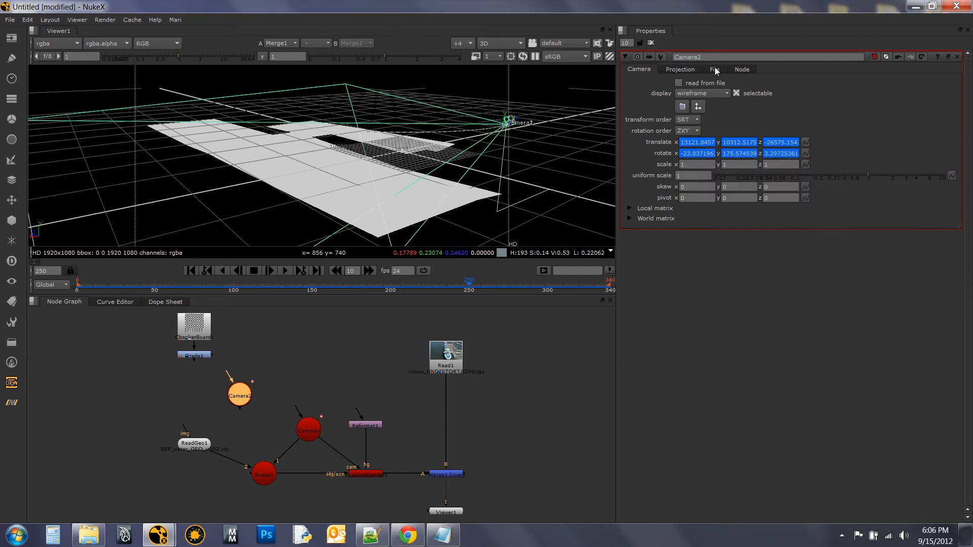
# - Check Camera2's projection settings and delete the animation on its translate values
pyautogui.click(681, 69)
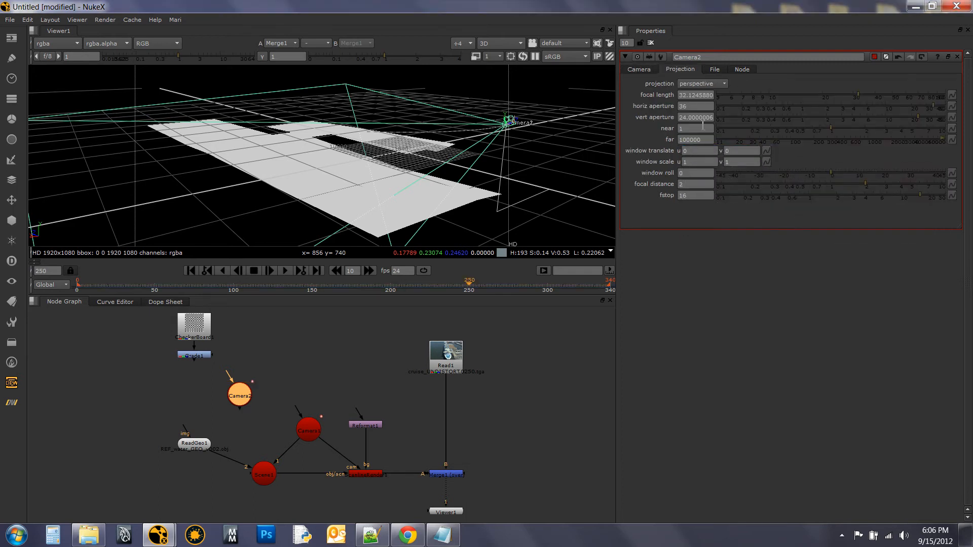
pyautogui.click(640, 69)
pyautogui.click(807, 142)
pyautogui.click(820, 165)
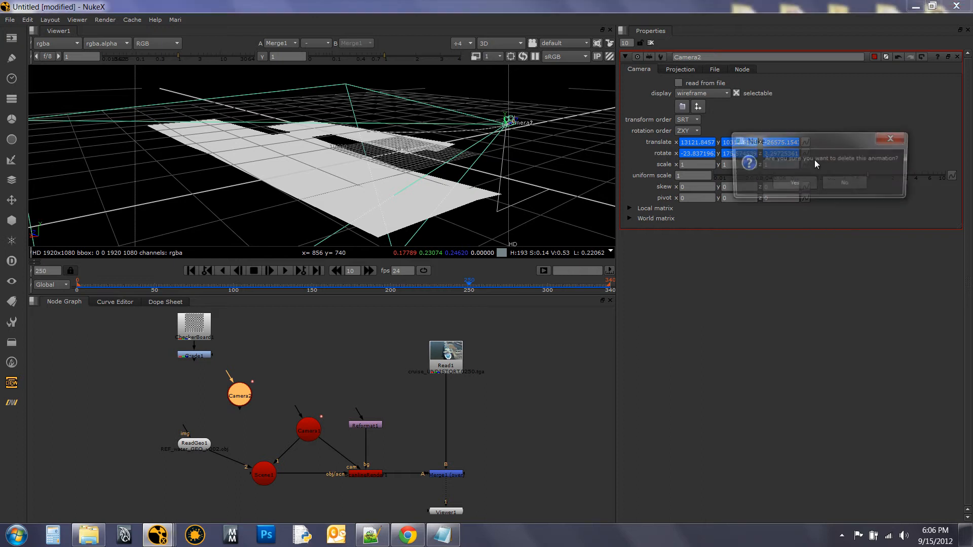
pyautogui.click(802, 180)
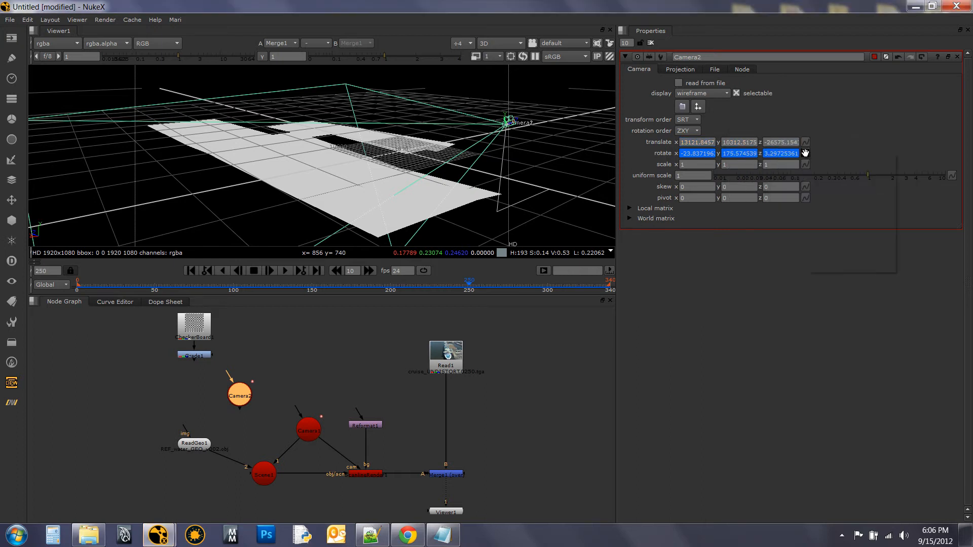
# - Delete the animation on Camera2's rotate values and check its remaining node, file and projection settings
pyautogui.click(805, 154)
pyautogui.click(822, 177)
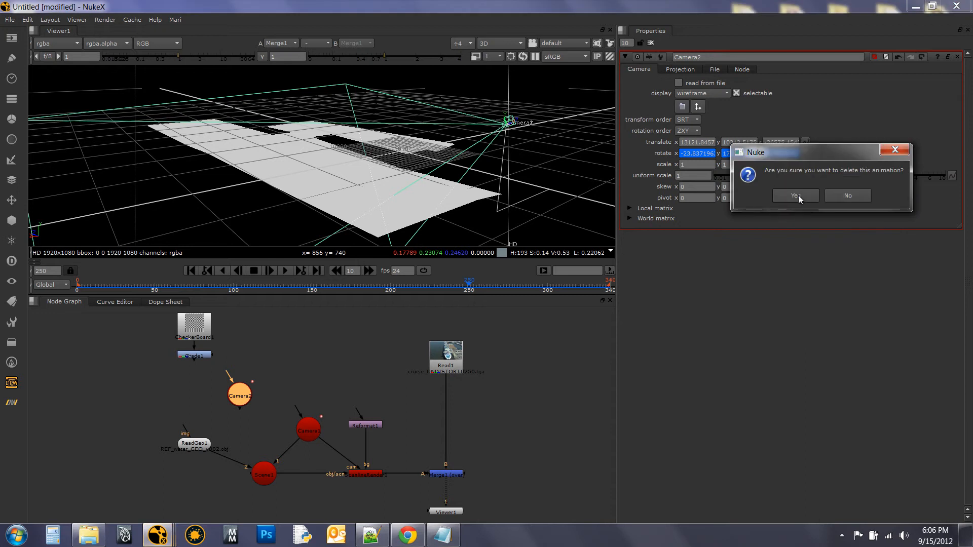
pyautogui.click(799, 196)
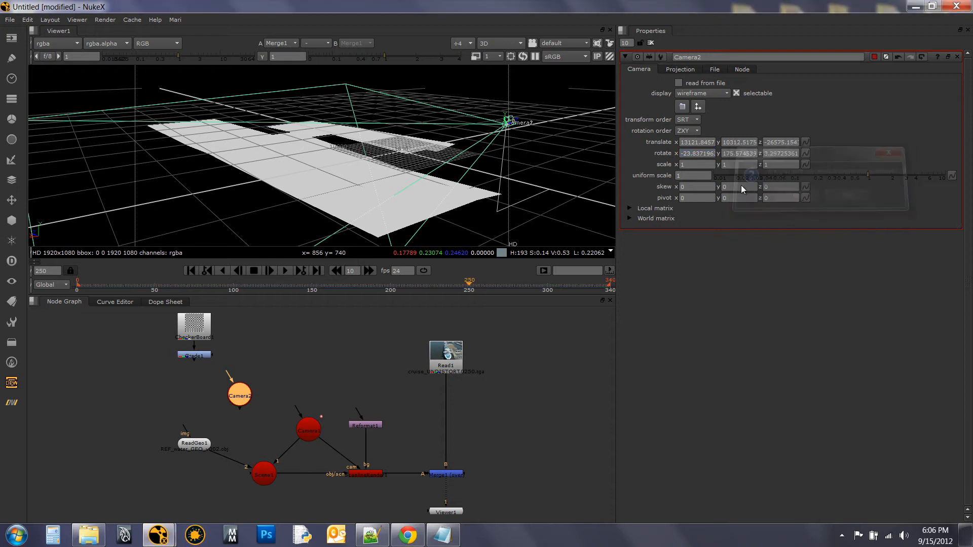
pyautogui.click(741, 68)
pyautogui.click(715, 71)
pyautogui.click(678, 71)
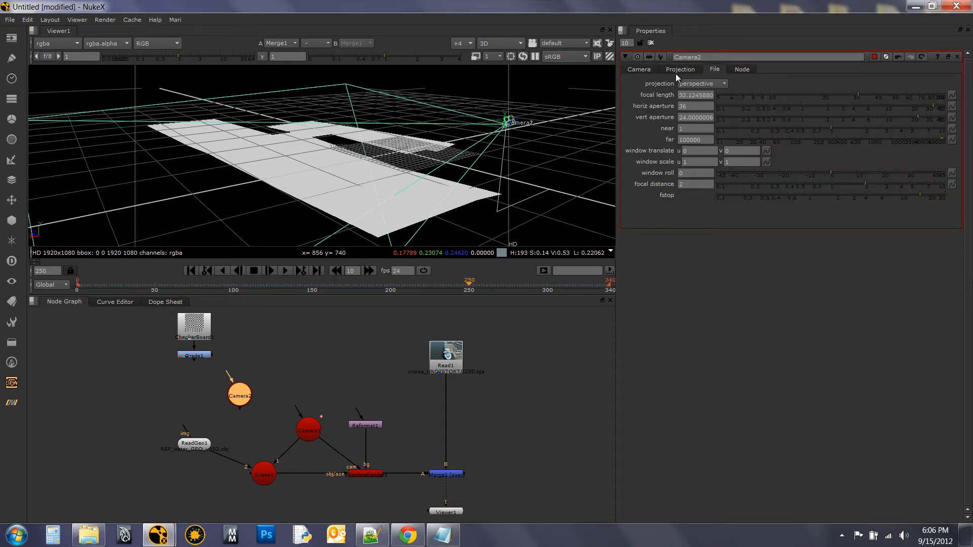
pyautogui.click(643, 73)
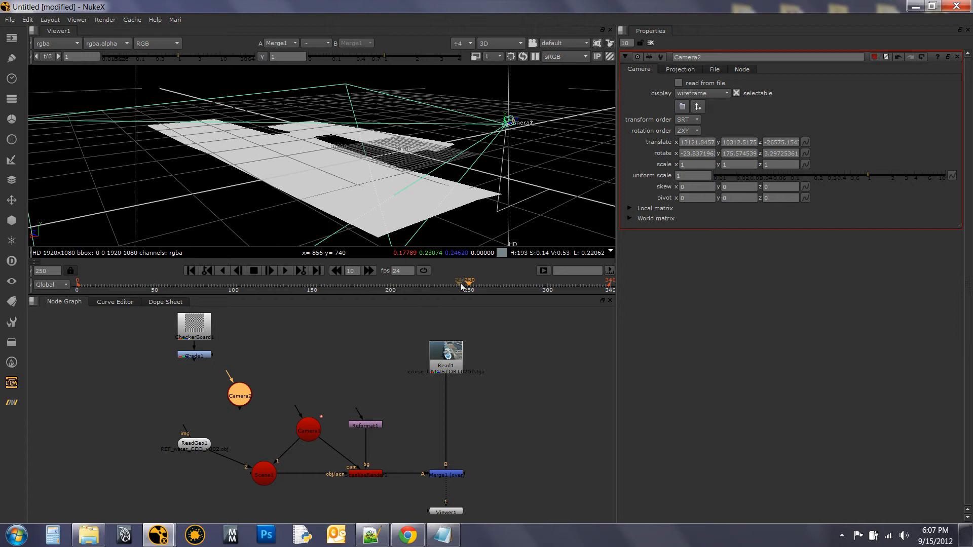
# - Scrub between frames 102 and 281 to compare Camera1's motion with Camera2, and return to frame 250
pyautogui.moveTo(455, 285); pyautogui.dragTo(517, 278)
pyautogui.click(307, 427)
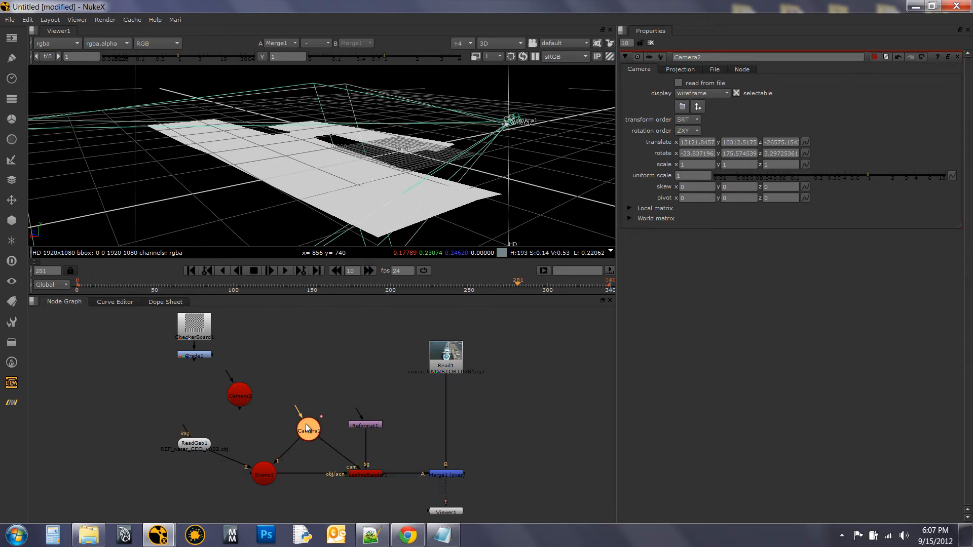
pyautogui.click(240, 394)
pyautogui.moveTo(493, 289); pyautogui.dragTo(237, 321)
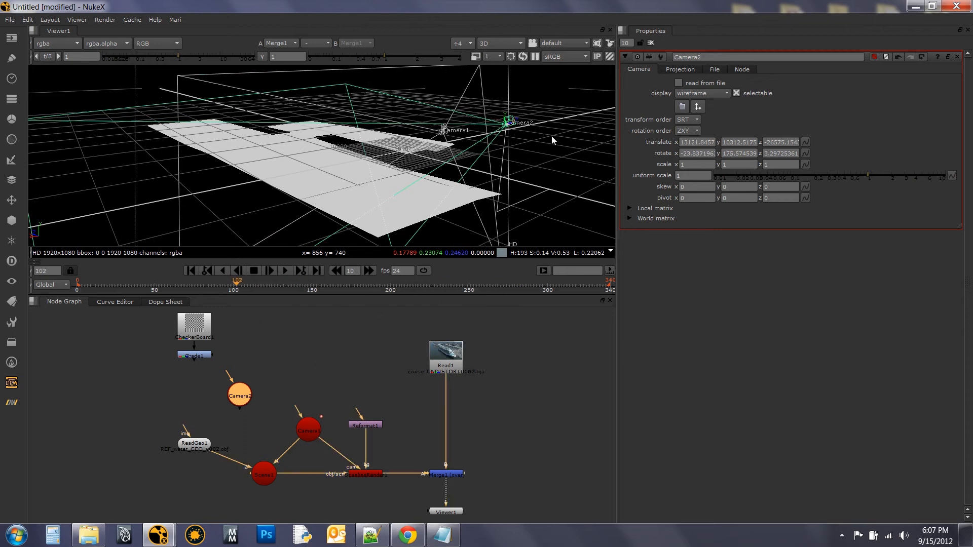
pyautogui.moveTo(449, 291); pyautogui.dragTo(470, 290)
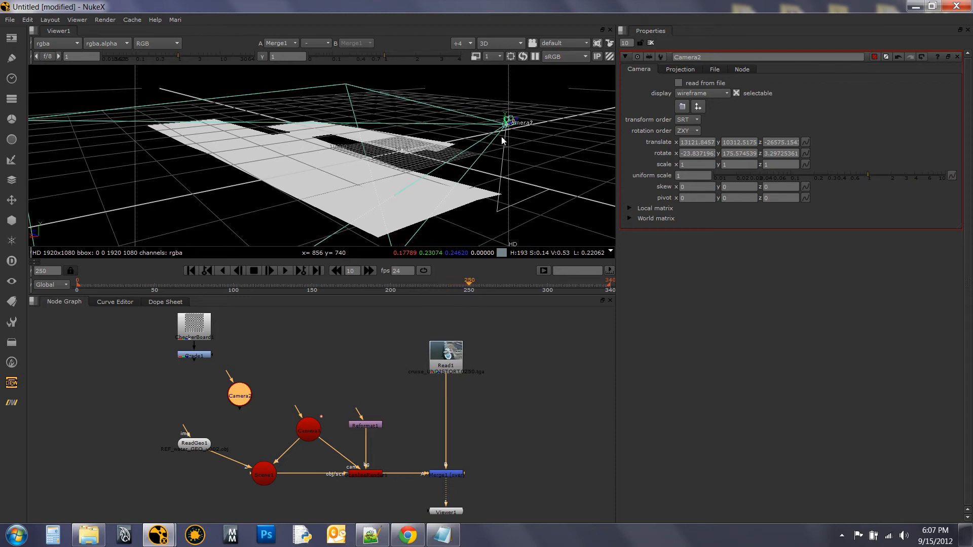
# - Close the open node properties, connect Camera2 to Scene1, and scrub to frame 294 to compare both cameras
pyautogui.click(295, 383)
pyautogui.click(651, 43)
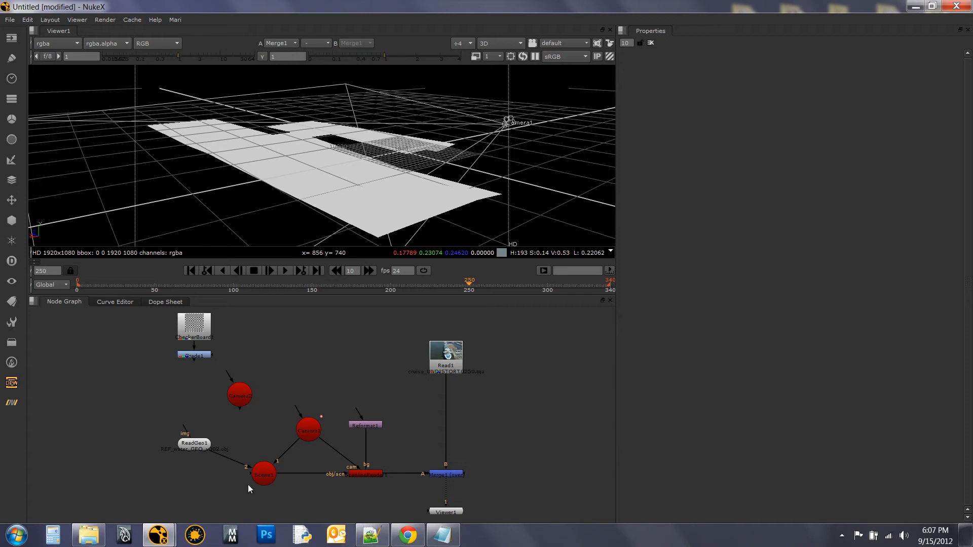
pyautogui.moveTo(245, 479); pyautogui.dragTo(238, 389)
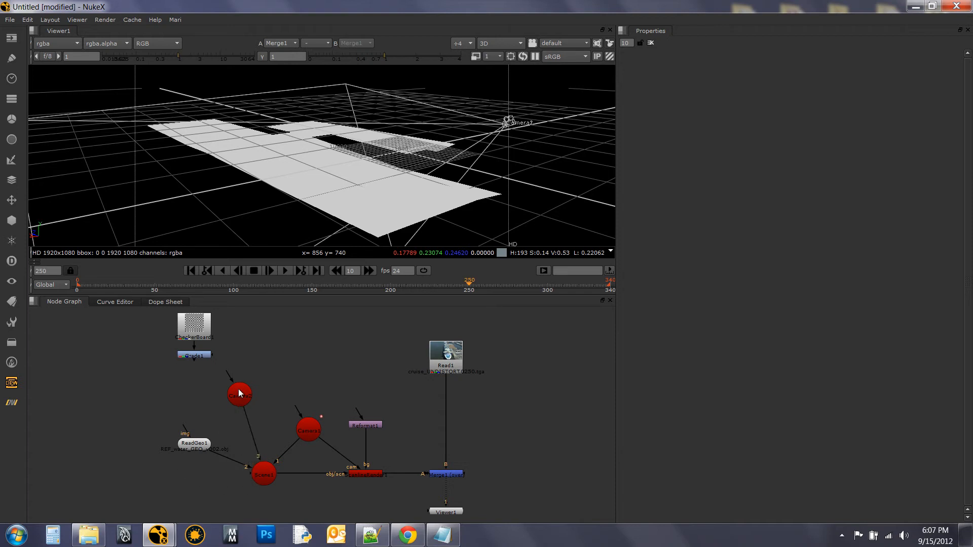
pyautogui.moveTo(433, 281); pyautogui.dragTo(536, 290)
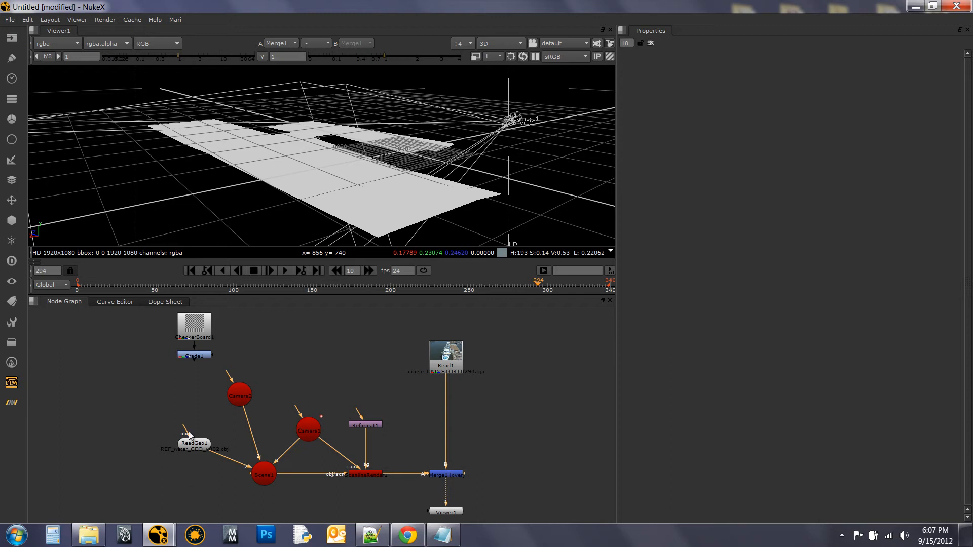
# - Add a Project3D node with Camera2 as its cam input, and connect it between Grade1 and ReadGeo1's img input
pyautogui.press('Tab')
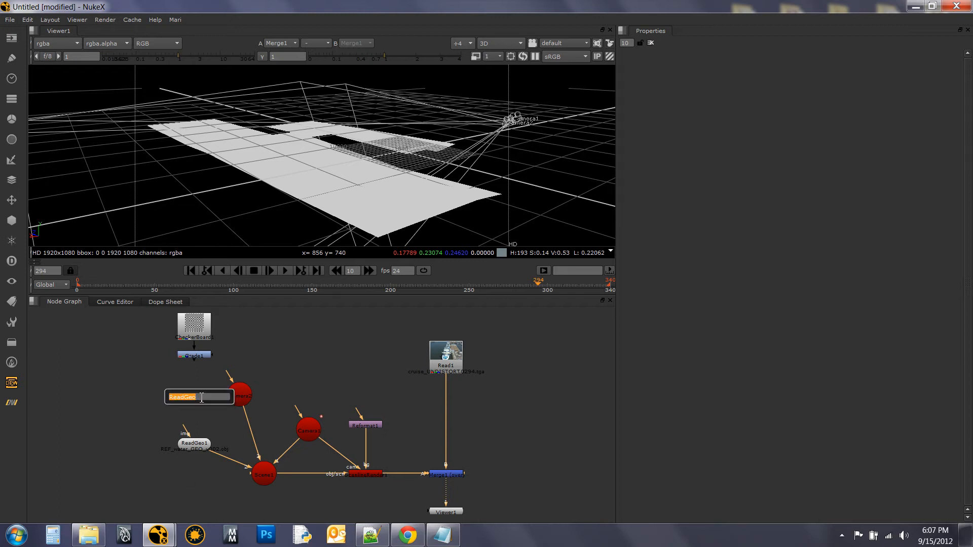
pyautogui.write('project3D')
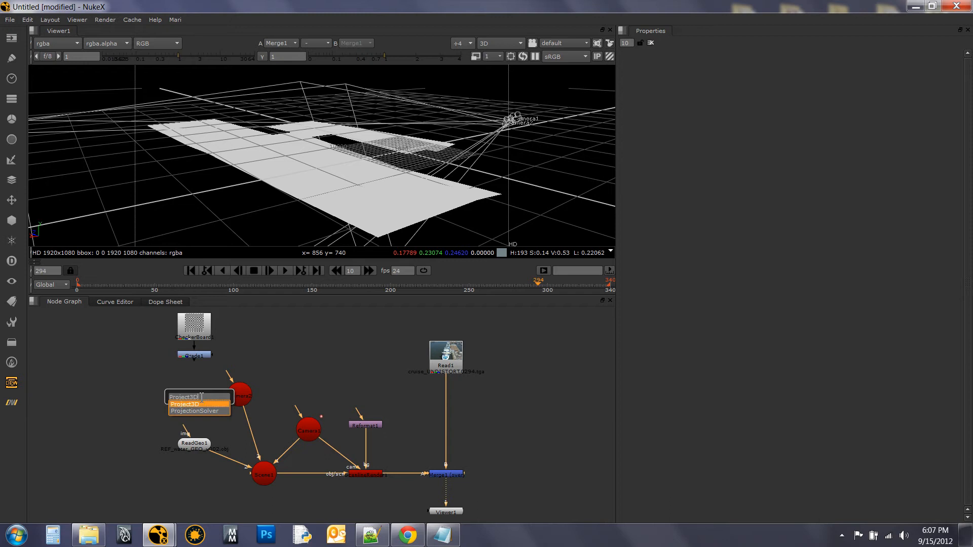
pyautogui.press('Return')
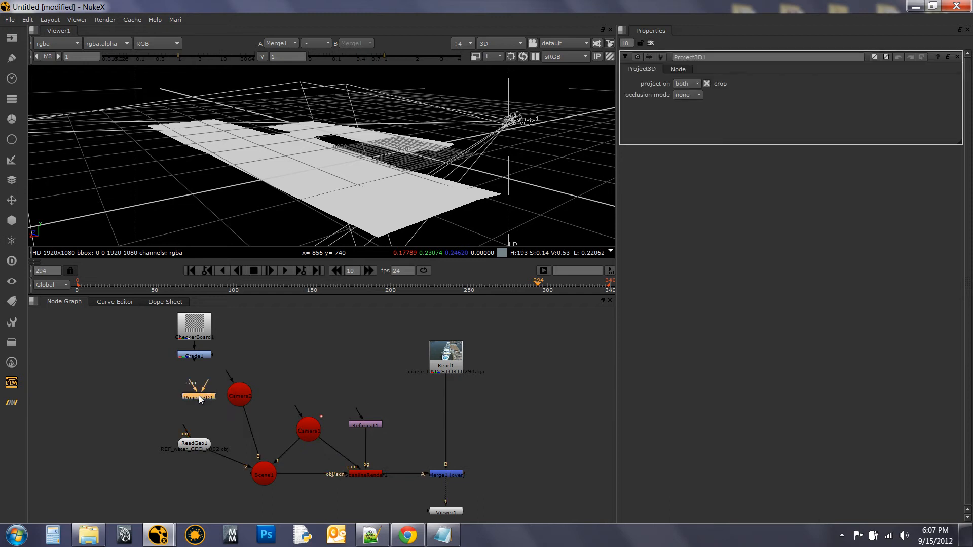
pyautogui.moveTo(183, 386); pyautogui.dragTo(259, 394)
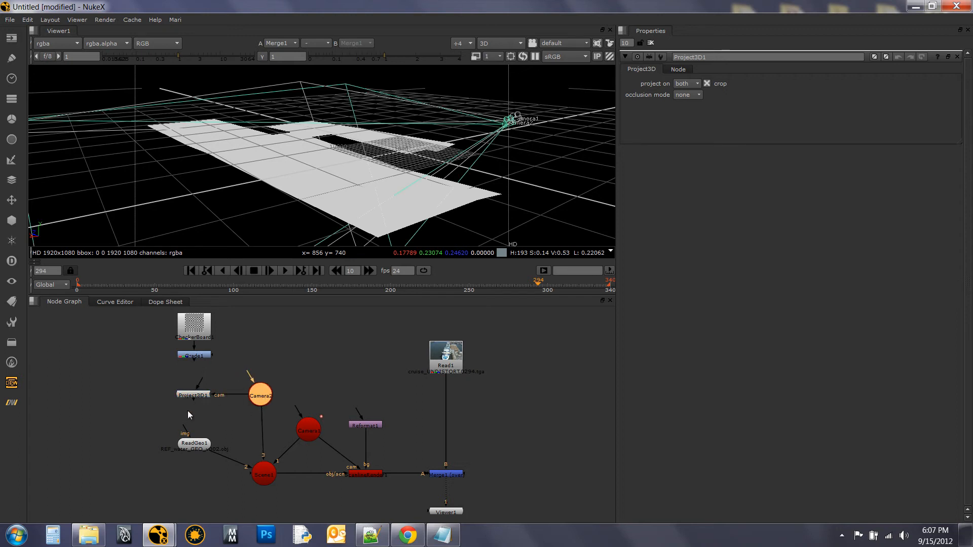
pyautogui.moveTo(192, 359)
pyautogui.mouseDown()
pyautogui.moveTo(214, 362)
pyautogui.moveTo(195, 356)
pyautogui.mouseUp()
pyautogui.moveTo(185, 434); pyautogui.dragTo(200, 399)
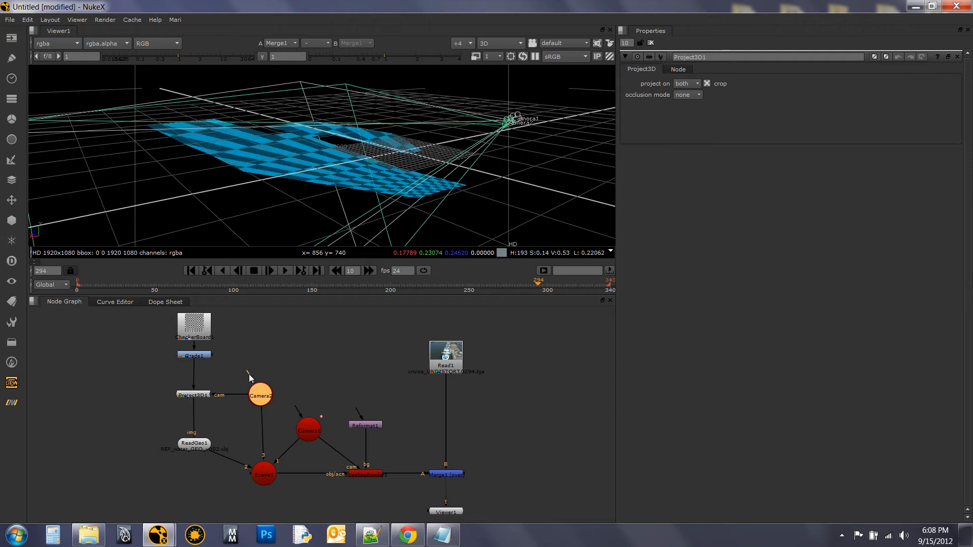
# - Inspect the projected checkerboard in 3D and in the 2D composite, scrubbing through frames 305, 250 and 9
pyautogui.moveTo(426, 136); pyautogui.dragTo(389, 148)
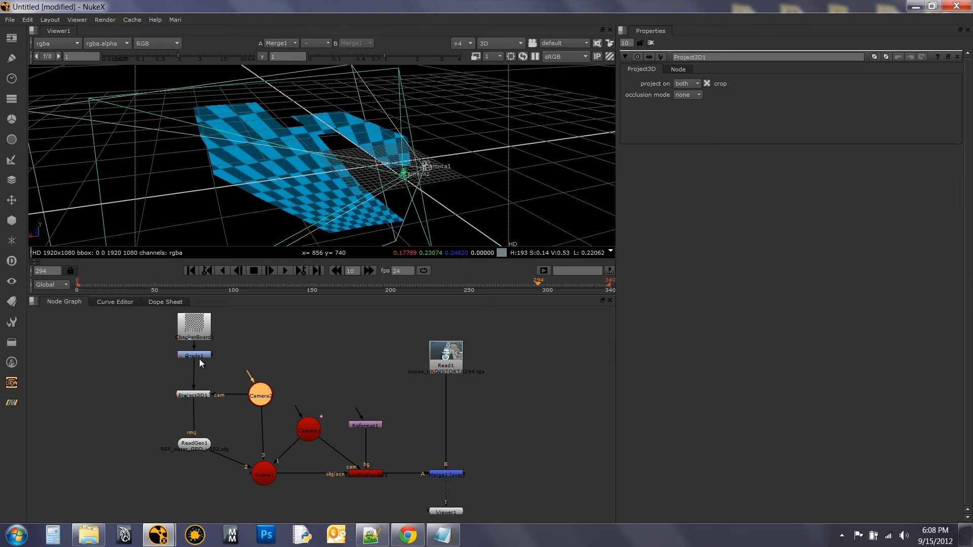
pyautogui.moveTo(332, 175); pyautogui.dragTo(367, 190)
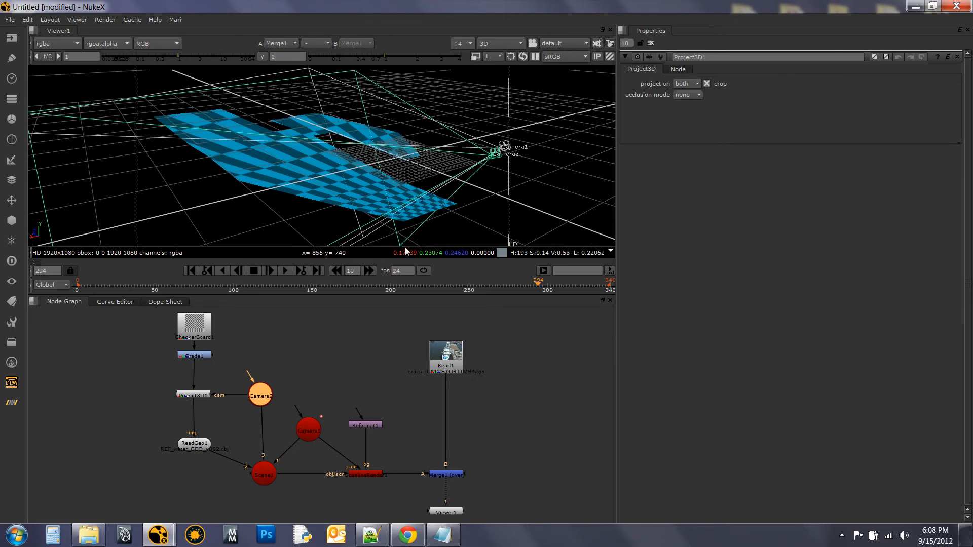
pyautogui.moveTo(512, 291); pyautogui.dragTo(555, 287)
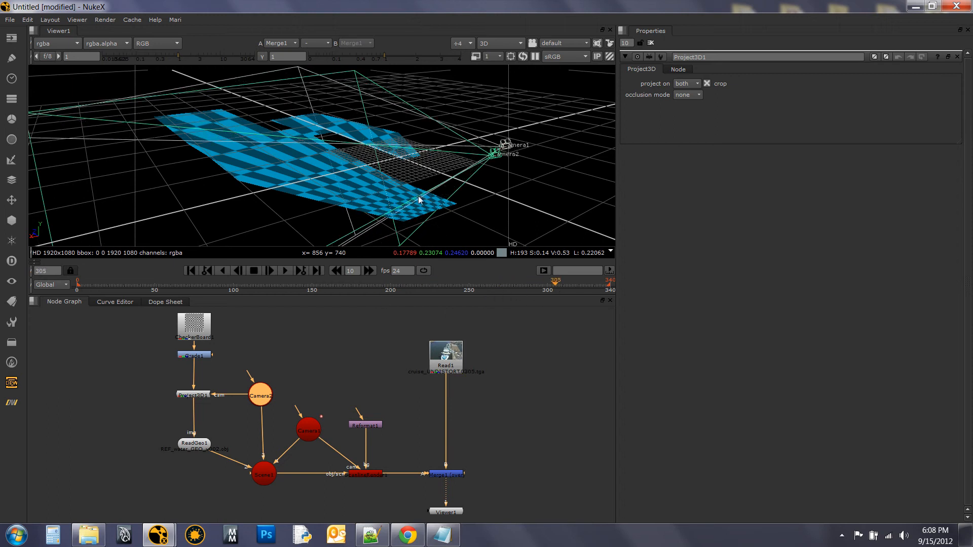
pyautogui.press('Tab')
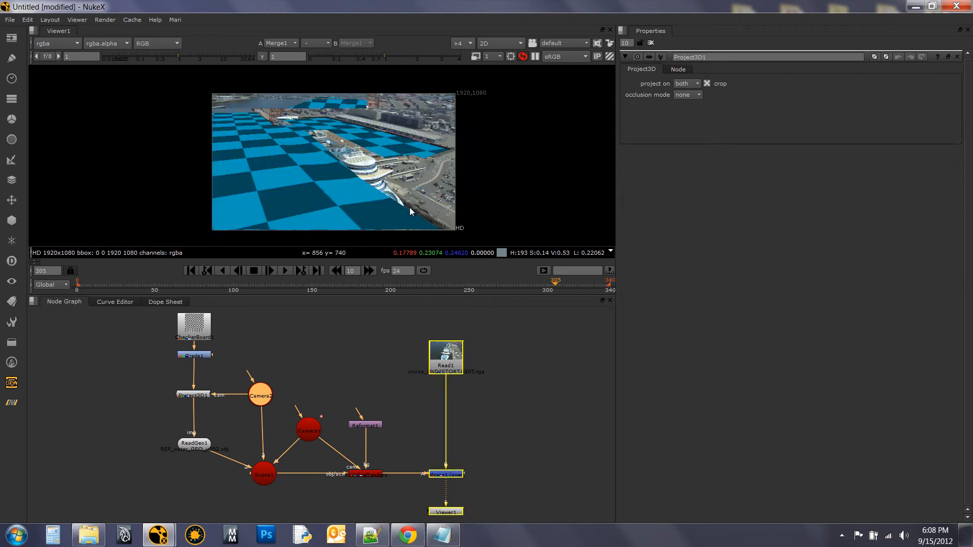
pyautogui.moveTo(542, 288); pyautogui.dragTo(468, 287)
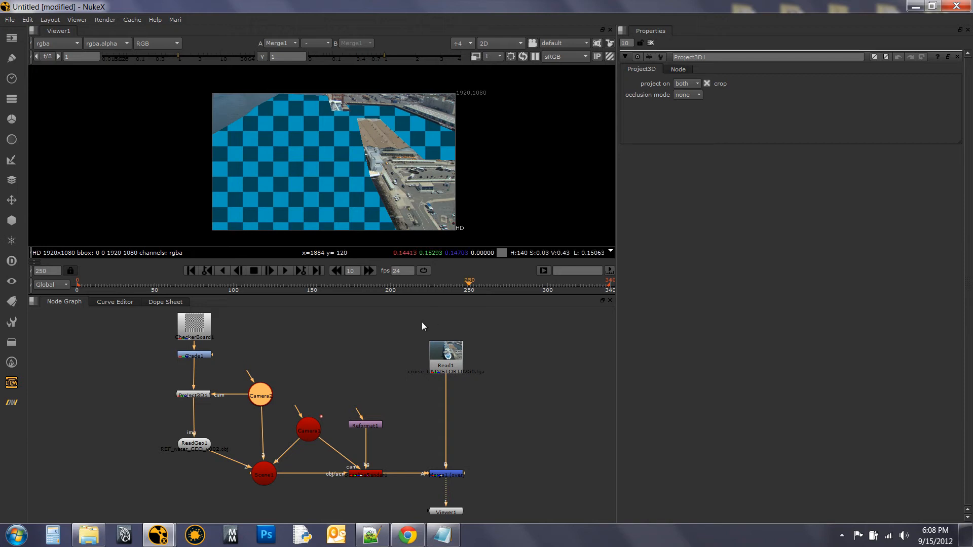
pyautogui.moveTo(465, 285); pyautogui.dragTo(377, 296)
pyautogui.moveTo(234, 296); pyautogui.dragTo(90, 297)
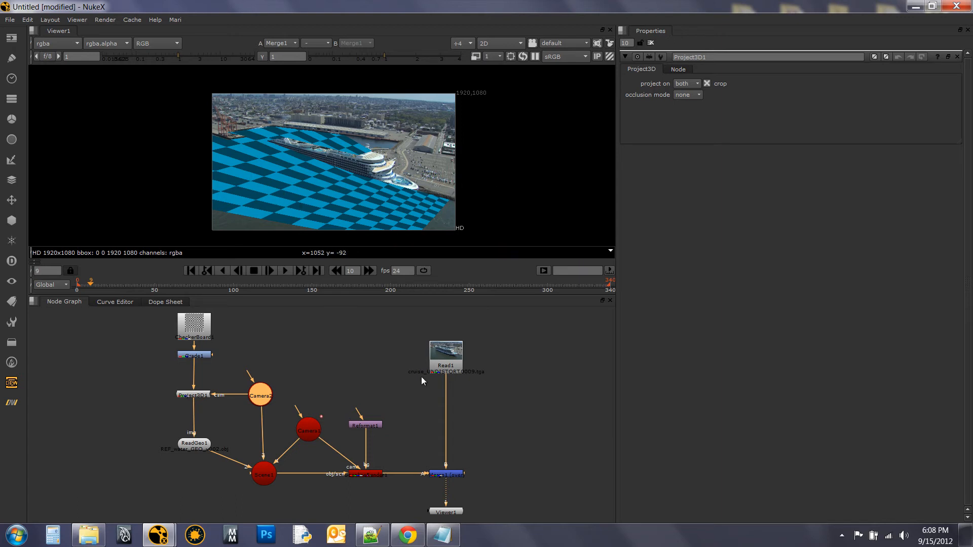
# - Close the open node properties and review the projection pair, opening Camera2's properties and comparing it with Camera1
pyautogui.click(301, 400)
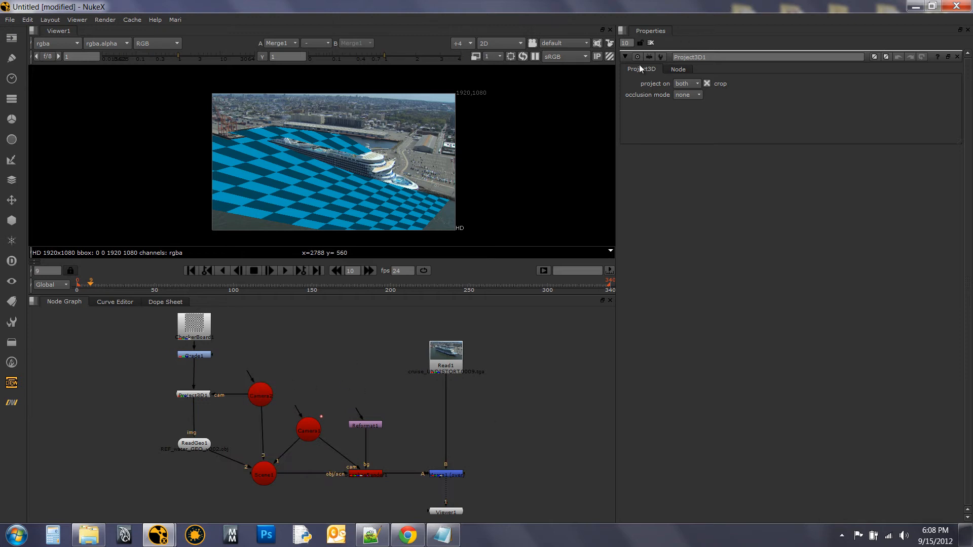
pyautogui.click(651, 44)
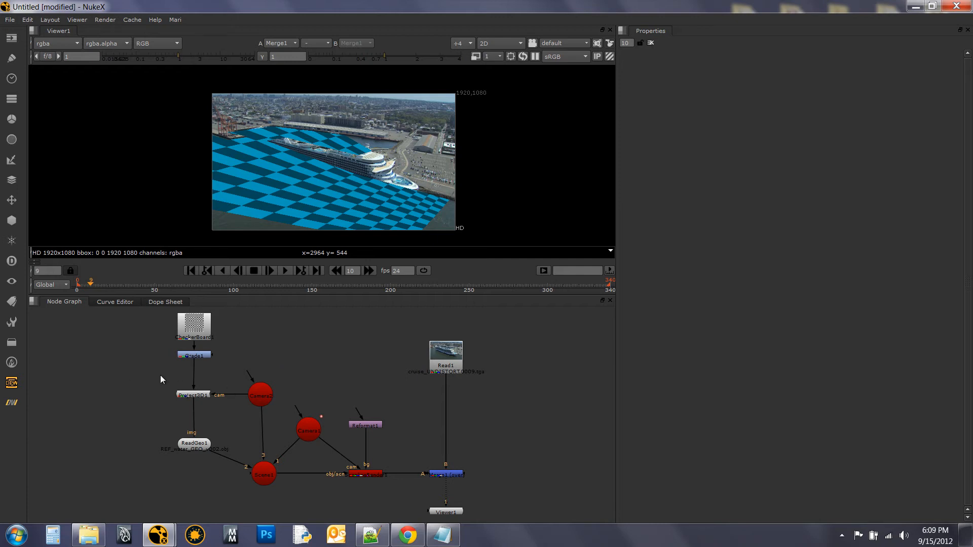
pyautogui.moveTo(160, 376); pyautogui.dragTo(278, 410)
pyautogui.click(261, 391)
pyautogui.press('Return')
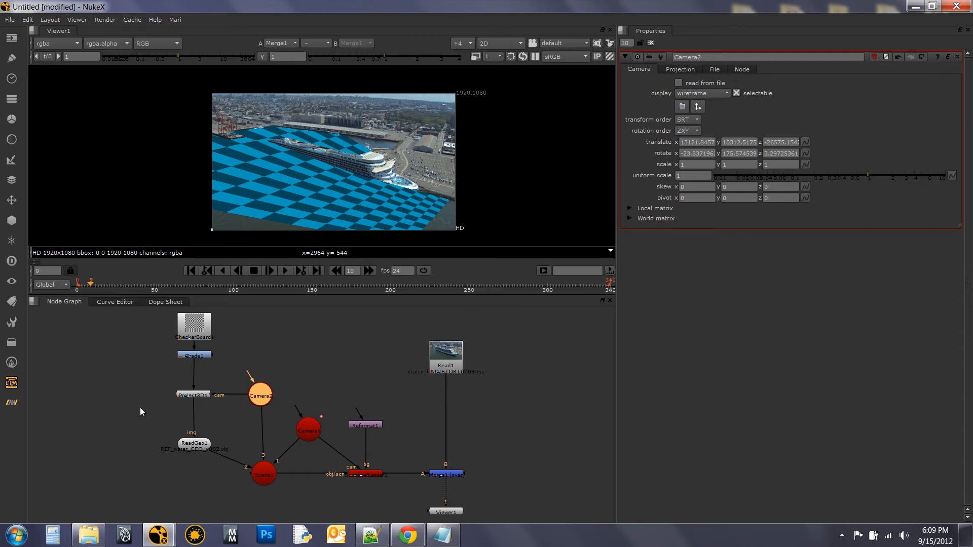
pyautogui.click(307, 430)
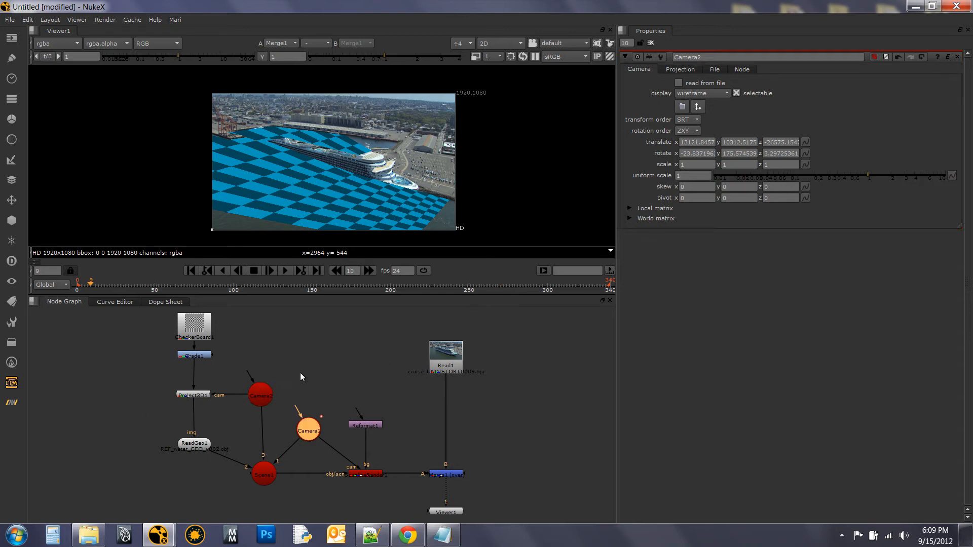
pyautogui.click(301, 373)
# - Delete Project3D1 and Camera2, and disconnect Grade1 from ReadGeo1's img input
pyautogui.moveTo(166, 369); pyautogui.dragTo(283, 413)
pyautogui.press('Delete')
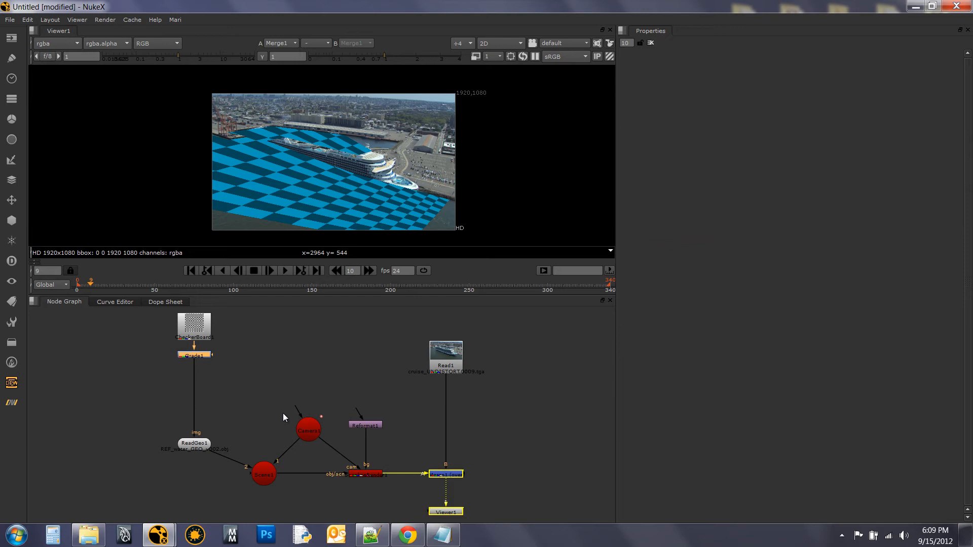
pyautogui.moveTo(195, 372); pyautogui.dragTo(181, 385)
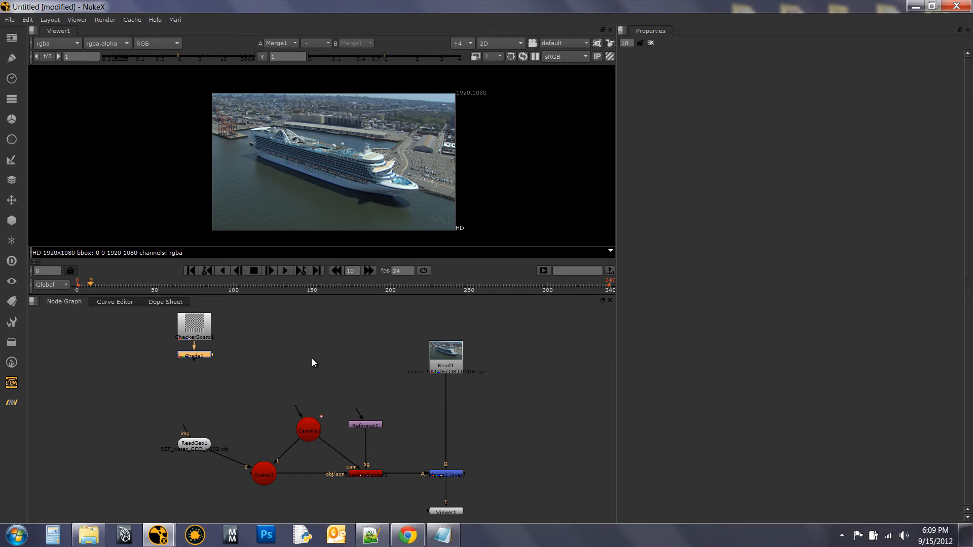
# - Select Camera1 and Grade1 and run Camera Project Current Frame at frame 9
pyautogui.click(250, 387)
pyautogui.click(15, 402)
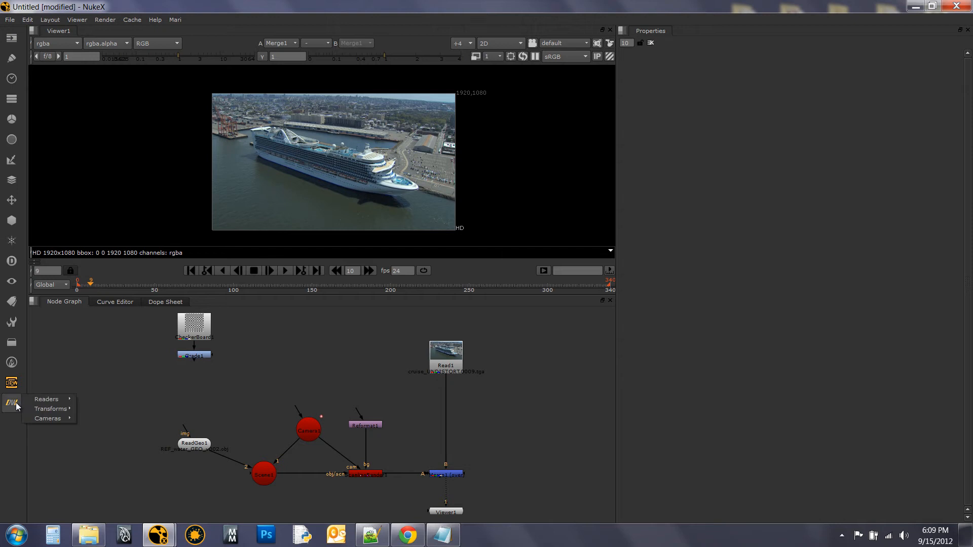
pyautogui.moveTo(56, 418)
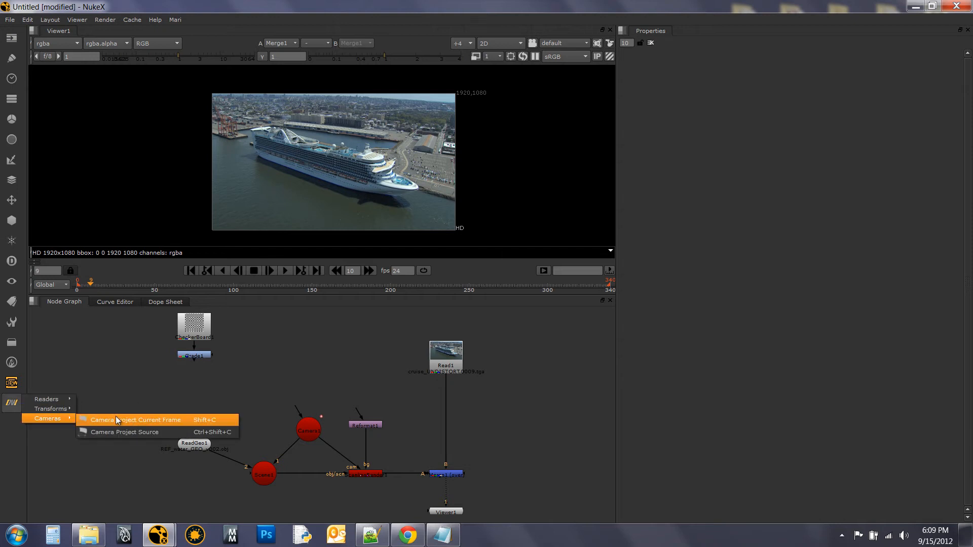
pyautogui.click(253, 380)
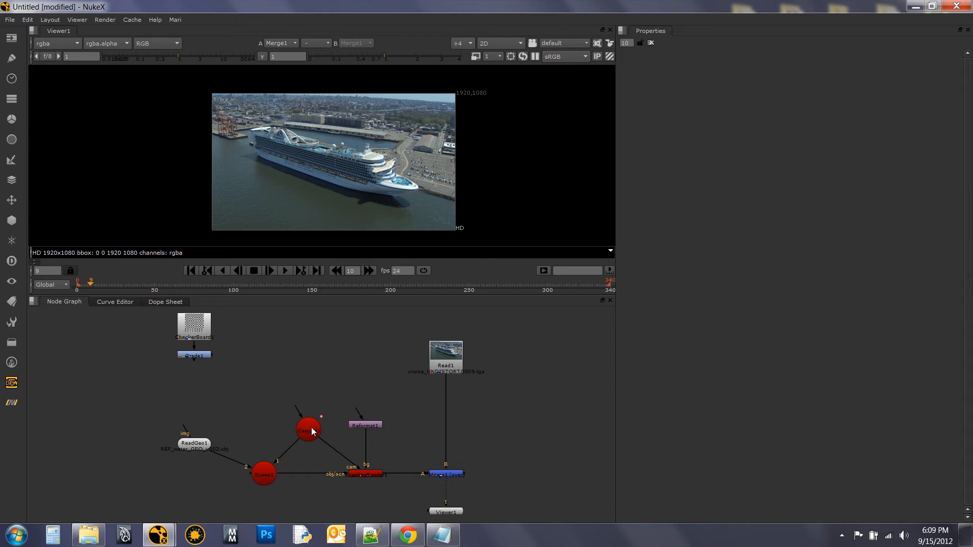
pyautogui.click(260, 381)
pyautogui.click(271, 378)
pyautogui.click(186, 357)
pyautogui.click(12, 403)
pyautogui.moveTo(61, 419)
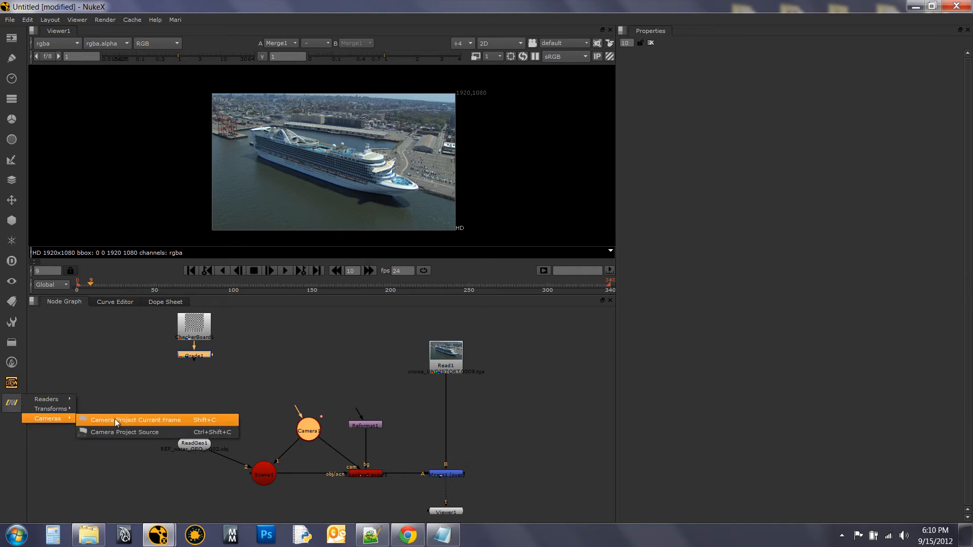
pyautogui.click(166, 420)
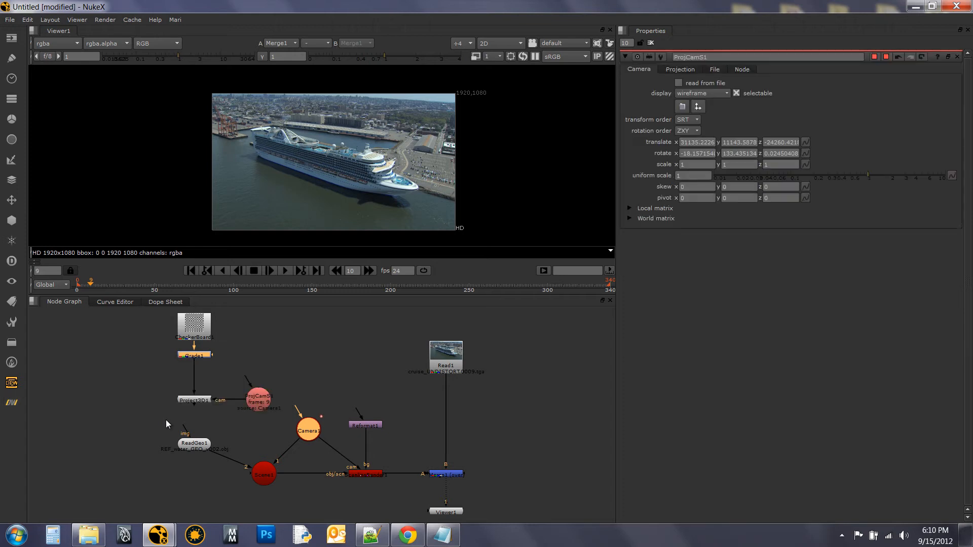
# - Move the new projection camera node up and away from Project3D1 and Camera1, and deselect it
pyautogui.click(274, 367)
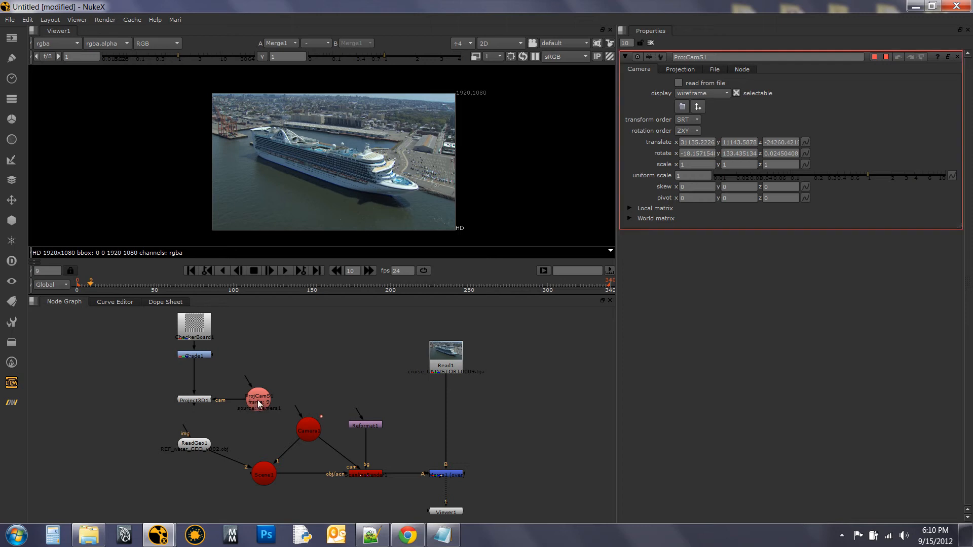
pyautogui.moveTo(257, 405); pyautogui.dragTo(279, 373)
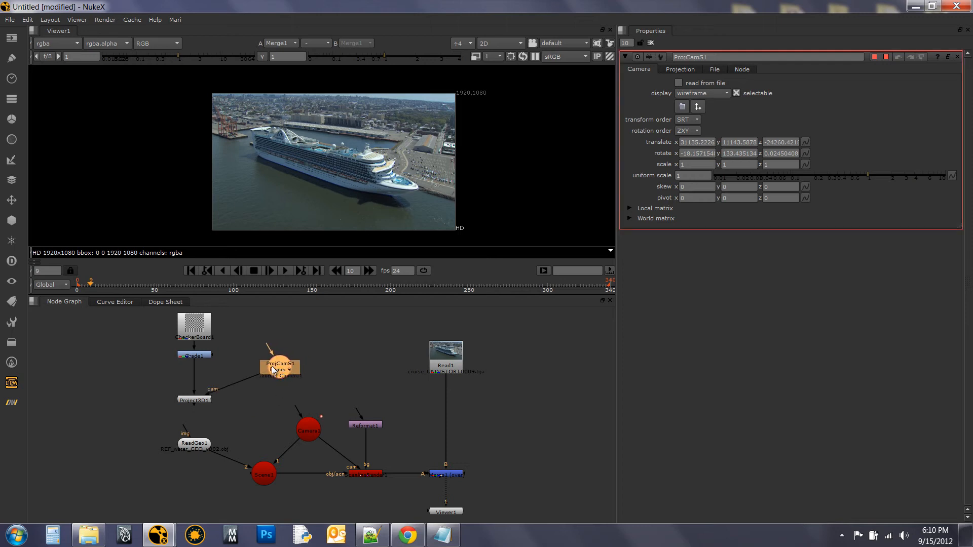
pyautogui.click(338, 363)
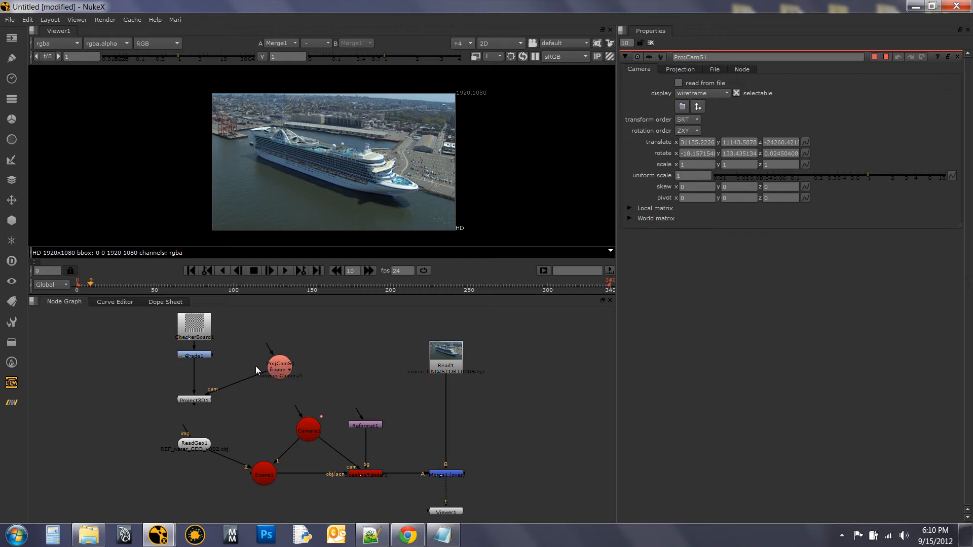
# - Move the ProjCamS1 node beside Project3D1, deselect it, and show the projection camera and water geometry in the 3D view
pyautogui.moveTo(275, 364); pyautogui.dragTo(252, 403)
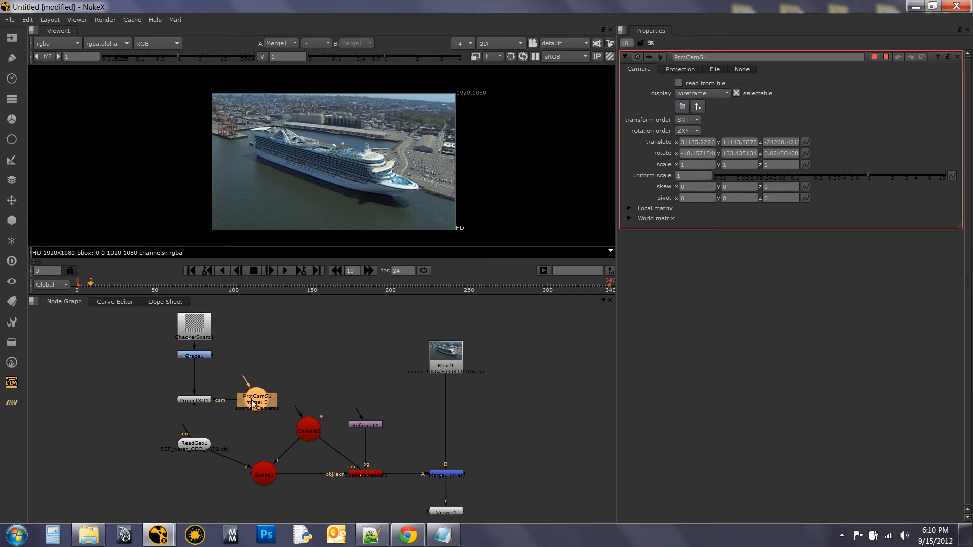
pyautogui.press('Tab')
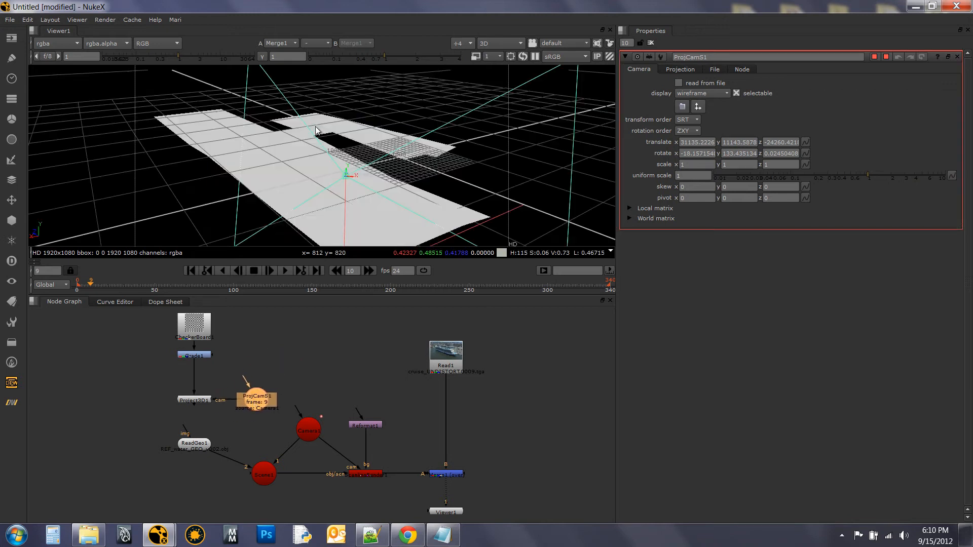
pyautogui.moveTo(315, 130); pyautogui.dragTo(367, 156)
pyautogui.click(339, 316)
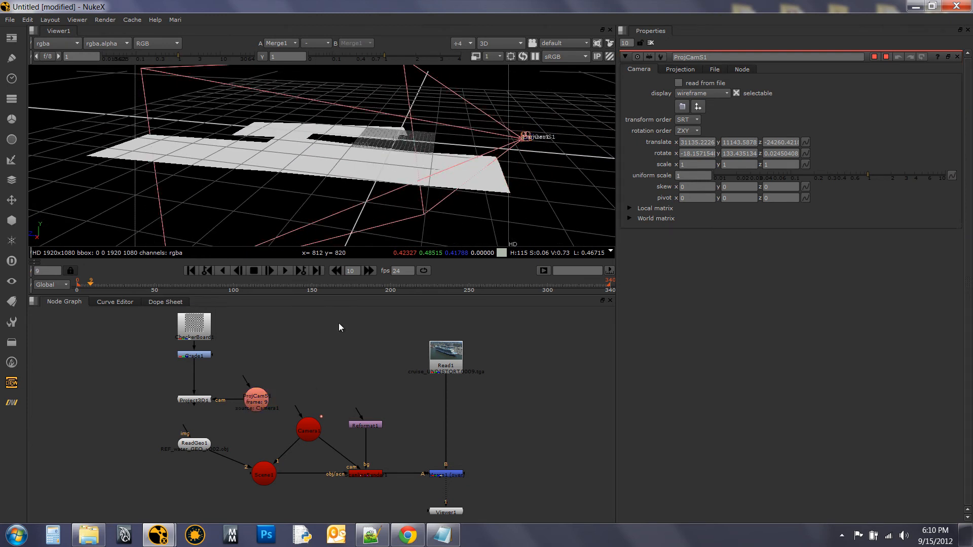
# - Scrub to frame 244 and back to frame 9 to compare Camera1's motion with ProjCamS1, checking the frame label on its node
pyautogui.moveTo(332, 284); pyautogui.dragTo(460, 284)
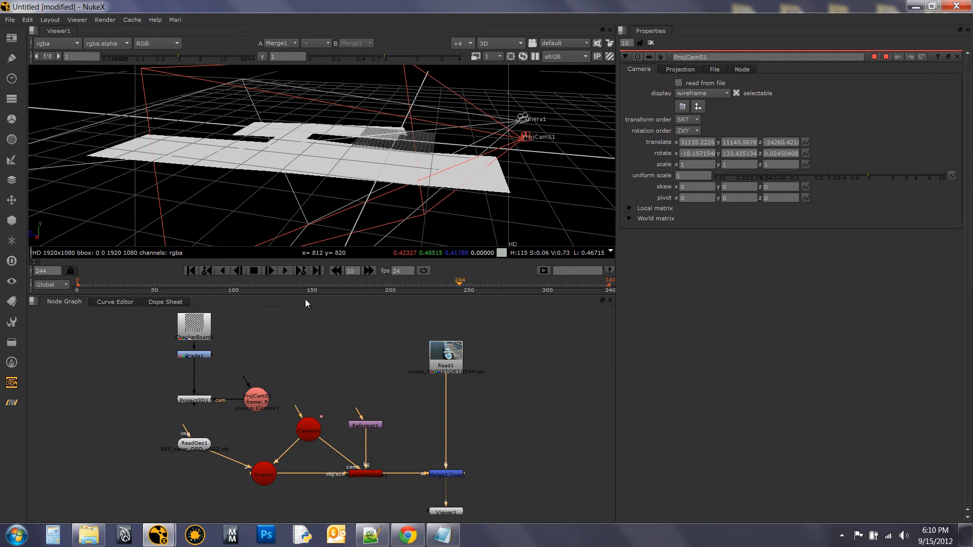
pyautogui.scroll(5, 251, 416)
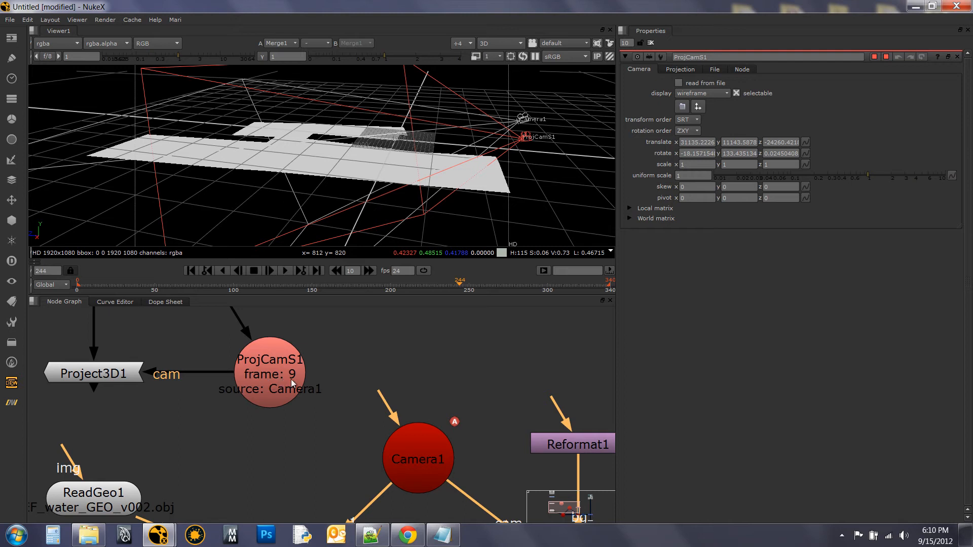
pyautogui.moveTo(131, 287); pyautogui.dragTo(90, 287)
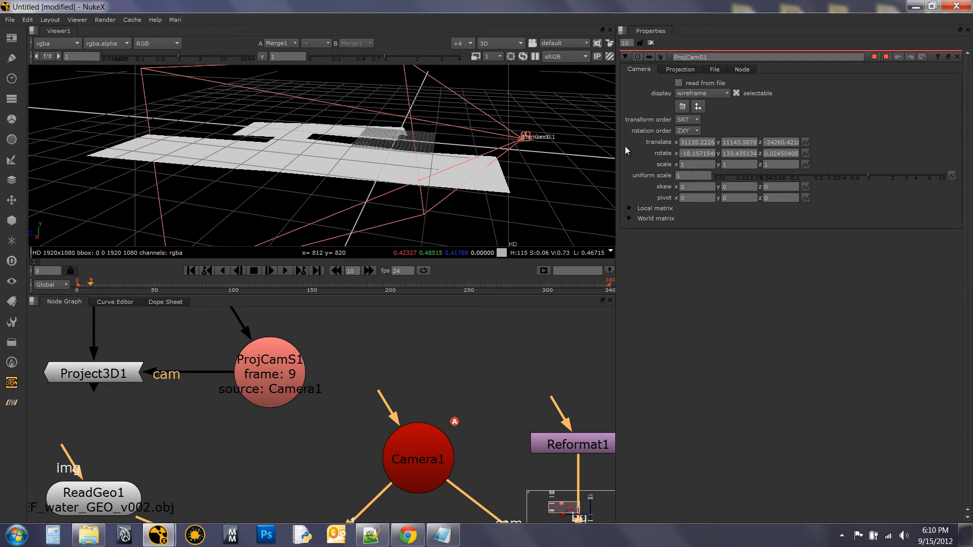
# - Connect ReadGeo1's img input to Project3D1 and inspect the checkerboard projected onto the water geometry
pyautogui.moveTo(68, 452); pyautogui.dragTo(90, 375)
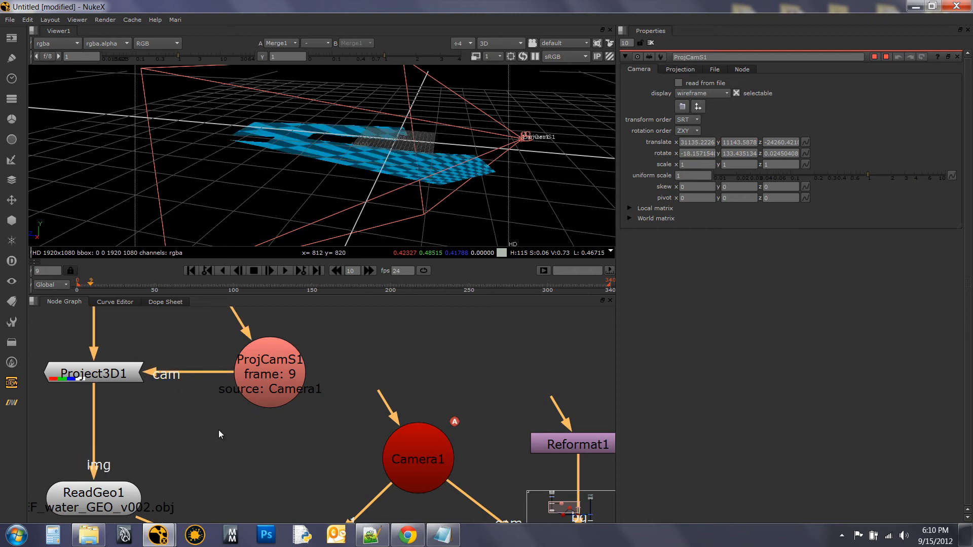
pyautogui.scroll(-2, 218, 430)
pyautogui.scroll(-2, 248, 431)
pyautogui.moveTo(251, 444); pyautogui.dragTo(223, 444)
pyautogui.moveTo(518, 155); pyautogui.dragTo(413, 150)
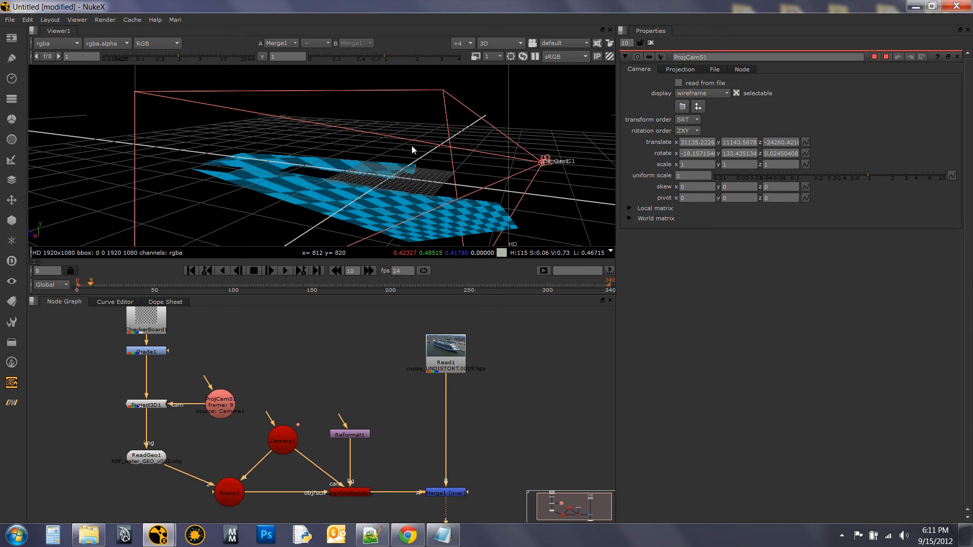
pyautogui.moveTo(449, 201); pyautogui.dragTo(418, 185)
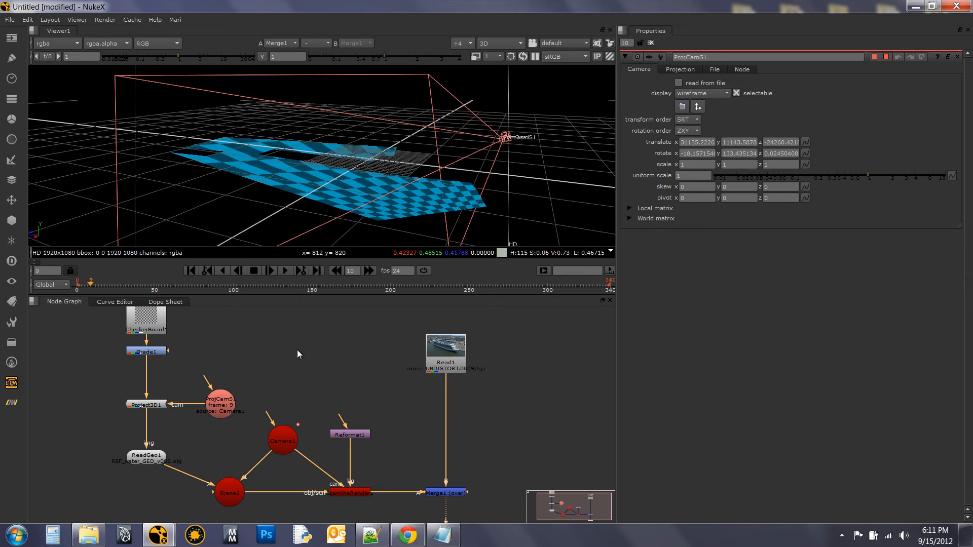
# - Review ProjCamS1's projection and transform settings, and scrub to frame 47 to compare it with Camera1
pyautogui.click(678, 70)
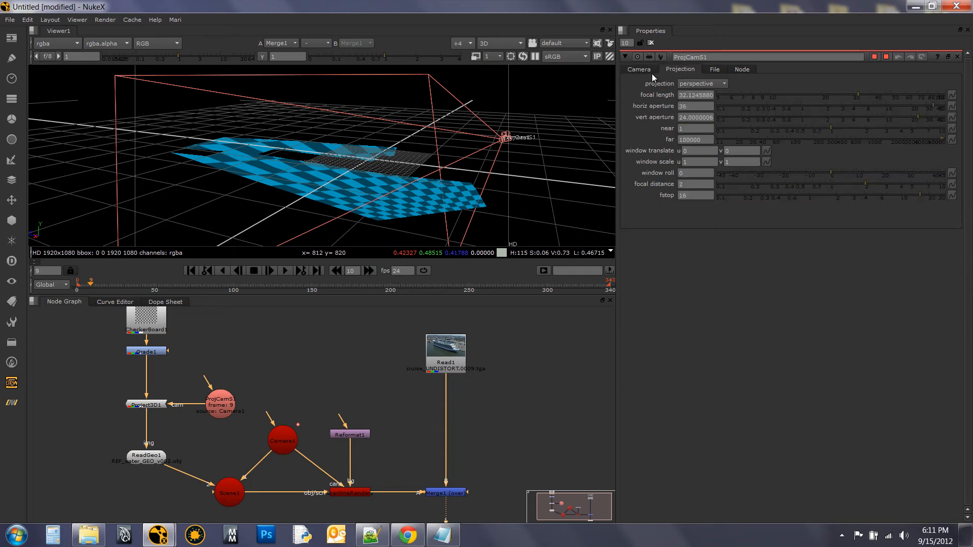
pyautogui.click(636, 69)
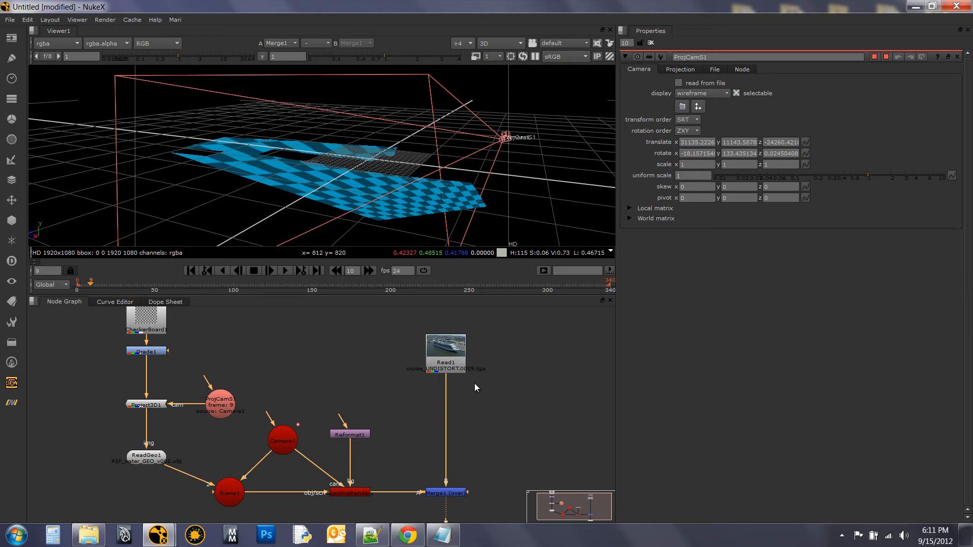
pyautogui.moveTo(218, 413)
pyautogui.mouseDown()
pyautogui.moveTo(242, 383)
pyautogui.moveTo(228, 411)
pyautogui.moveTo(216, 414)
pyautogui.mouseUp()
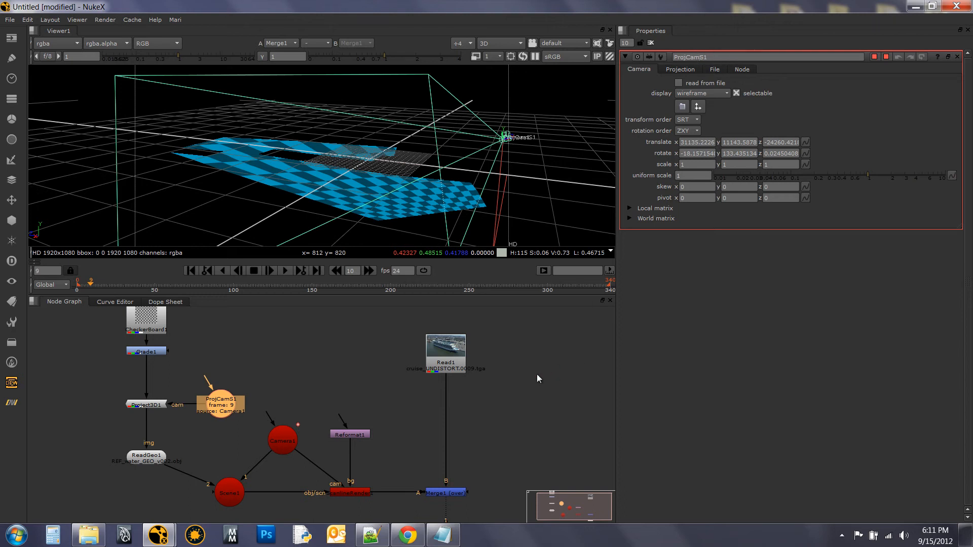
pyautogui.click(502, 373)
pyautogui.moveTo(293, 290); pyautogui.dragTo(150, 299)
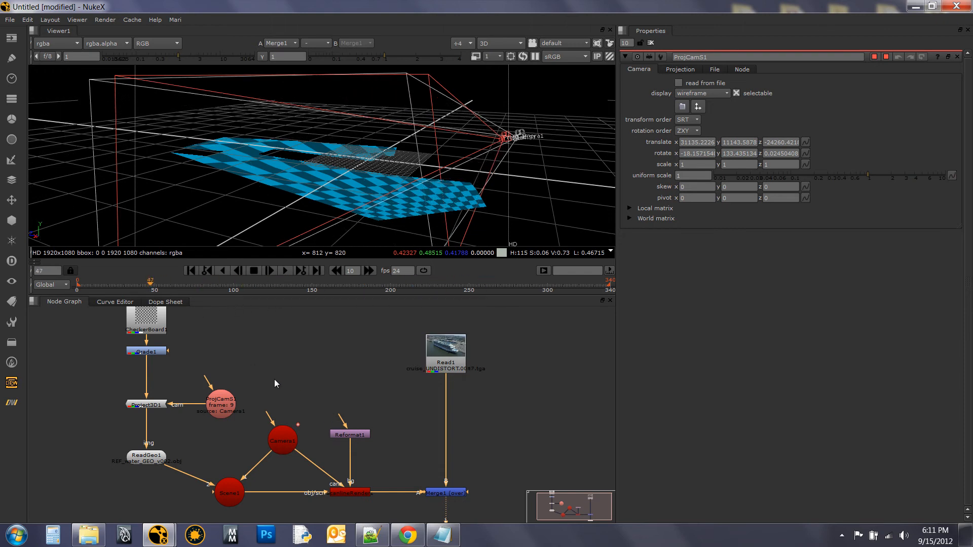
# - Delete Project3D1 and ProjCamS1, and disconnect Grade1 from ReadGeo1's img input
pyautogui.moveTo(254, 374); pyautogui.dragTo(95, 424)
pyautogui.press('Delete')
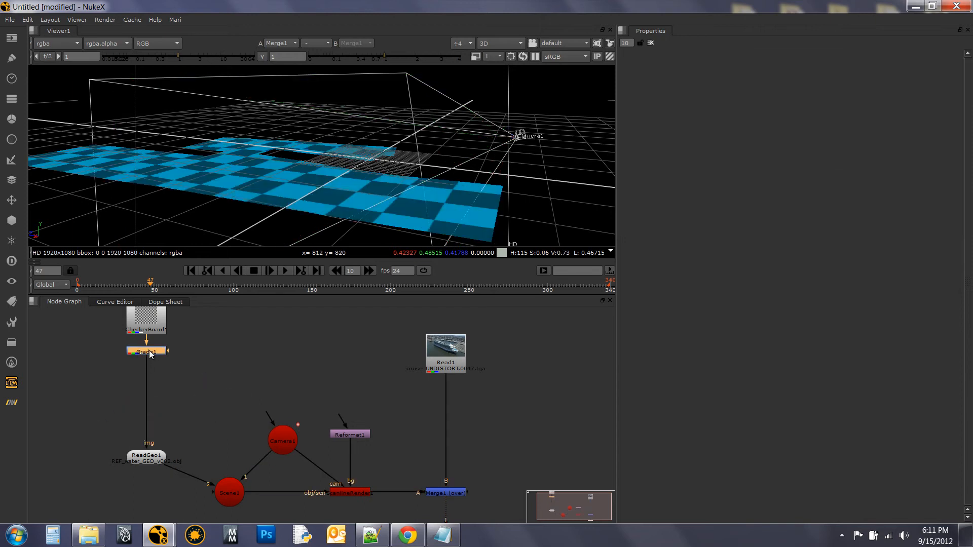
pyautogui.moveTo(144, 362); pyautogui.dragTo(187, 404)
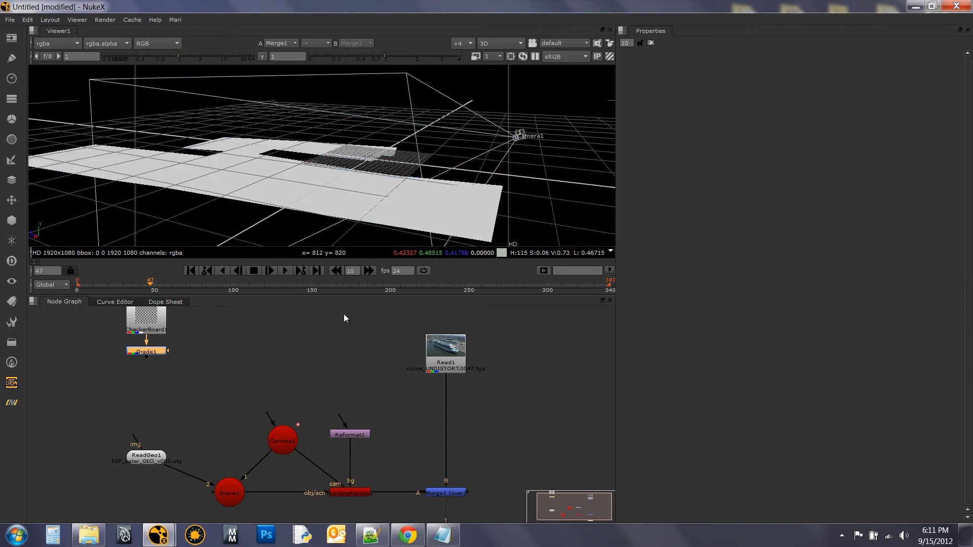
# - Go to frame 250, select Camera1 and Grade1, and run Camera Project Current Frame
pyautogui.moveTo(442, 285); pyautogui.dragTo(469, 290)
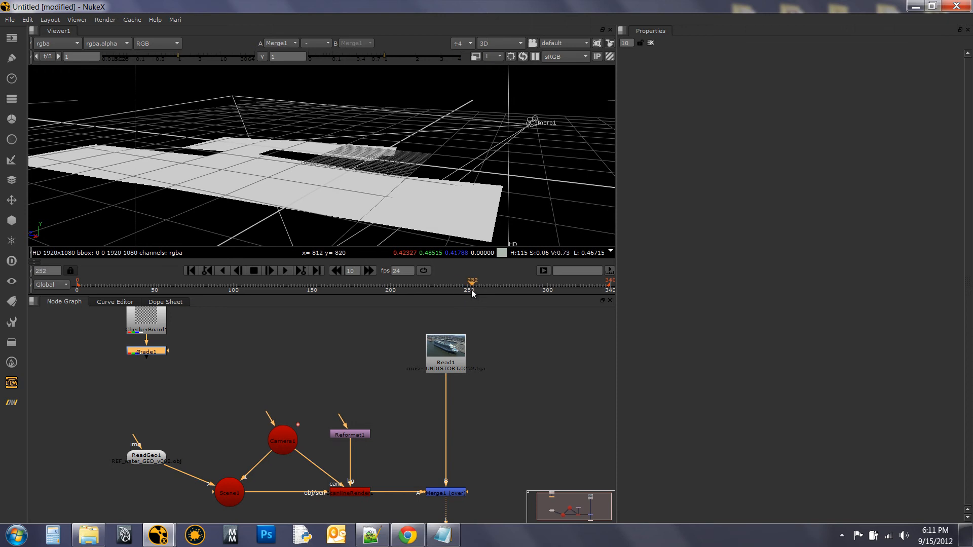
pyautogui.click(284, 442)
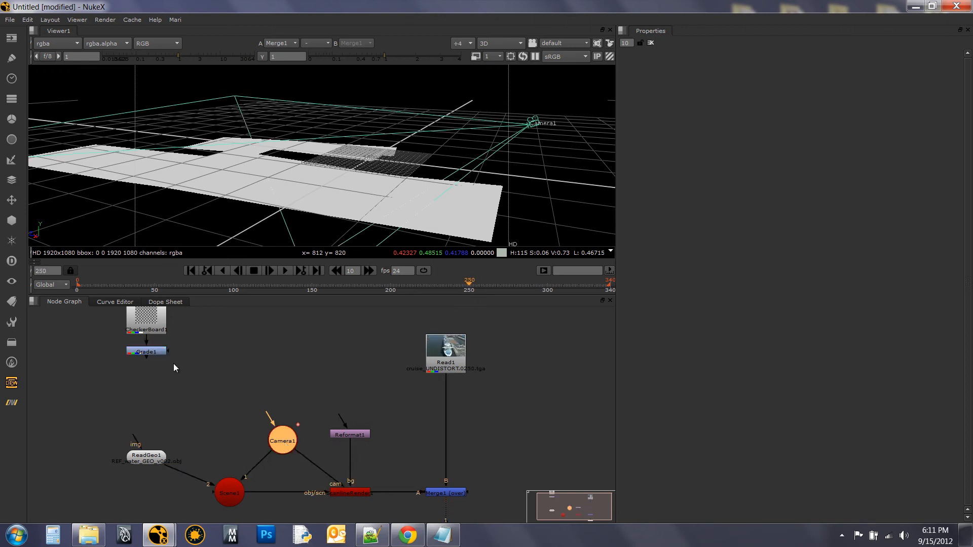
pyautogui.click(163, 354)
pyautogui.click(11, 403)
pyautogui.moveTo(51, 419)
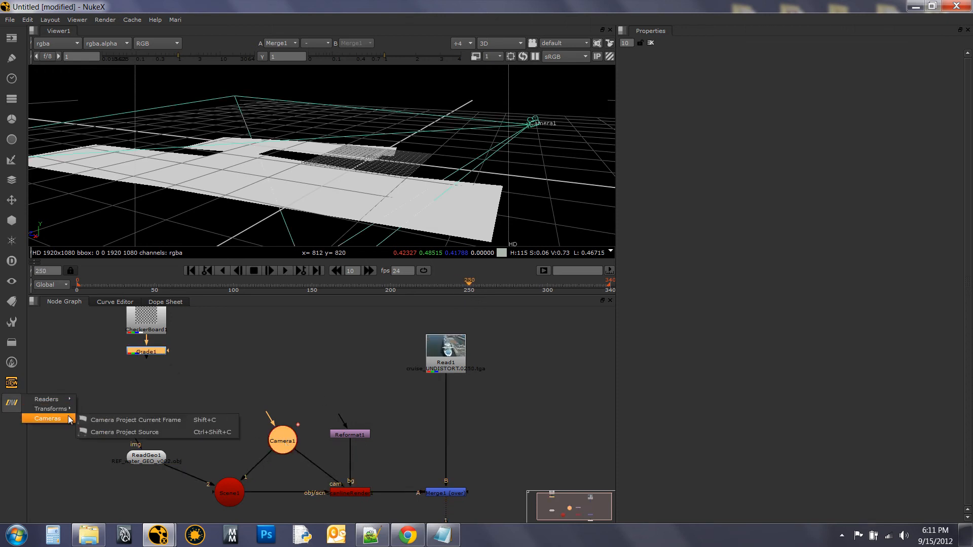
pyautogui.click(94, 421)
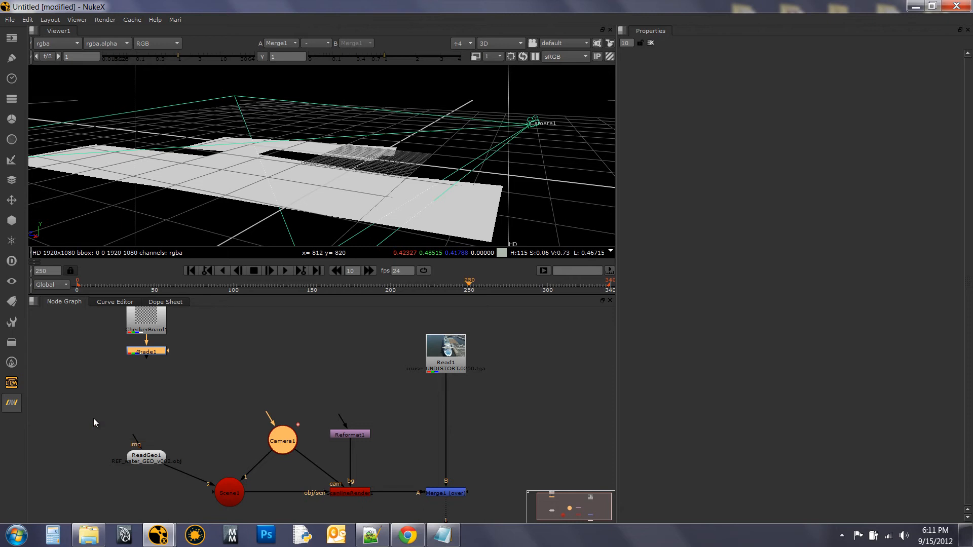
# - Connect ReadGeo1's img input to the new Project3D1 and scrub to frame 129 to check the projection
pyautogui.moveTo(136, 440); pyautogui.dragTo(143, 411)
pyautogui.moveTo(446, 144); pyautogui.dragTo(404, 226)
pyautogui.moveTo(398, 289); pyautogui.dragTo(280, 292)
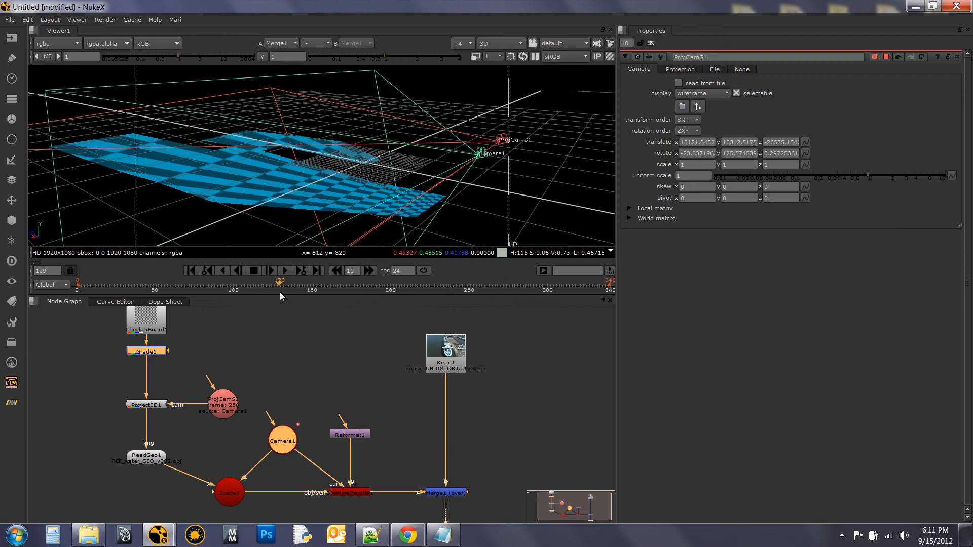
# - Close all node properties, delete the frame 250 projection camera with its Project3D1, and unplug Grade1 from ReadGeo1
pyautogui.click(651, 42)
pyautogui.moveTo(309, 374); pyautogui.dragTo(357, 373)
pyautogui.moveTo(171, 370); pyautogui.dragTo(324, 425)
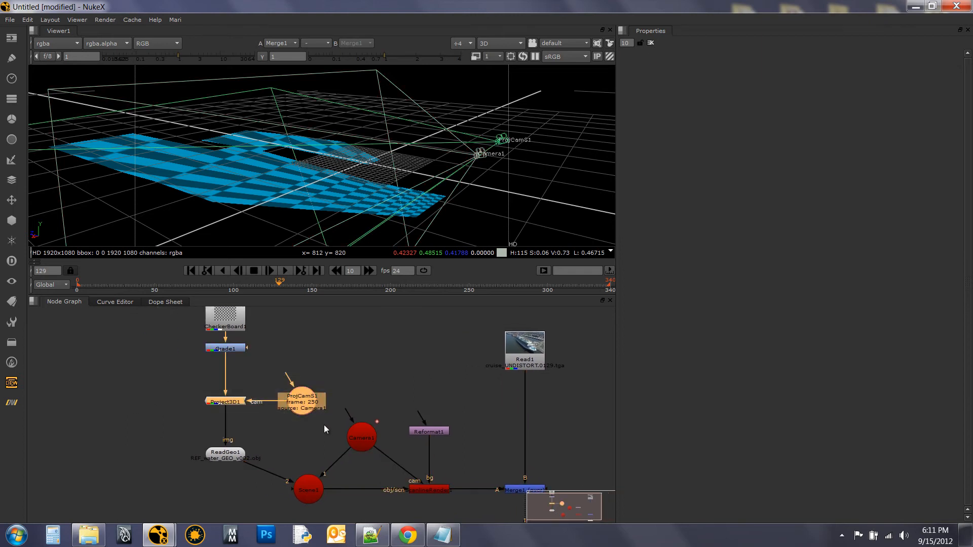
pyautogui.press('Delete')
pyautogui.moveTo(227, 358); pyautogui.dragTo(178, 382)
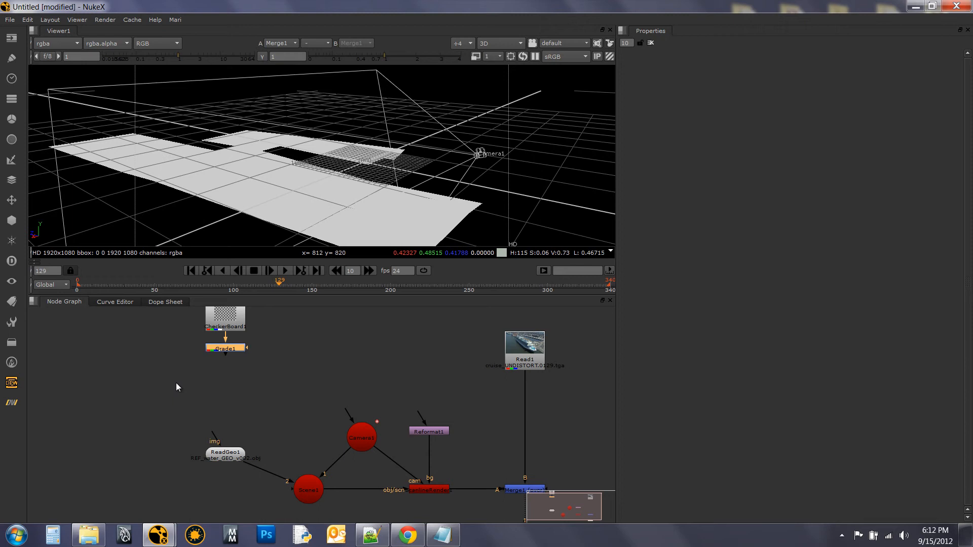
pyautogui.click(239, 393)
pyautogui.click(11, 403)
pyautogui.moveTo(61, 419)
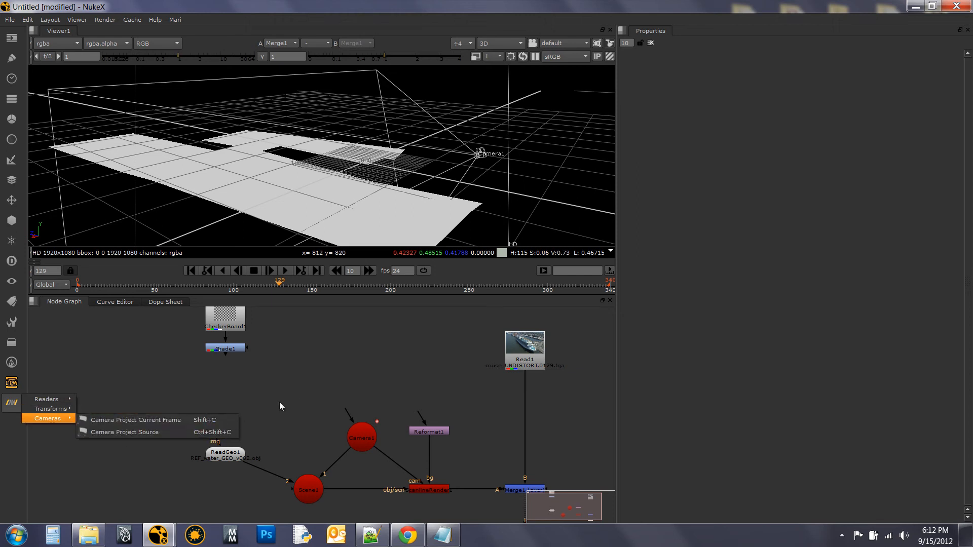
pyautogui.click(317, 403)
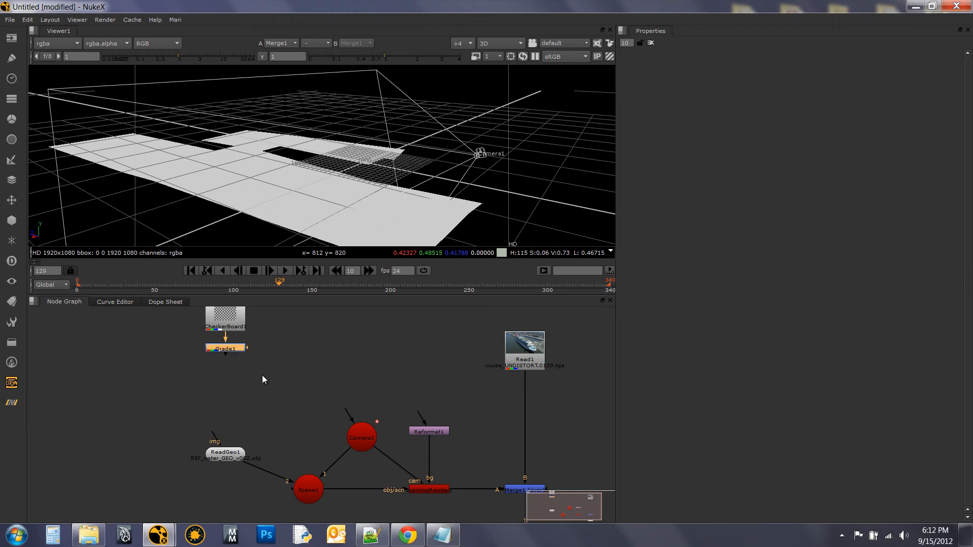
# - With Grade1 and Camera1 selected, run Camera Project Source at frame 129 and clear the node selection
pyautogui.click(11, 402)
pyautogui.moveTo(50, 419)
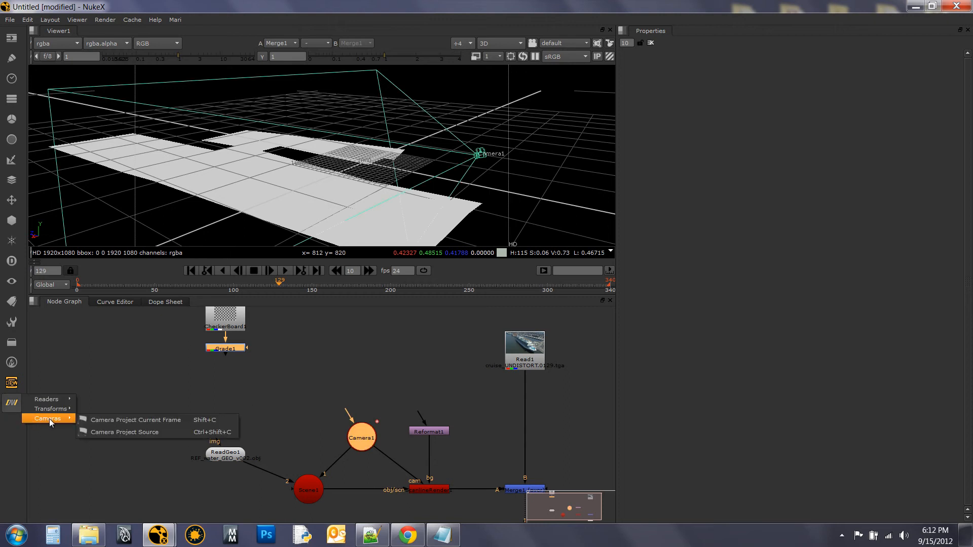
pyautogui.click(144, 432)
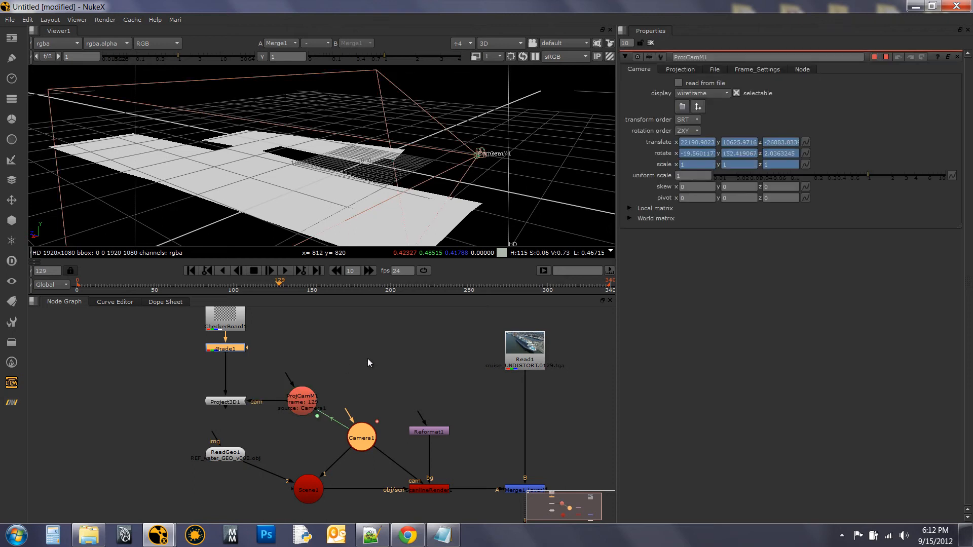
pyautogui.click(339, 380)
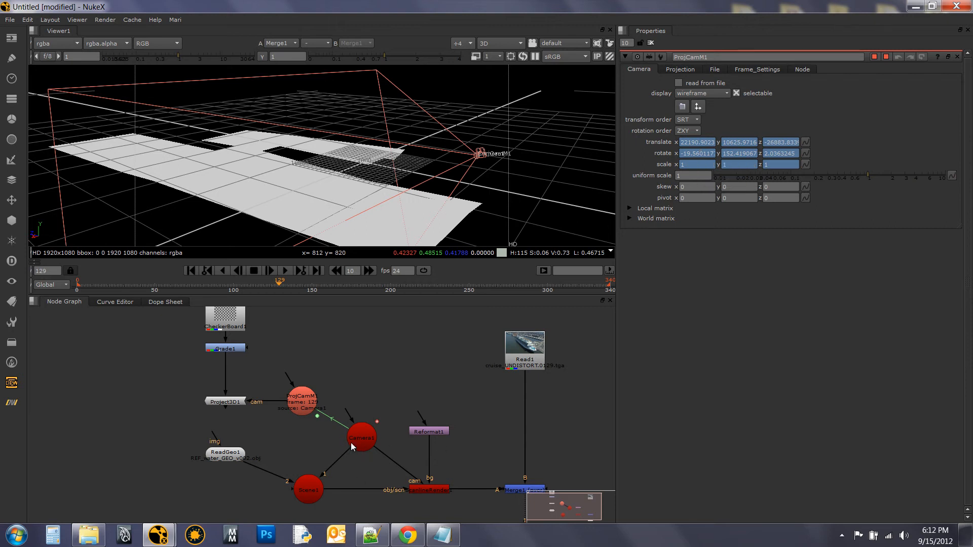
# - Scrub to frame 139 and back to 128 to compare ProjCamM1 with Camera1, examining its label and expression link
pyautogui.moveTo(280, 285)
pyautogui.mouseDown()
pyautogui.moveTo(304, 288)
pyautogui.moveTo(278, 288)
pyautogui.moveTo(295, 288)
pyautogui.mouseUp()
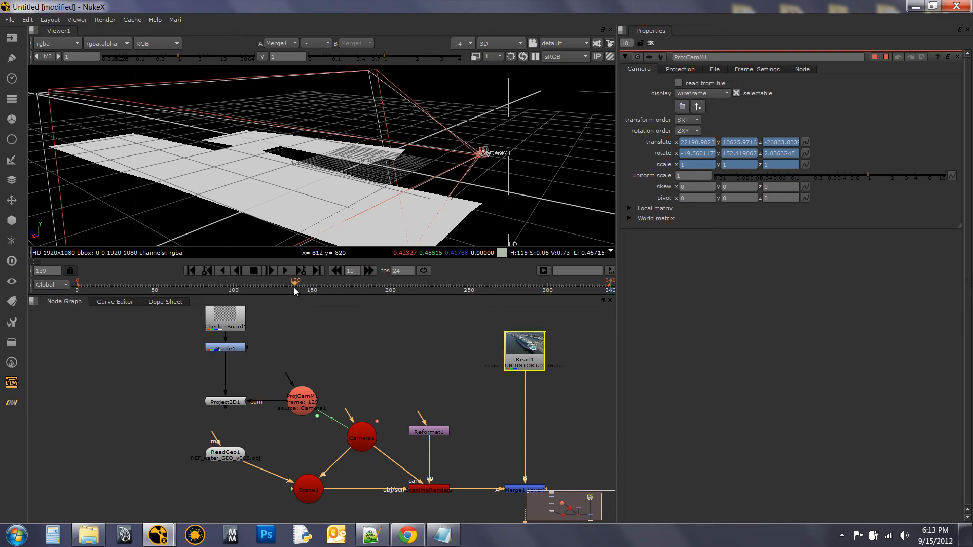
pyautogui.scroll(2, 304, 408)
pyautogui.scroll(4, 301, 406)
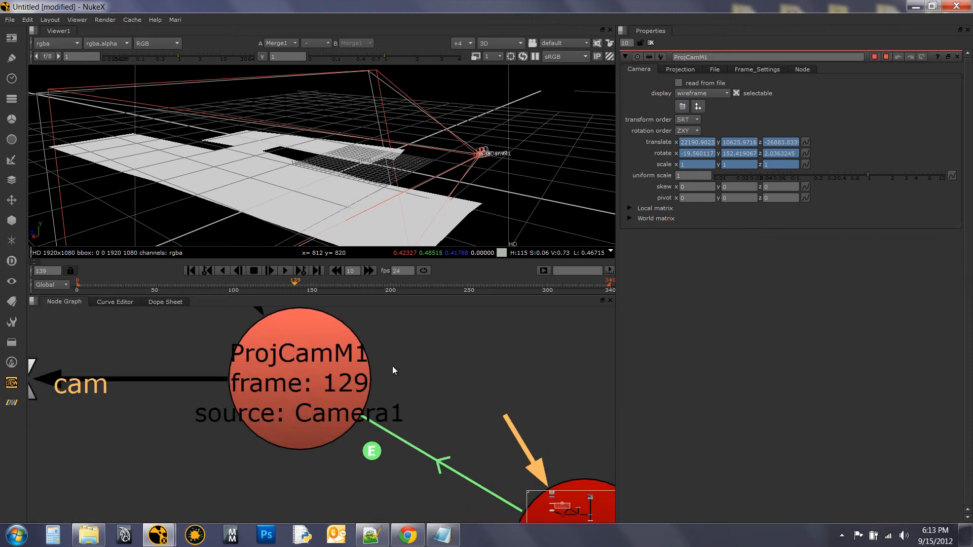
pyautogui.scroll(-8, 367, 376)
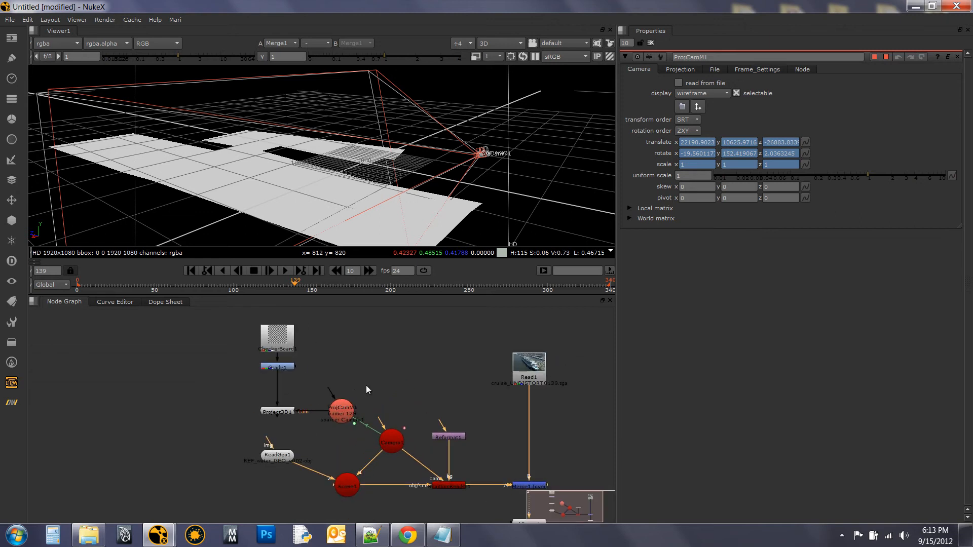
pyautogui.moveTo(291, 285); pyautogui.dragTo(278, 287)
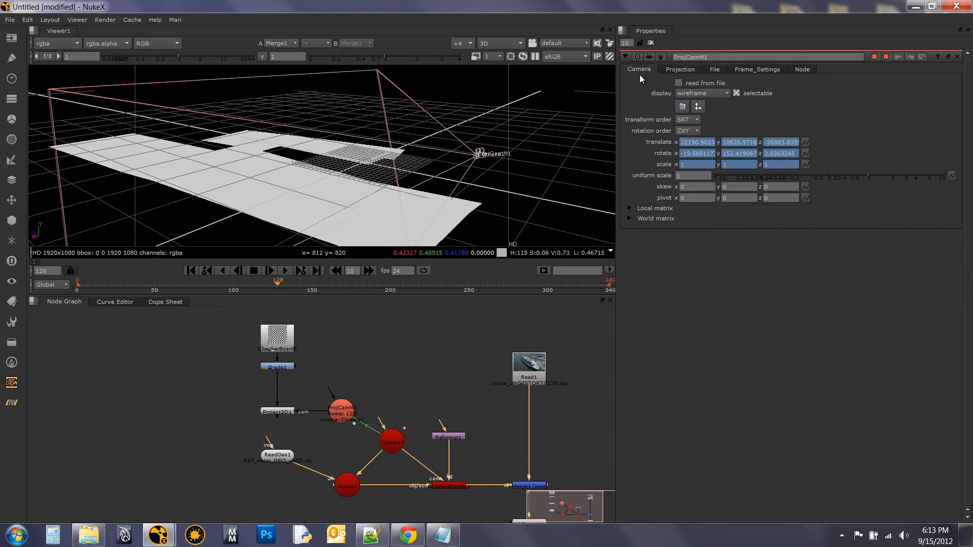
# - Open ProjCamM1's Frame_Settings, move to frame 246, and set the projected frame first to 125, finally to 5
pyautogui.click(773, 71)
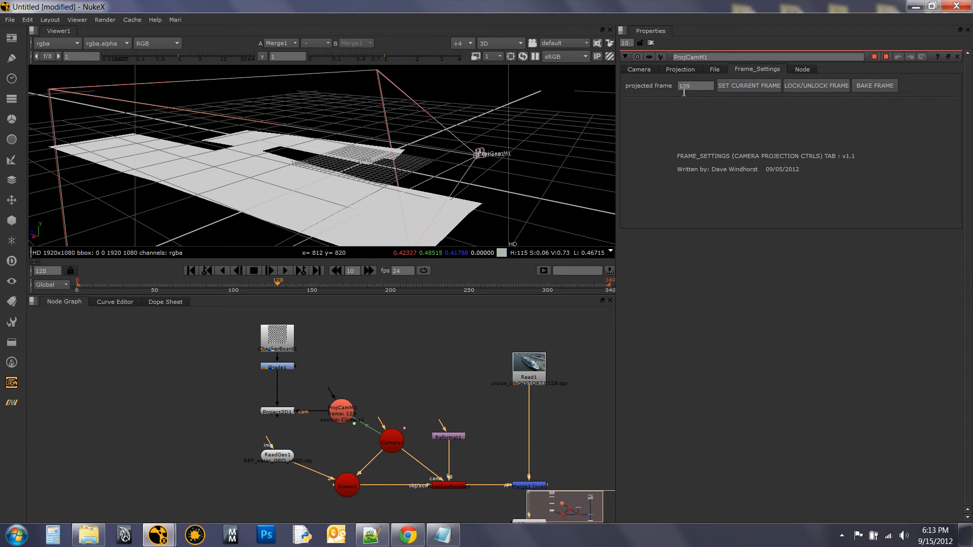
pyautogui.moveTo(278, 283); pyautogui.dragTo(464, 280)
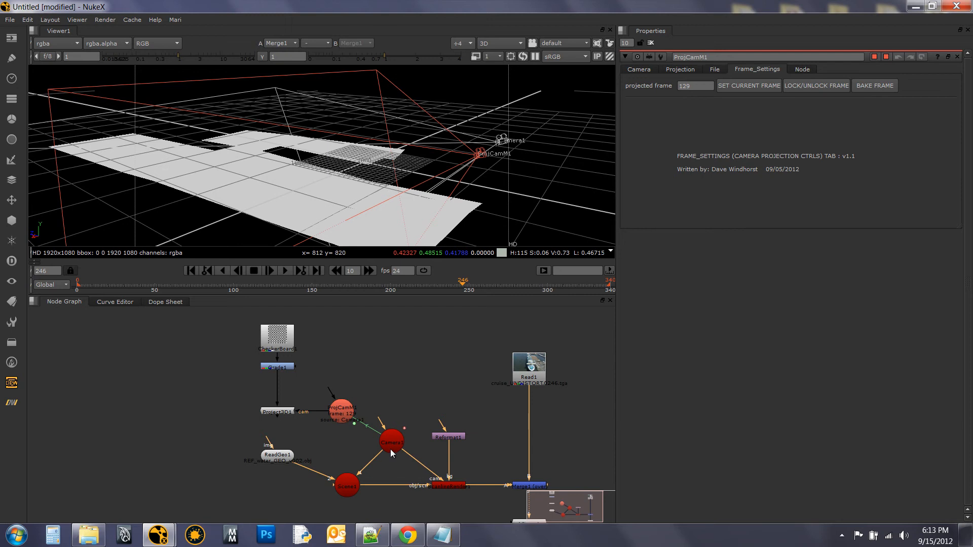
pyautogui.click(702, 86)
pyautogui.doubleClick(702, 86)
pyautogui.write('125')
pyautogui.press('Return')
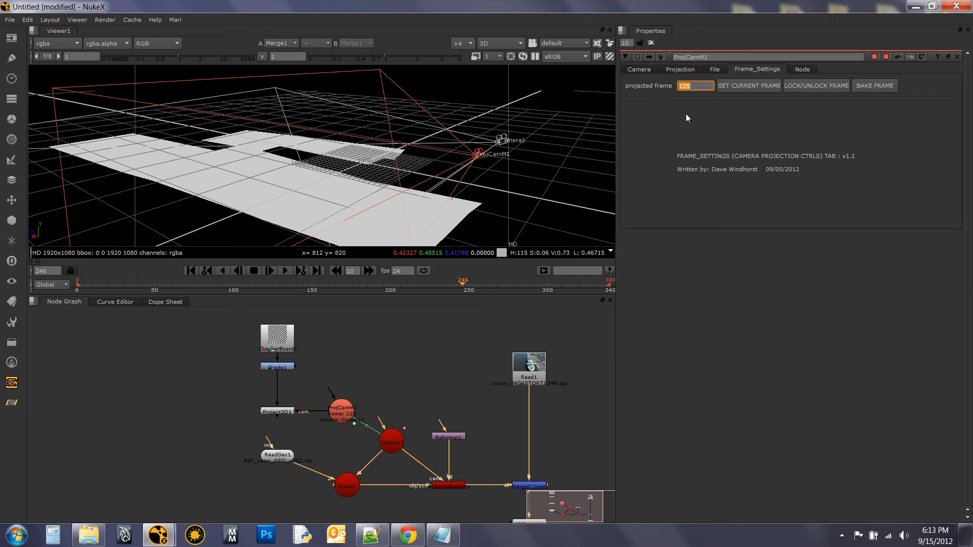
pyautogui.write('5')
pyautogui.press('Return')
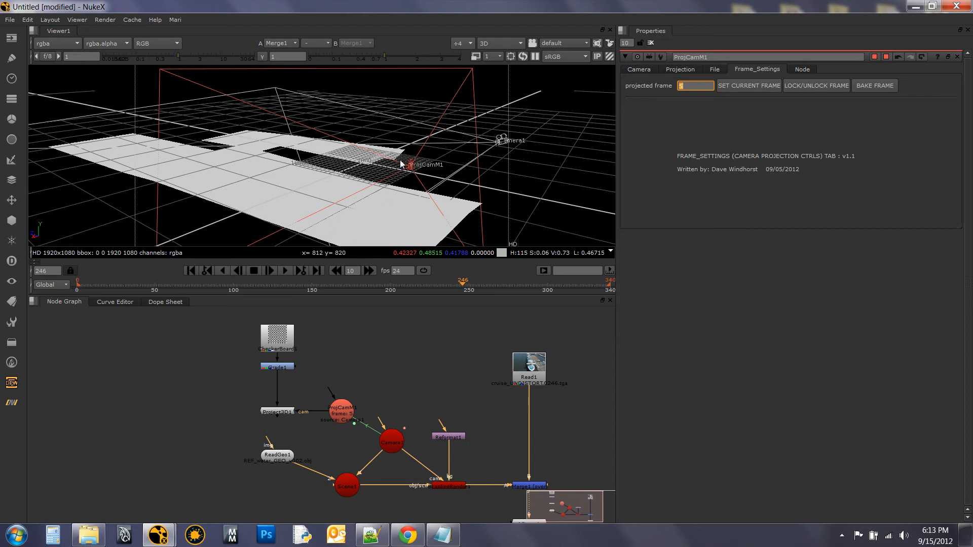
# - Scrub to frame 149, set ProjCamM1's projected frame to 300, and connect ReadGeo1's img input to Project3D1
pyautogui.moveTo(233, 287); pyautogui.dragTo(354, 284)
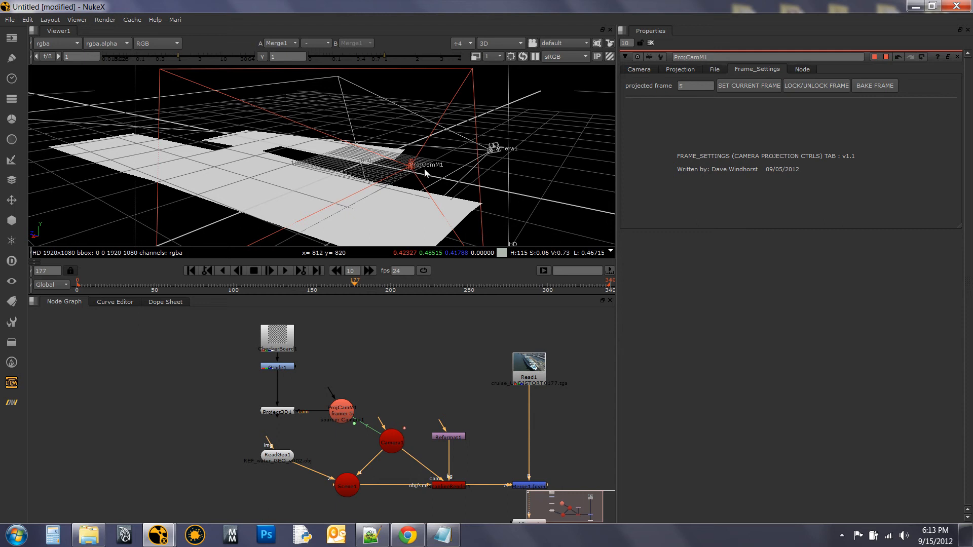
pyautogui.moveTo(354, 281); pyautogui.dragTo(189, 289)
pyautogui.click(693, 86)
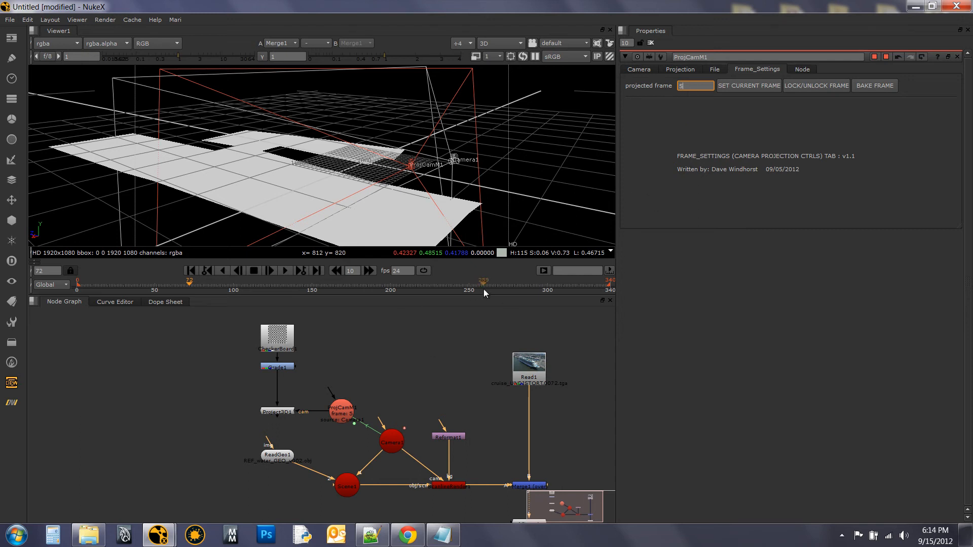
pyautogui.moveTo(527, 290); pyautogui.dragTo(311, 288)
pyautogui.doubleClick(703, 89)
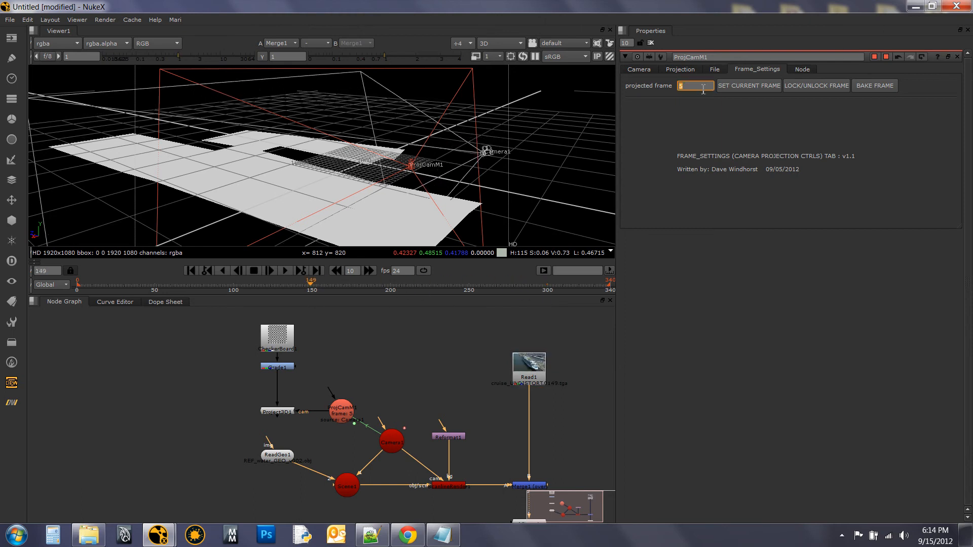
pyautogui.write('300')
pyautogui.press('Return')
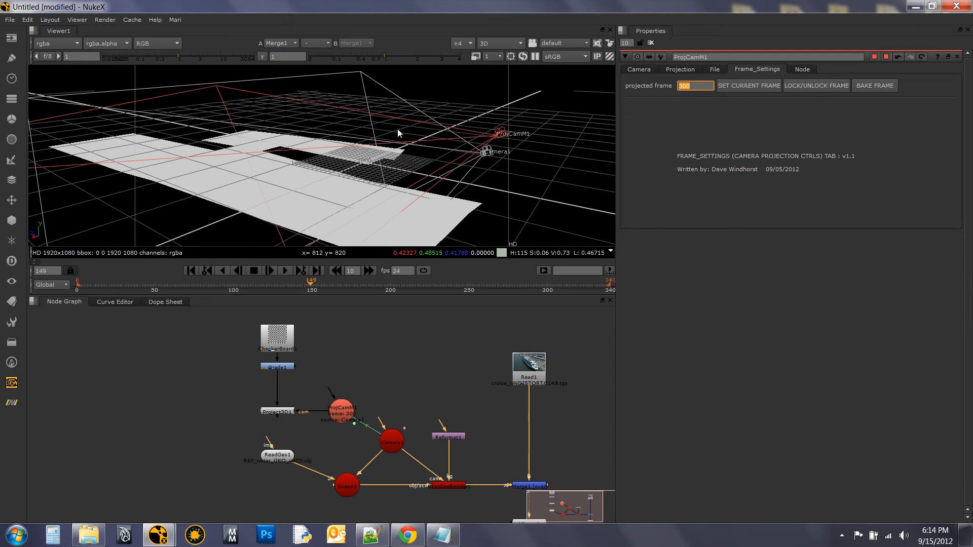
pyautogui.moveTo(270, 441); pyautogui.dragTo(282, 412)
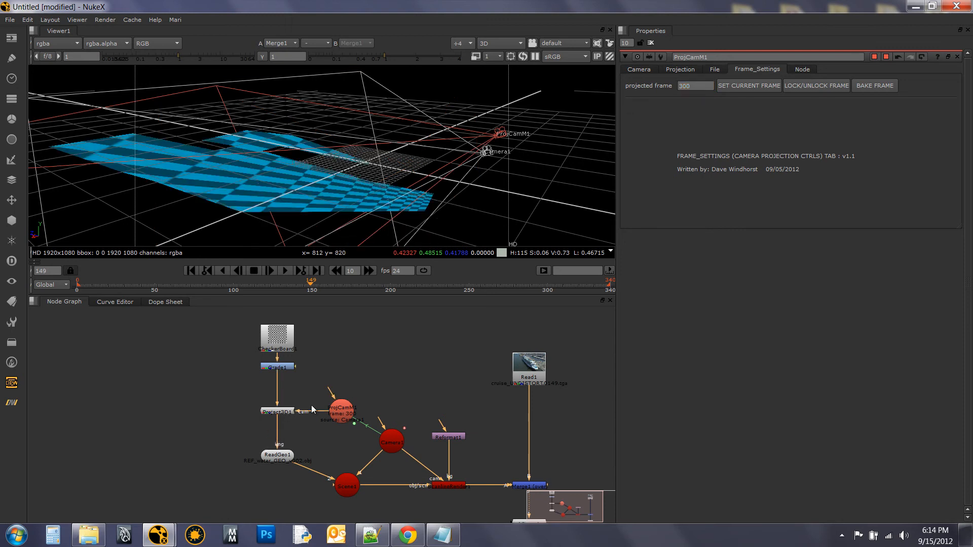
pyautogui.moveTo(424, 147)
pyautogui.mouseDown()
pyautogui.moveTo(436, 141)
pyautogui.moveTo(421, 153)
pyautogui.moveTo(431, 162)
pyautogui.mouseUp()
# - Scrub to frame 79 and enter 79 as ProjCamM1's projected frame
pyautogui.moveTo(247, 285); pyautogui.dragTo(201, 285)
pyautogui.click(699, 85)
pyautogui.doubleClick(700, 85)
pyautogui.write('79')
pyautogui.press('Return')
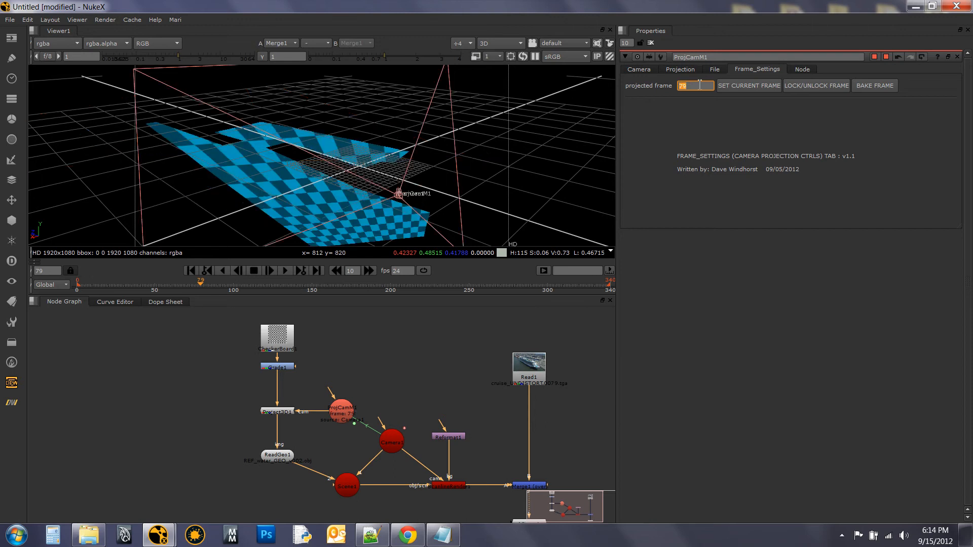
# - Use Set Current Frame to project ProjCamM1 from frame 150 and finally from frame 250
pyautogui.moveTo(270, 285); pyautogui.dragTo(313, 291)
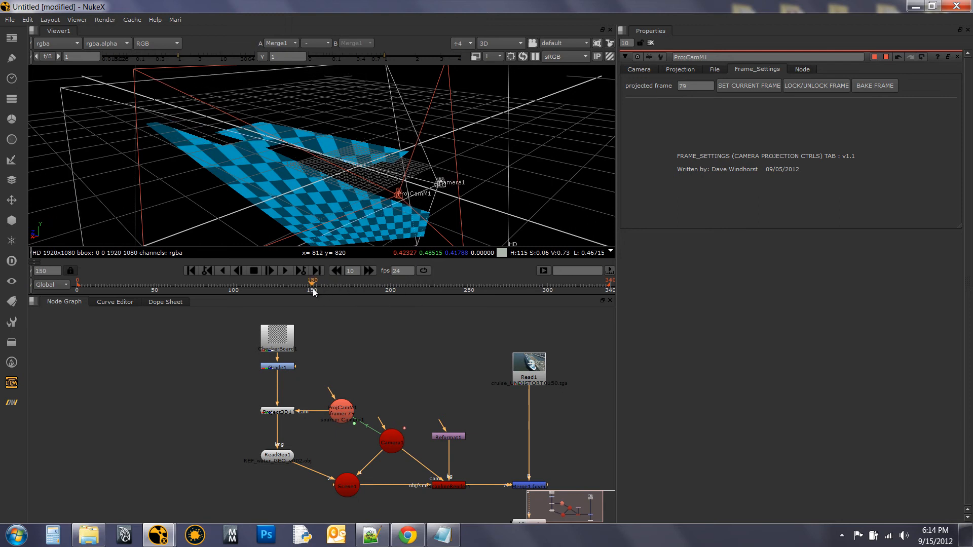
pyautogui.click(755, 89)
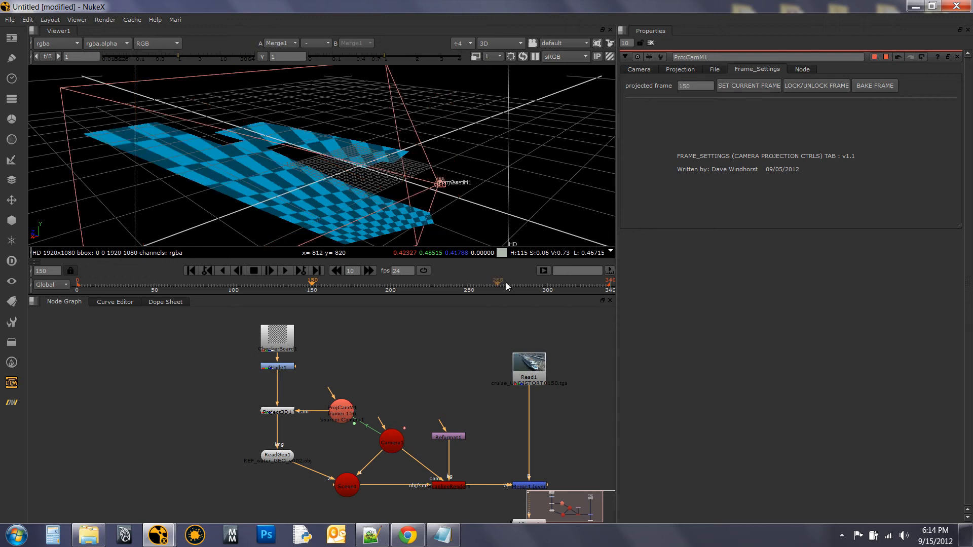
pyautogui.moveTo(432, 286); pyautogui.dragTo(469, 290)
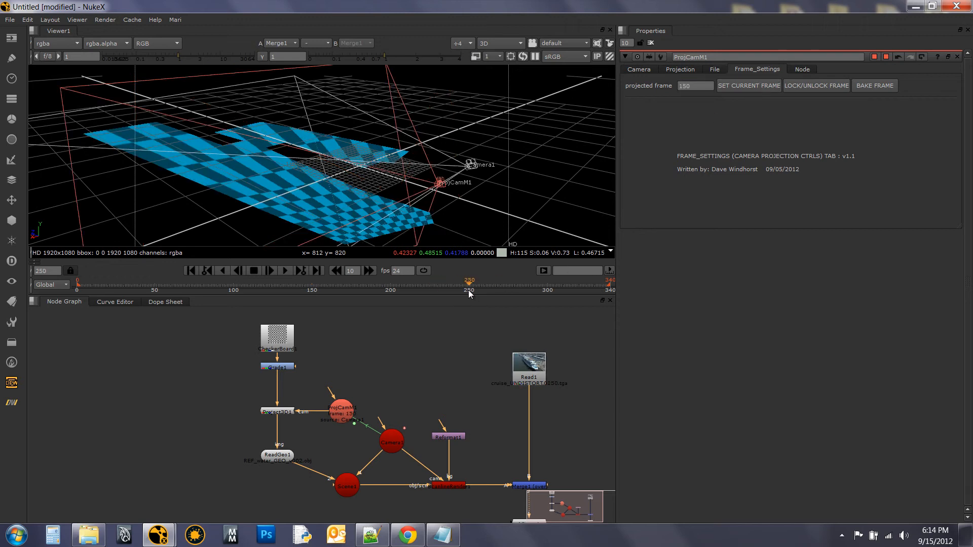
pyautogui.click(751, 88)
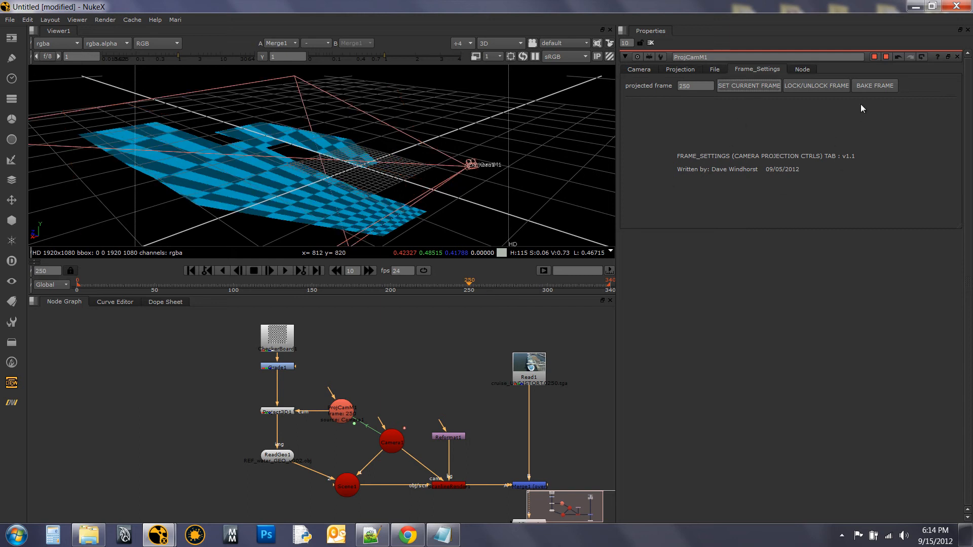
# - Nudge ProjCamM1's projected frame down and up one frame at a time, settling on 227
pyautogui.click(697, 86)
pyautogui.press('Down')
pyautogui.press('Down')
pyautogui.press('Down')
pyautogui.press('Down')
pyautogui.press('Down')
pyautogui.press('Down')
pyautogui.press('Down')
pyautogui.press('Down')
pyautogui.press('Down')
pyautogui.press('Down')
pyautogui.press('Down')
pyautogui.press('Down')
pyautogui.press('Down')
pyautogui.press('Down')
pyautogui.press('Down')
pyautogui.press('Down')
pyautogui.press('Down')
pyautogui.press('Down')
pyautogui.press('Down')
pyautogui.press('Down')
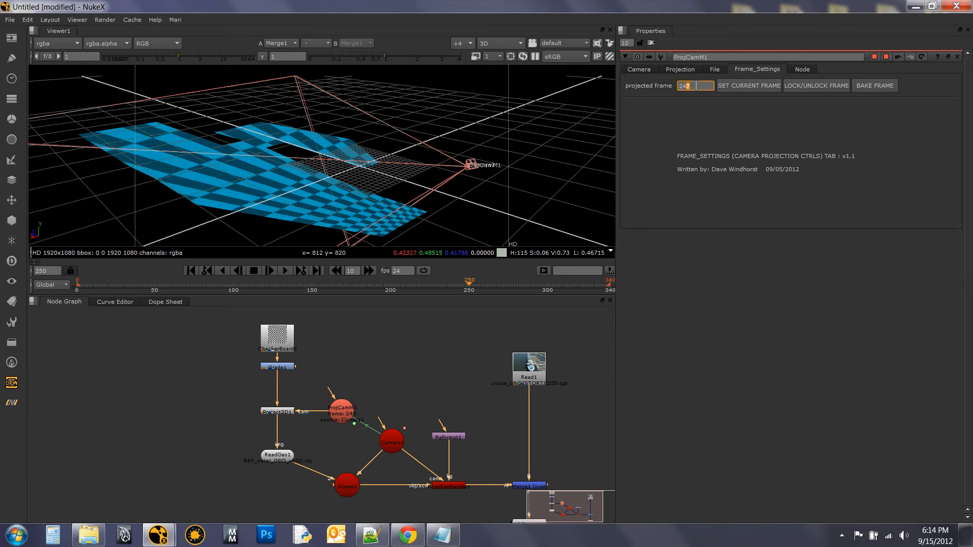
pyautogui.press('Up')
pyautogui.press('Up')
pyautogui.press('Up')
pyautogui.press('Up')
pyautogui.press('Up')
pyautogui.press('Up')
pyautogui.press('Up')
pyautogui.press('Up')
pyautogui.press('Up')
pyautogui.press('Up')
pyautogui.press('Up')
pyautogui.press('Up')
pyautogui.press('Up')
pyautogui.press('Up')
pyautogui.press('Up')
pyautogui.press('Up')
pyautogui.press('Up')
pyautogui.press('Up')
pyautogui.press('Up')
pyautogui.press('Up')
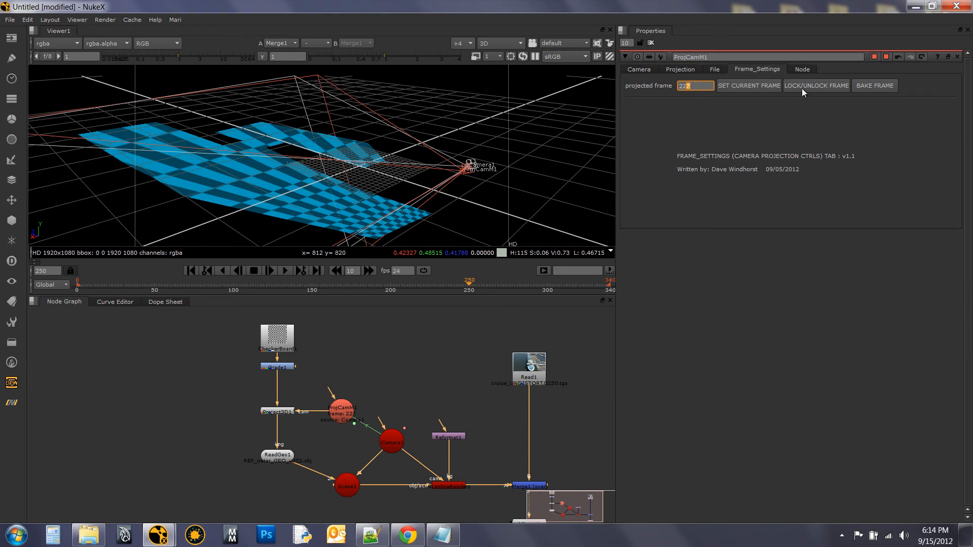
# - Lock ProjCamM1's projected frame, then examine its translate, rotate and scale values and return to Frame_Settings
pyautogui.click(816, 88)
pyautogui.click(714, 84)
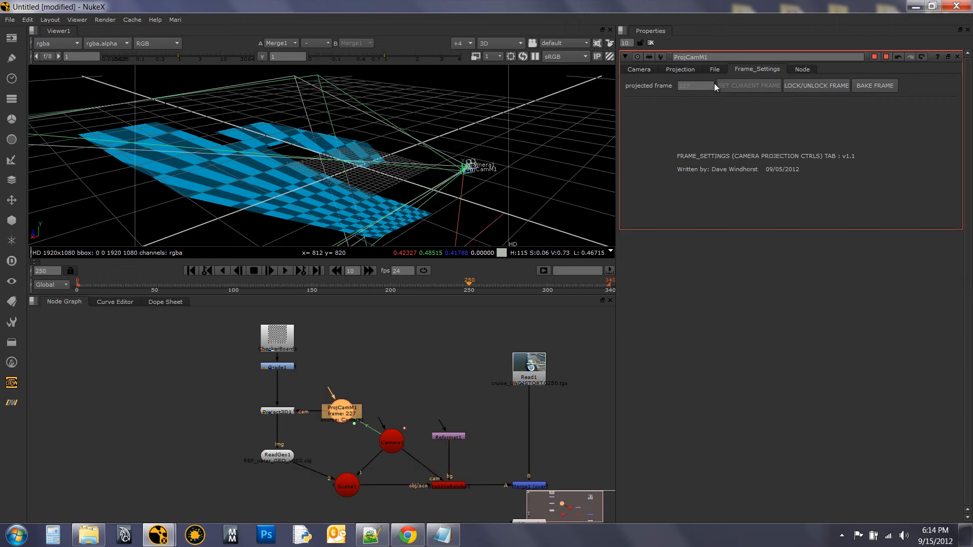
pyautogui.click(653, 74)
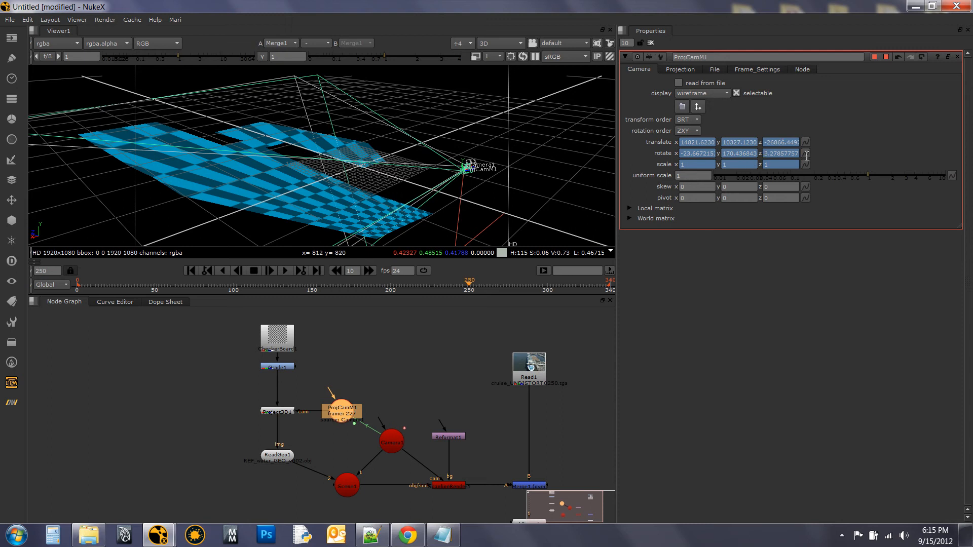
pyautogui.click(758, 70)
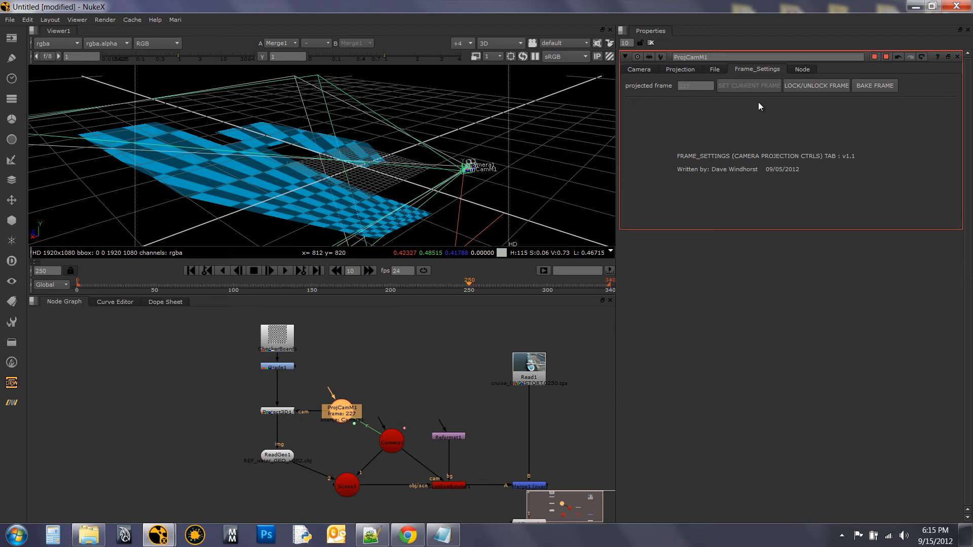
# - Unlock ProjCamM1's projected frame and move the timeline to frame 200
pyautogui.click(830, 84)
pyautogui.click(828, 85)
pyautogui.click(827, 85)
pyautogui.moveTo(479, 283); pyautogui.dragTo(390, 283)
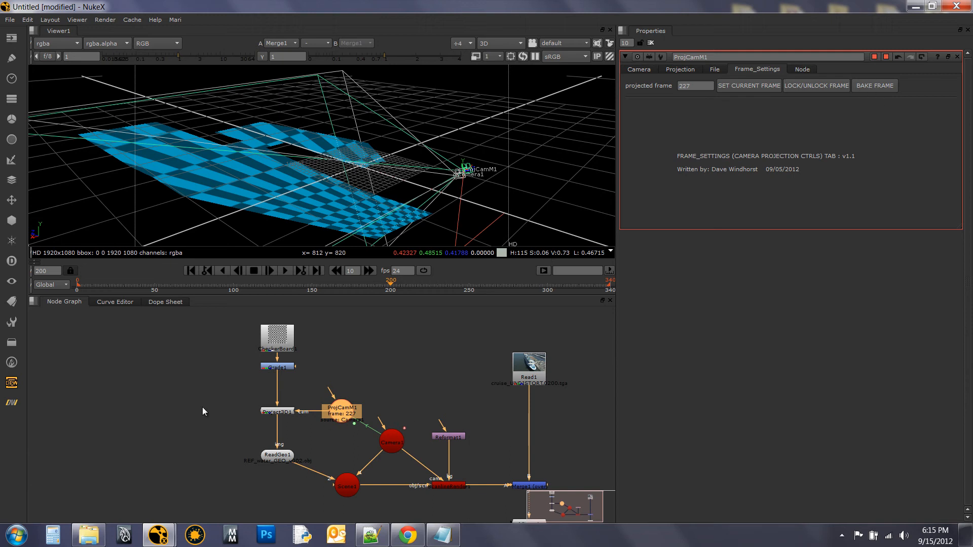
# - Move ProjCamM1 up in the node graph, then duplicate it and place the copy above Reformat1
pyautogui.moveTo(340, 418); pyautogui.dragTo(342, 386)
pyautogui.click(345, 397)
pyautogui.click(347, 383)
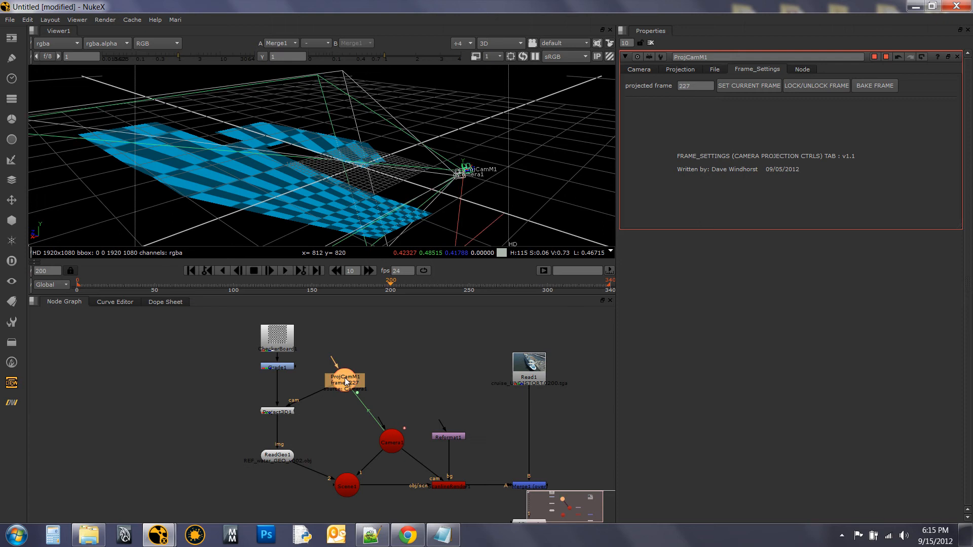
pyautogui.click(392, 367)
pyautogui.hotkey('ctrl', 'v')
pyautogui.moveTo(392, 367); pyautogui.dragTo(443, 363)
pyautogui.click(345, 389)
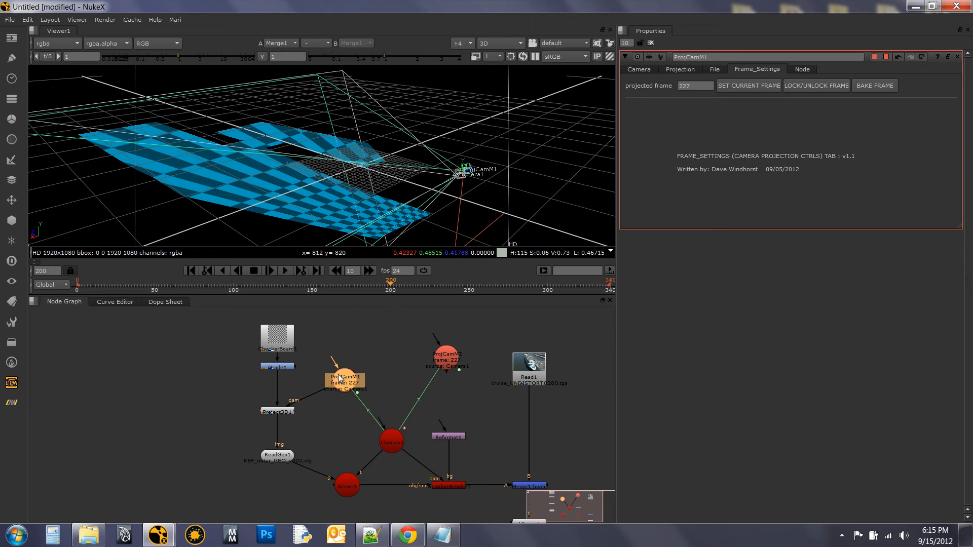
# - Go to frame 211 and bake ProjCamM1's projection with the frame range set to 211
pyautogui.moveTo(386, 288); pyautogui.dragTo(408, 288)
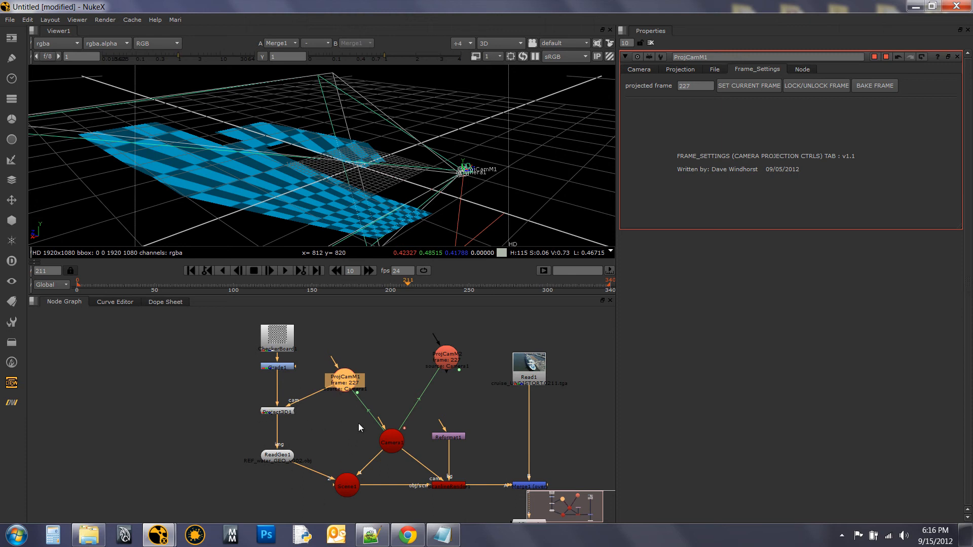
pyautogui.click(376, 369)
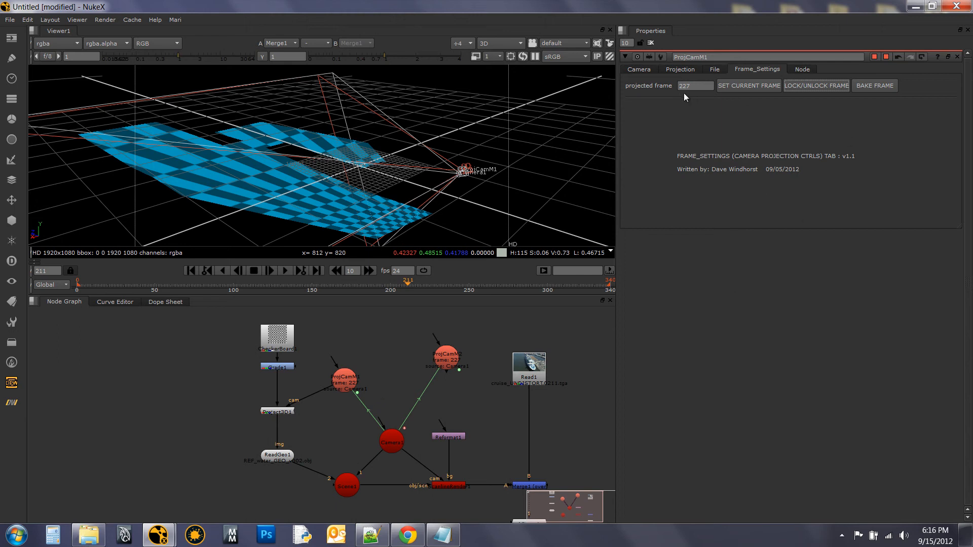
pyautogui.click(877, 90)
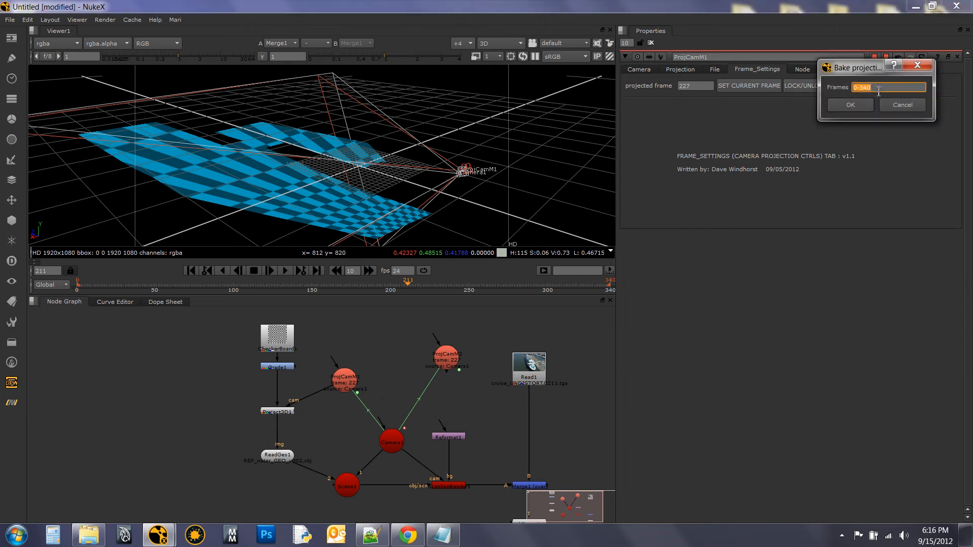
pyautogui.moveTo(766, 127); pyautogui.dragTo(591, 248)
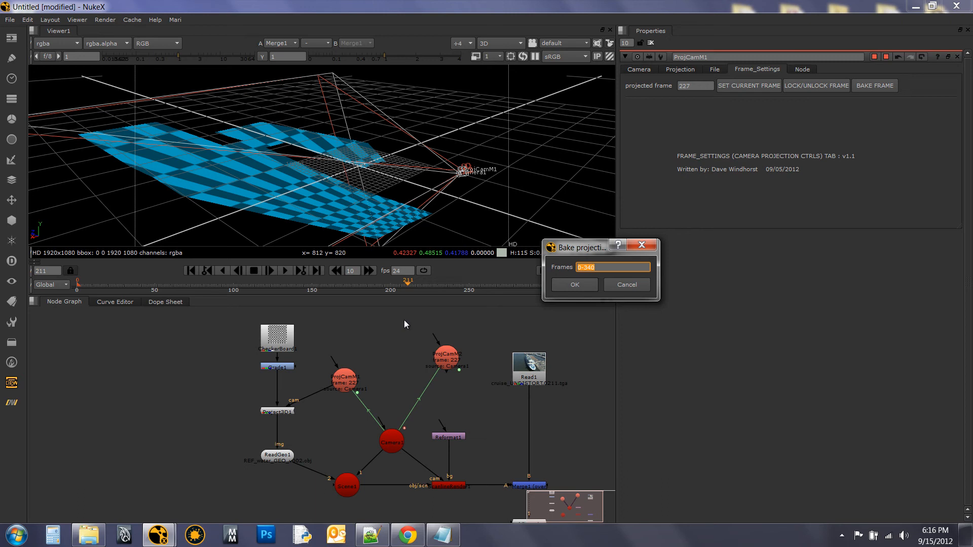
pyautogui.write('211')
pyautogui.click(584, 280)
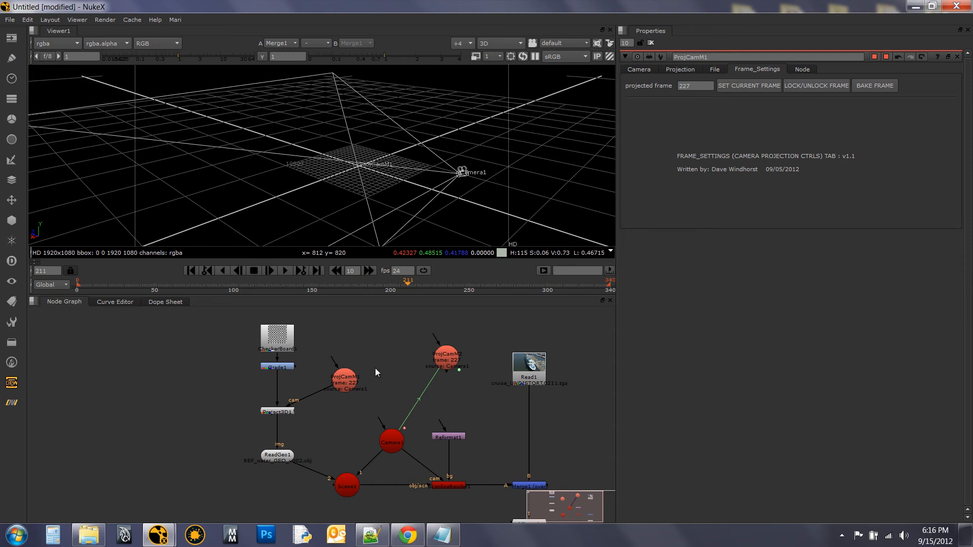
# - Scrub to frame 202 and view Scene1 to inspect the baked ProjCamM1
pyautogui.moveTo(332, 285); pyautogui.dragTo(394, 287)
pyautogui.click(344, 385)
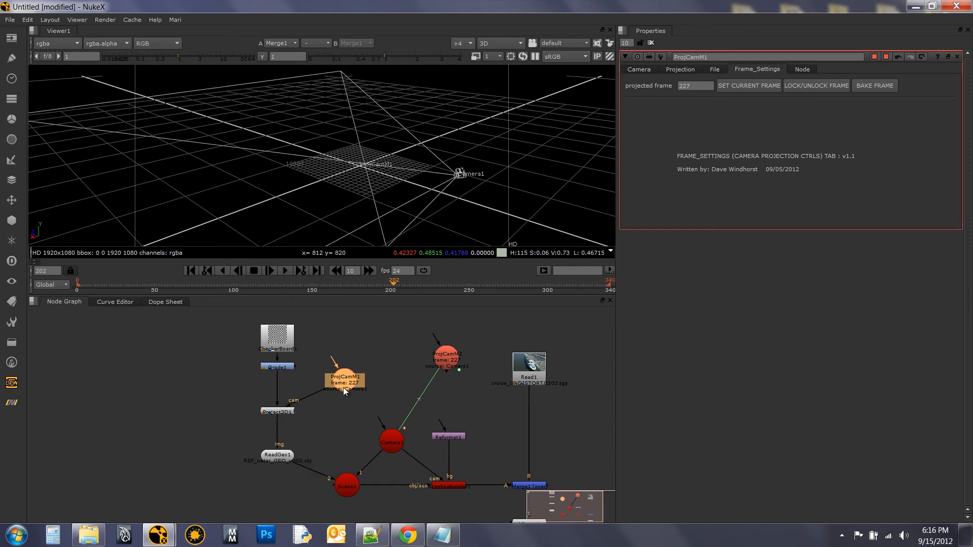
pyautogui.press('1')
pyautogui.click(341, 483)
pyautogui.press('1')
pyautogui.click(364, 391)
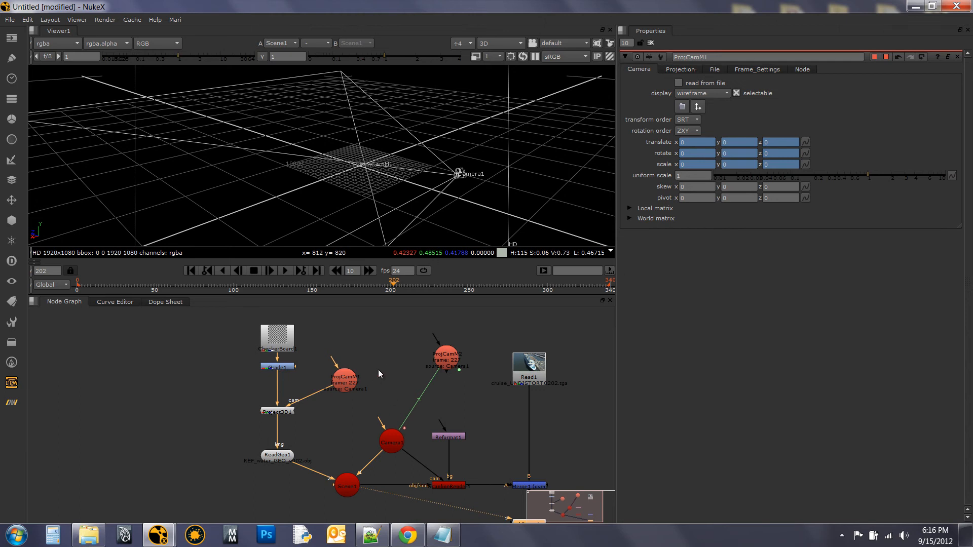
# - Delete the baked ProjCamM1 and connect ProjCamM2 to Project3D1's cam input in its place
pyautogui.click(339, 384)
pyautogui.press('Delete')
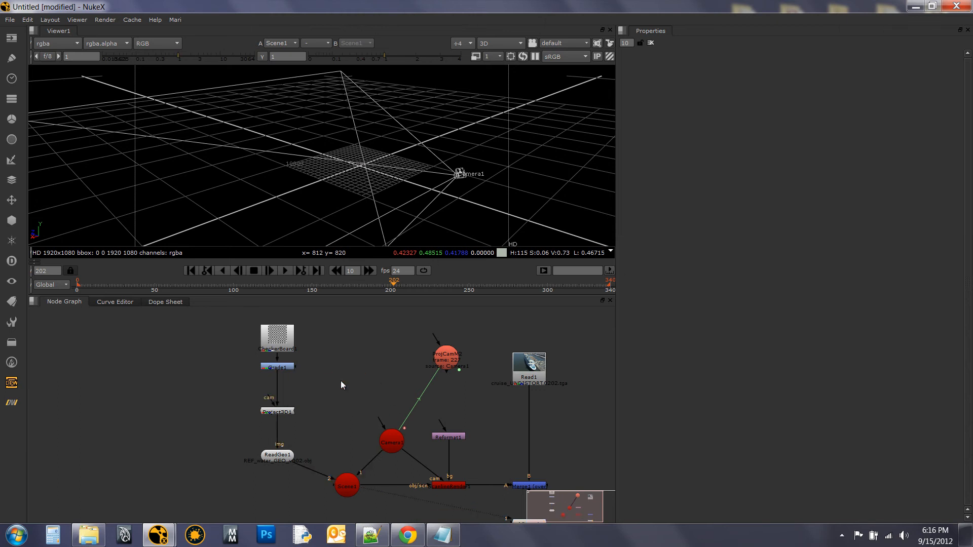
pyautogui.moveTo(444, 360); pyautogui.dragTo(341, 390)
pyautogui.moveTo(271, 398); pyautogui.dragTo(338, 409)
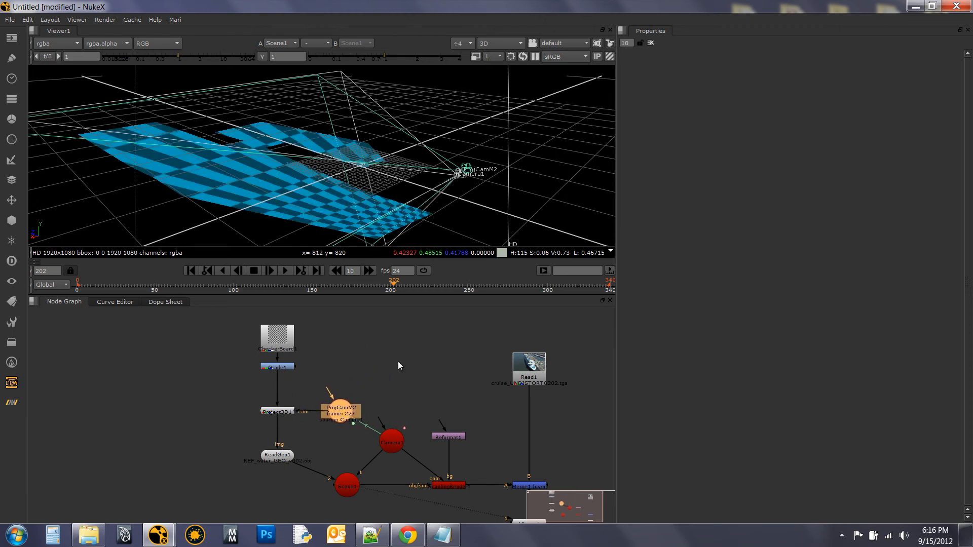
# - Open ProjCamM2's properties and consult the README in Notepad for the projCamFrame expression examples
pyautogui.click(397, 361)
pyautogui.click(338, 415)
pyautogui.doubleClick(348, 414)
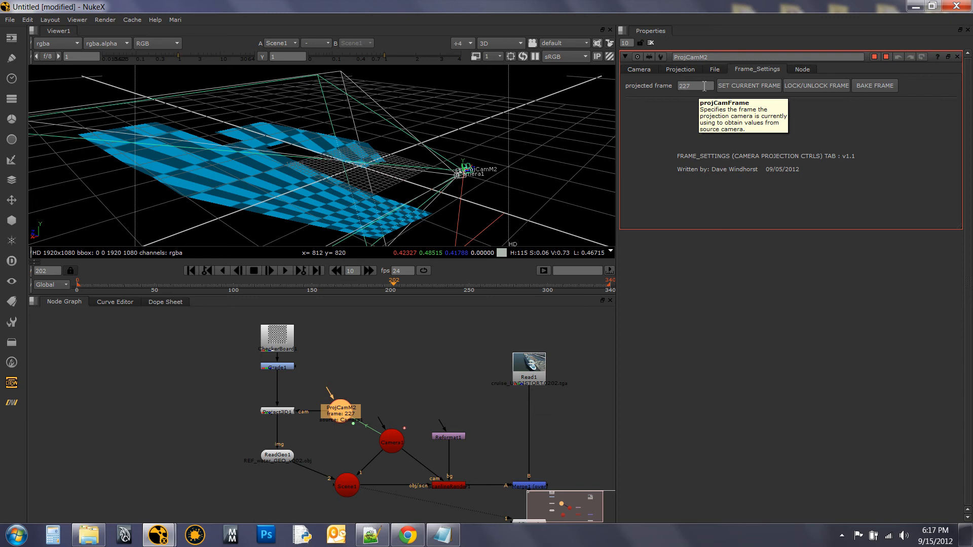
pyautogui.click(450, 536)
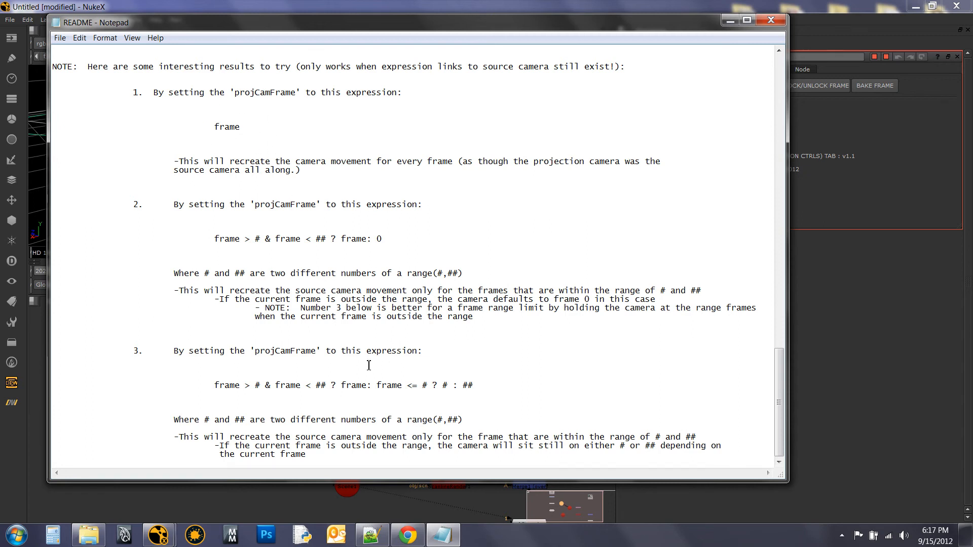
pyautogui.click(731, 21)
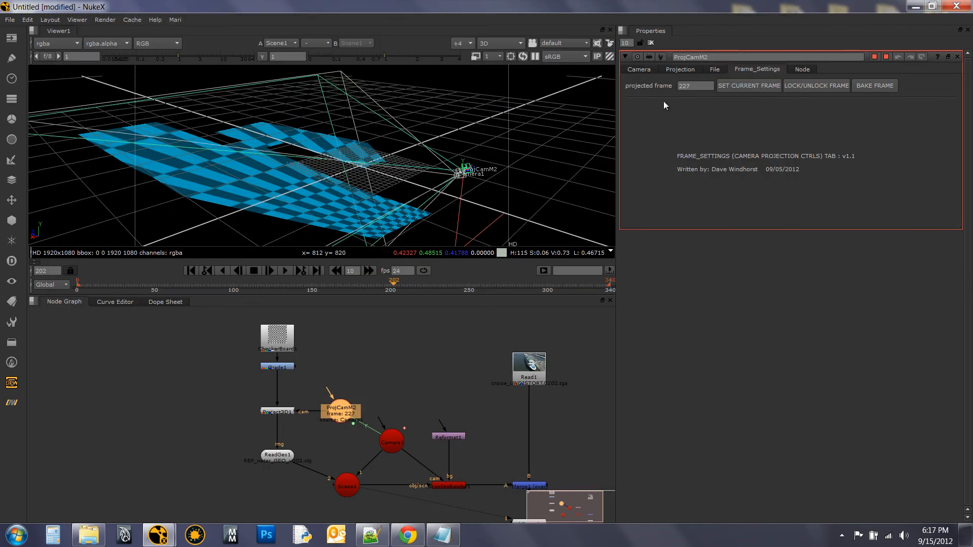
# - Set ProjCamM2's projected frame to the expression "frame"
pyautogui.rightClick(702, 87)
pyautogui.click(717, 150)
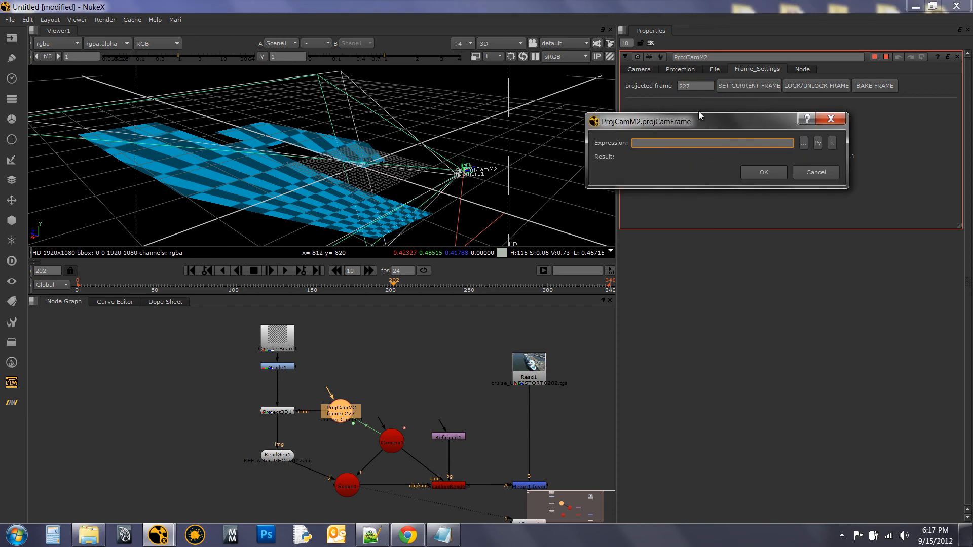
pyautogui.moveTo(691, 123); pyautogui.dragTo(671, 194)
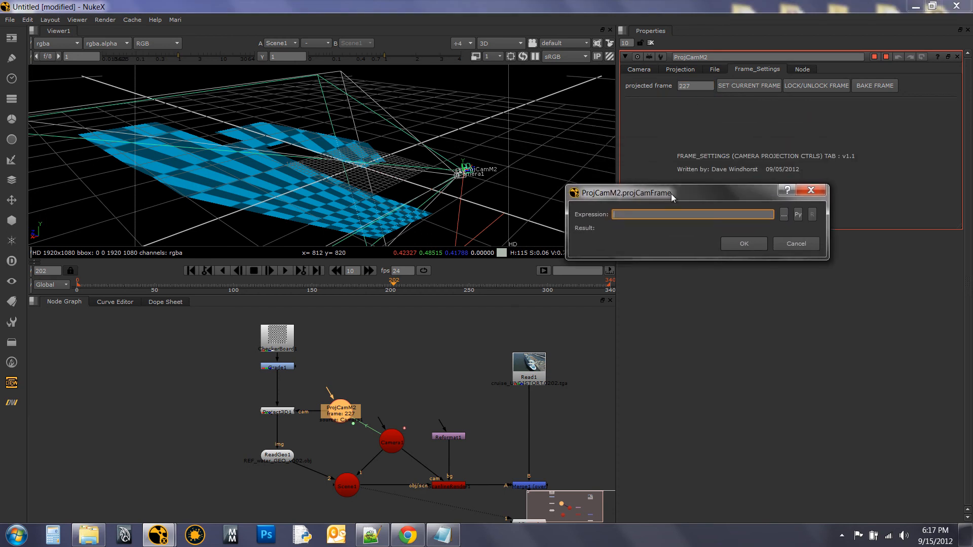
pyautogui.write('frame')
pyautogui.click(735, 243)
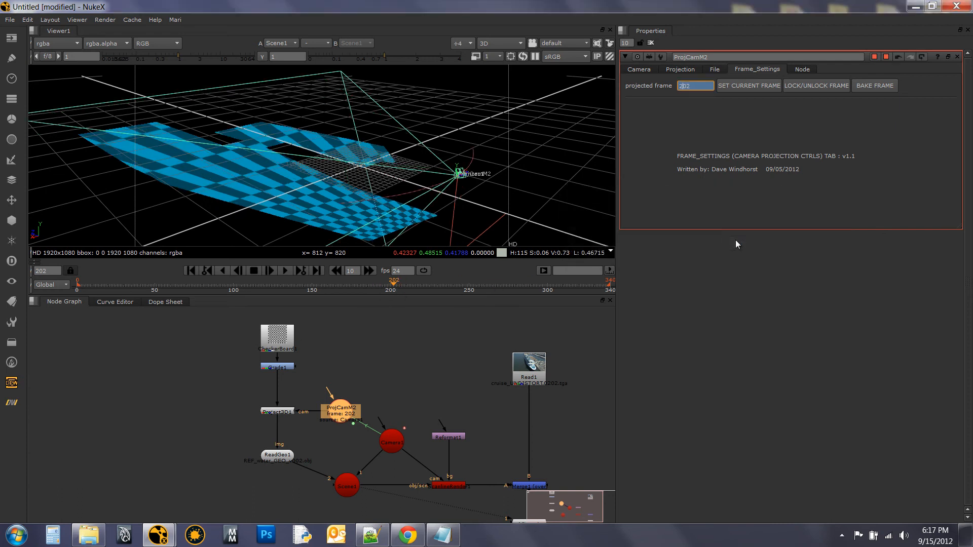
# - Scrub backward, then play the timeline from frame 0 to compare ProjCamM2's movement with Camera1
pyautogui.moveTo(391, 288); pyautogui.dragTo(191, 289)
pyautogui.click(191, 270)
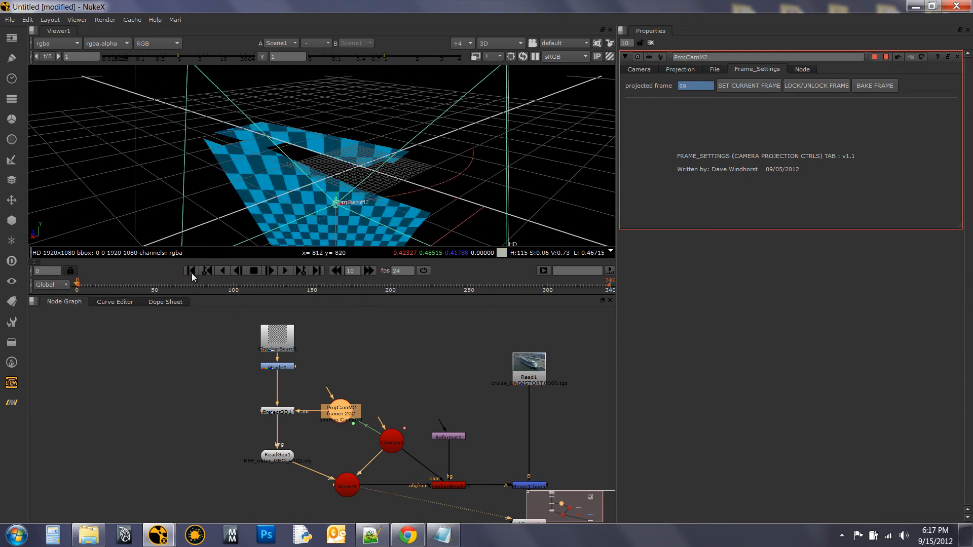
pyautogui.click(287, 272)
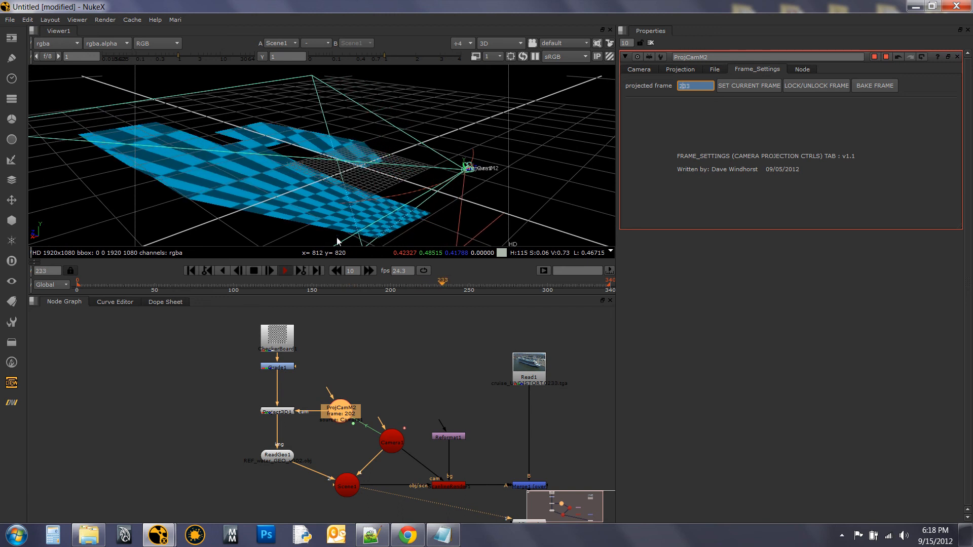
# - Stop playback and scrub the timeline back to frame 88 to compare ProjCamM2 with Camera1
pyautogui.click(284, 271)
pyautogui.click(290, 285)
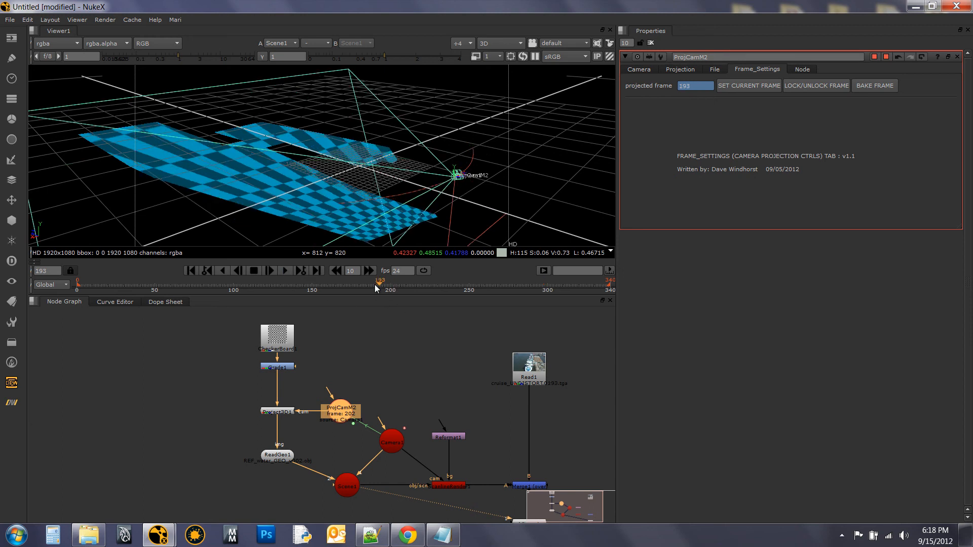
pyautogui.moveTo(283, 299); pyautogui.dragTo(215, 287)
pyautogui.click(413, 377)
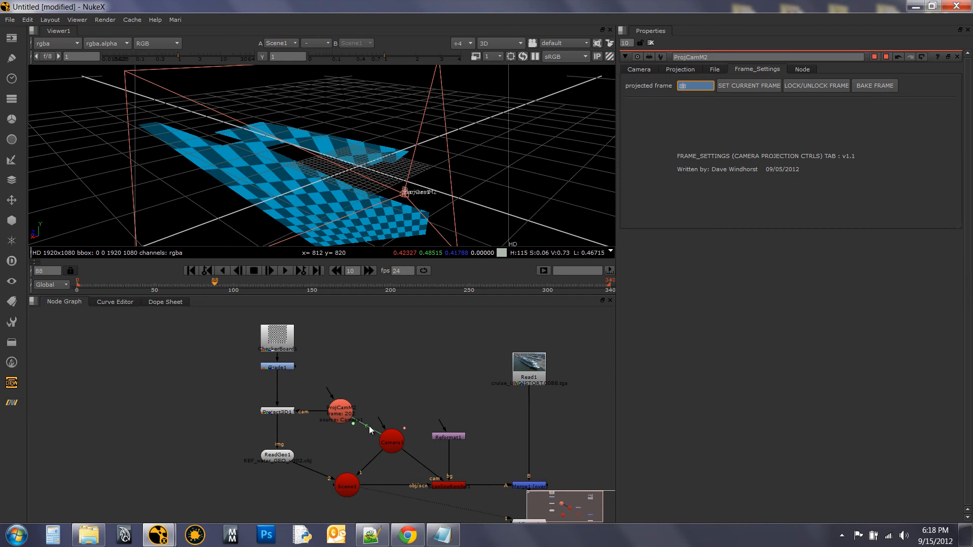
# - Consult the README's second example and set ProjCamM2's projected frame expression to "frame > 100 & frame < 150 ? frame : 0"
pyautogui.click(442, 538)
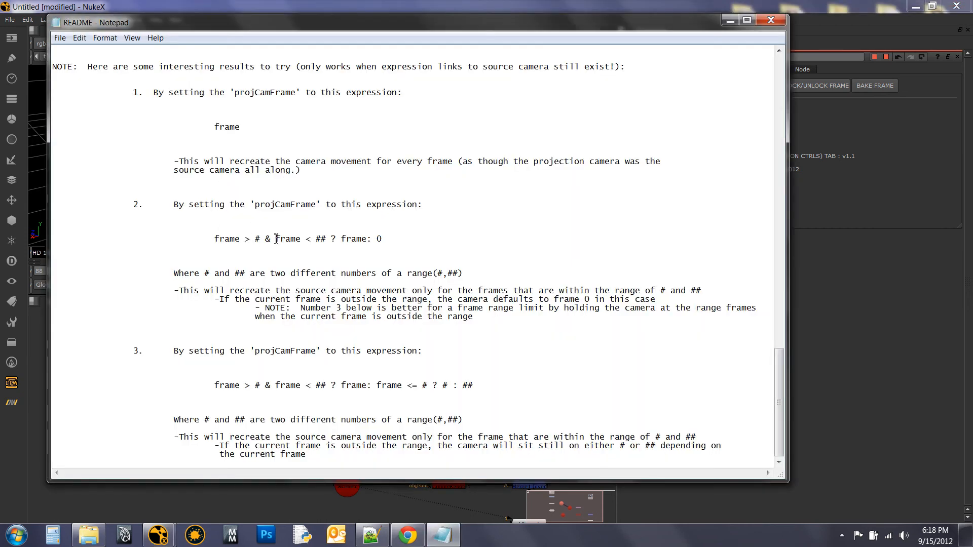
pyautogui.click(442, 536)
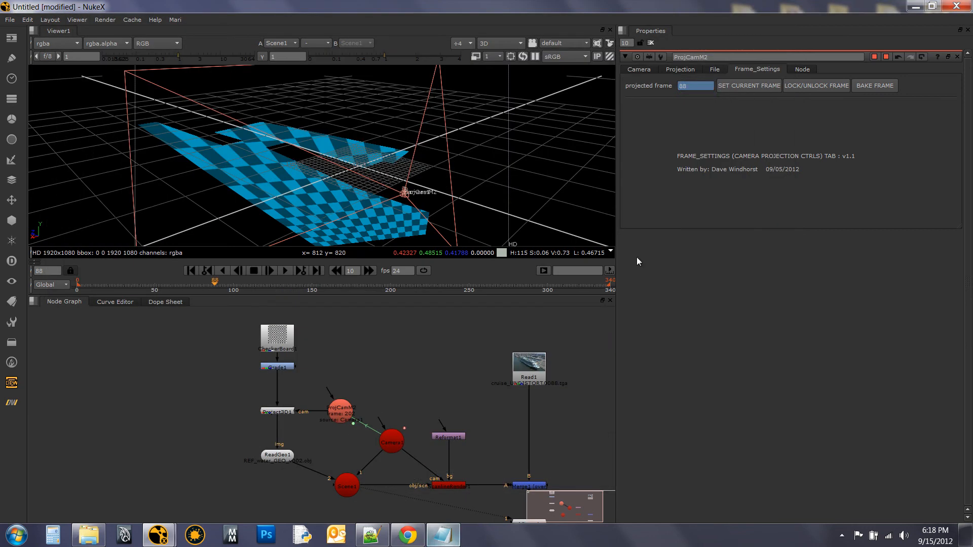
pyautogui.rightClick(699, 87)
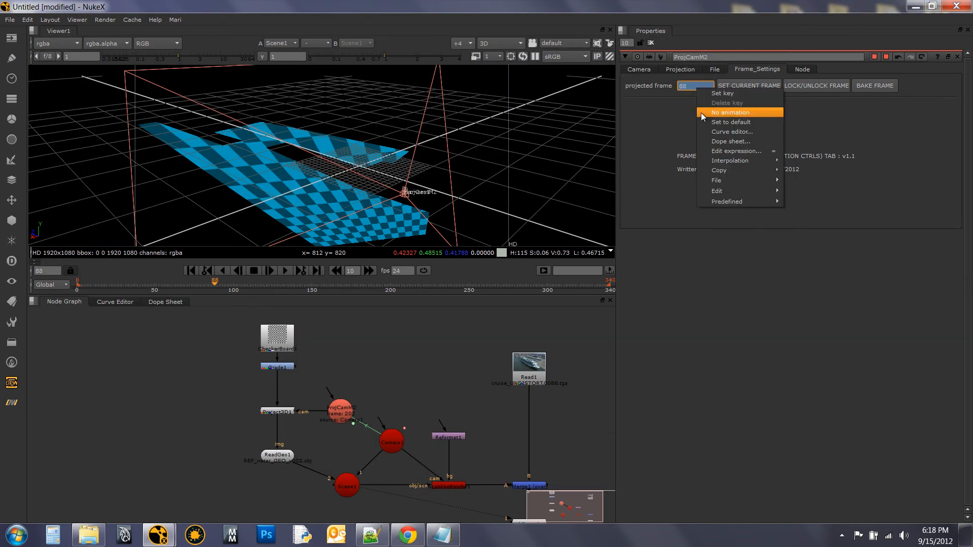
pyautogui.click(711, 153)
pyautogui.click(673, 147)
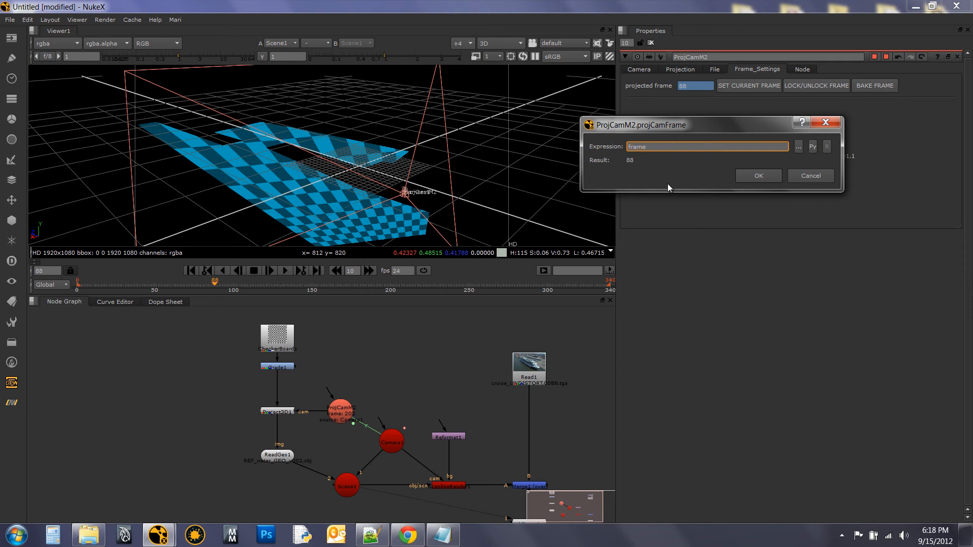
pyautogui.write('> 100 & frame <')
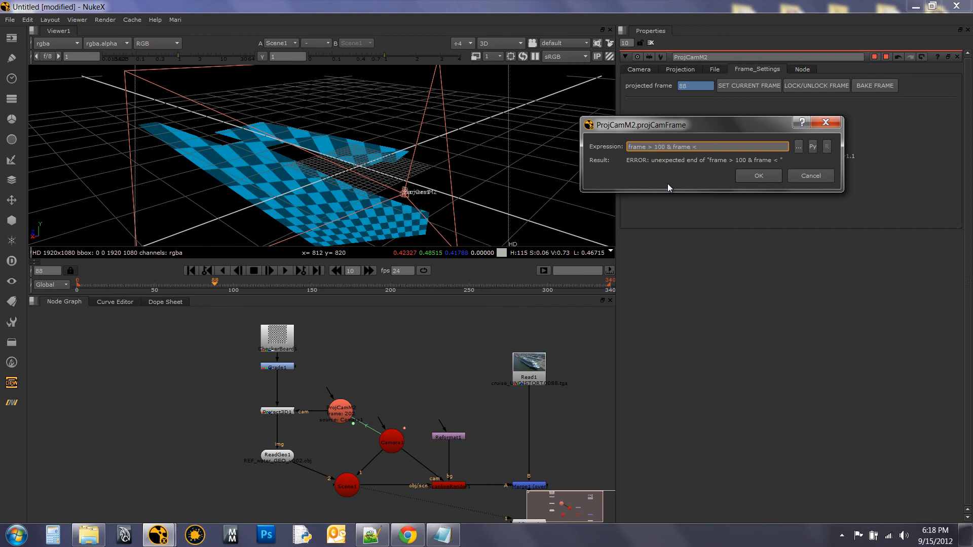
pyautogui.write(' 150 ? frame')
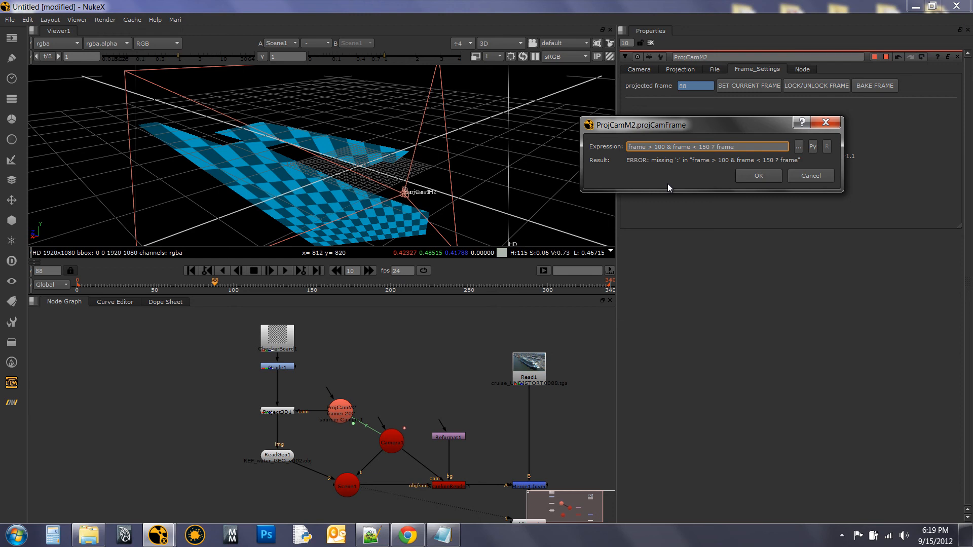
pyautogui.write(': 0')
pyautogui.click(750, 175)
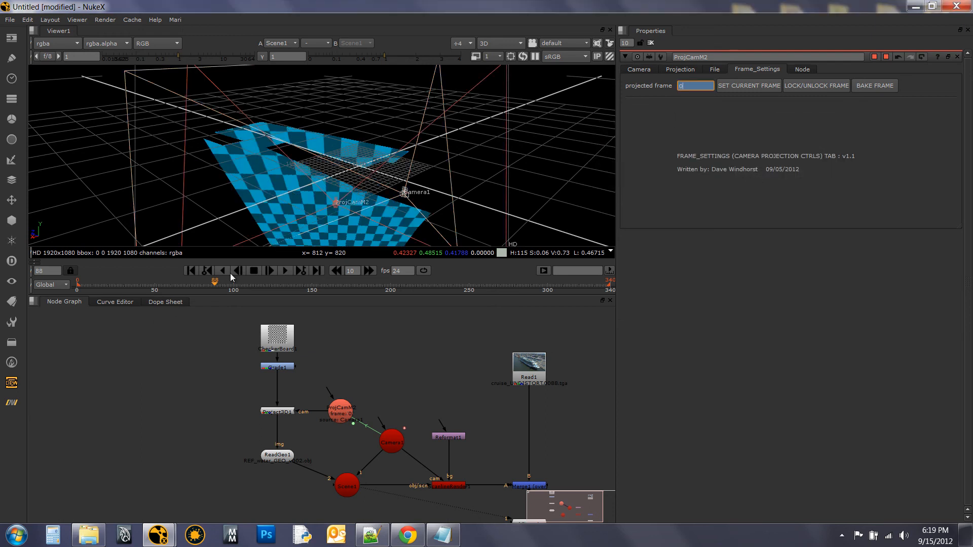
# - Play the timeline from frame 0, stop it and scrub to frame 194 to check the range-limited movement of ProjCamM2
pyautogui.moveTo(221, 285); pyautogui.dragTo(88, 290)
pyautogui.click(190, 271)
pyautogui.click(285, 271)
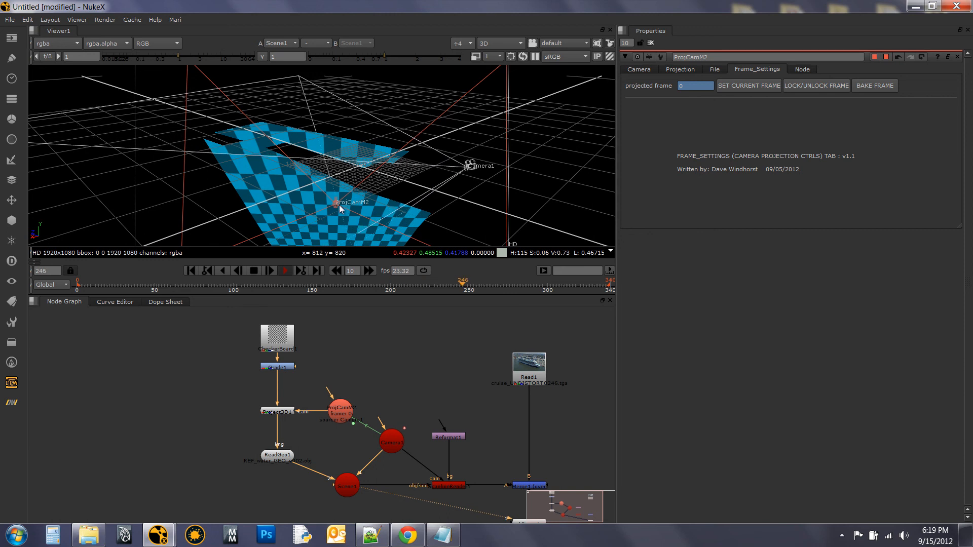
pyautogui.click(285, 271)
pyautogui.click(310, 286)
pyautogui.moveTo(305, 288); pyautogui.dragTo(383, 285)
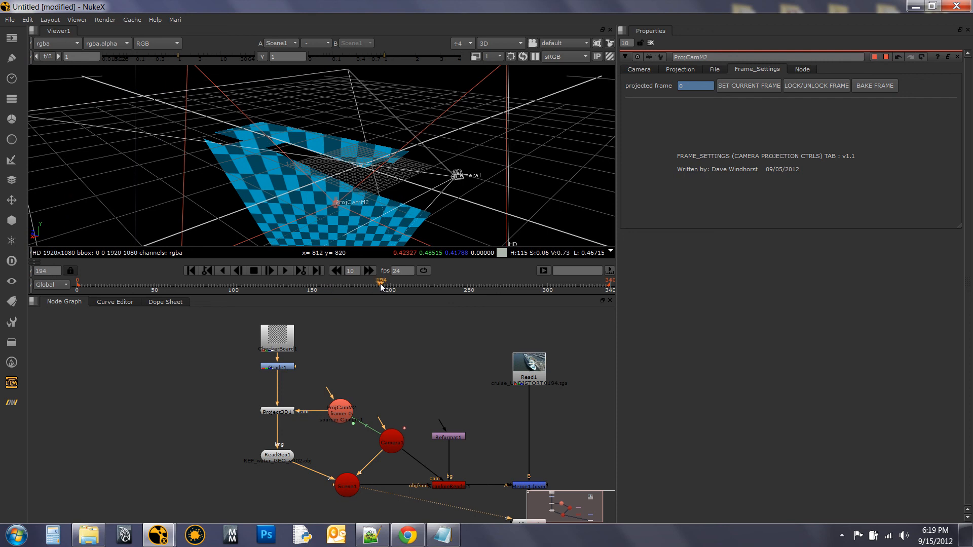
# - Following the README's third example, set ProjCamM2's projected frame expression to "frame > 100 & frame < 150 ? frame : frame <= 100 ? 100 : 150"
pyautogui.click(443, 536)
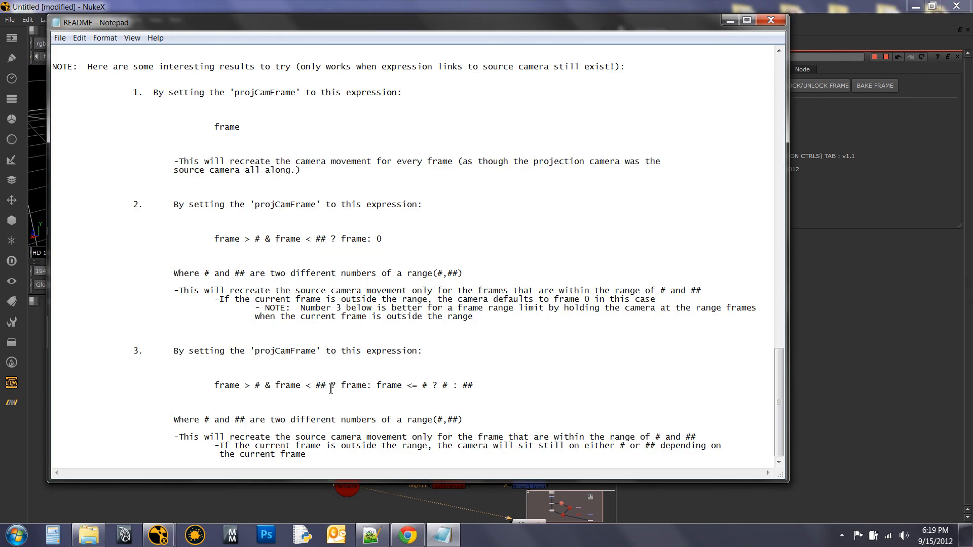
pyautogui.click(729, 21)
pyautogui.click(692, 85)
pyautogui.rightClick(690, 86)
pyautogui.click(702, 147)
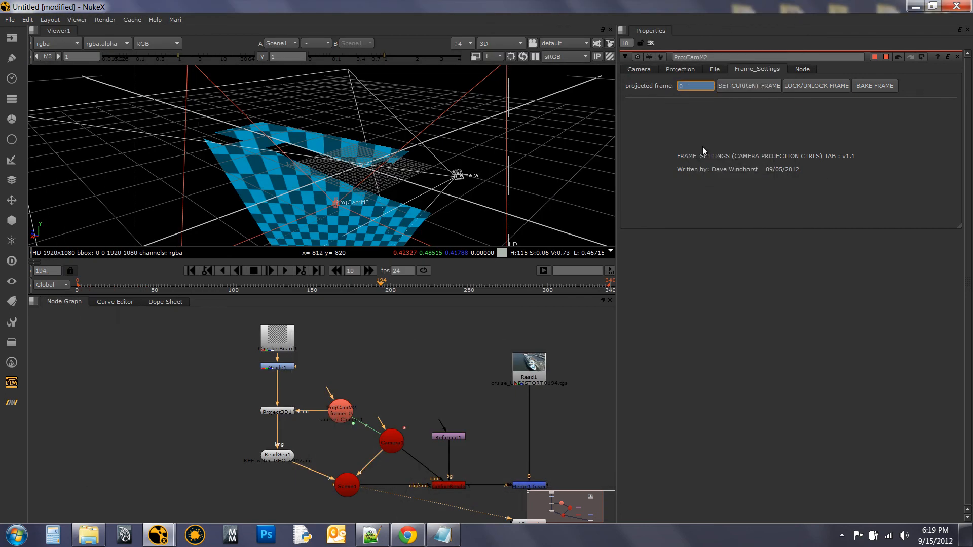
pyautogui.click(745, 139)
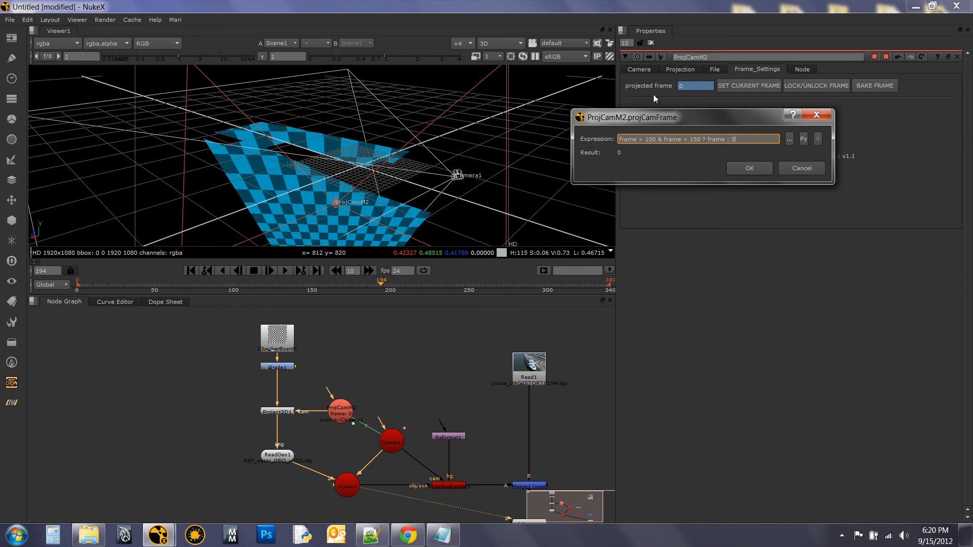
pyautogui.click(739, 136)
pyautogui.press('BackSpace')
pyautogui.write('frame <= 100')
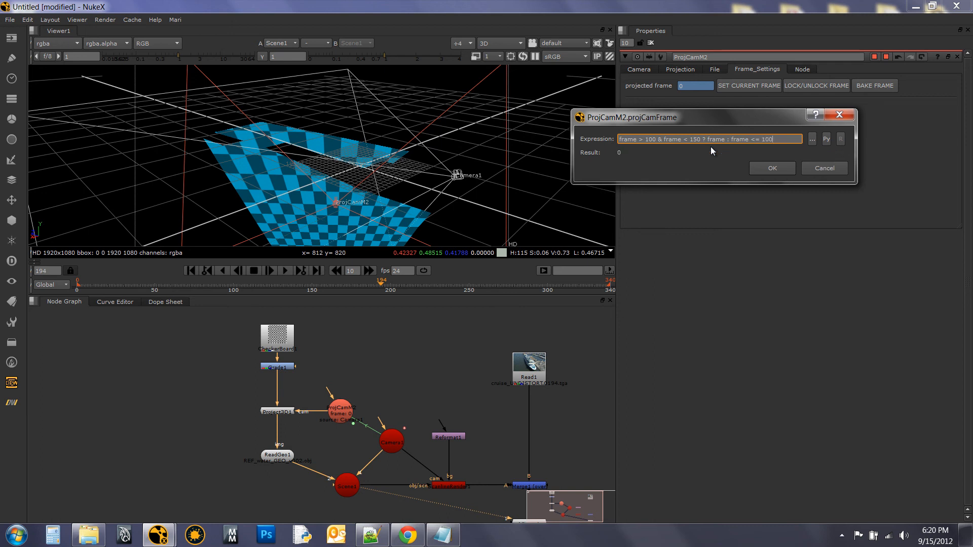
pyautogui.write(' ? ')
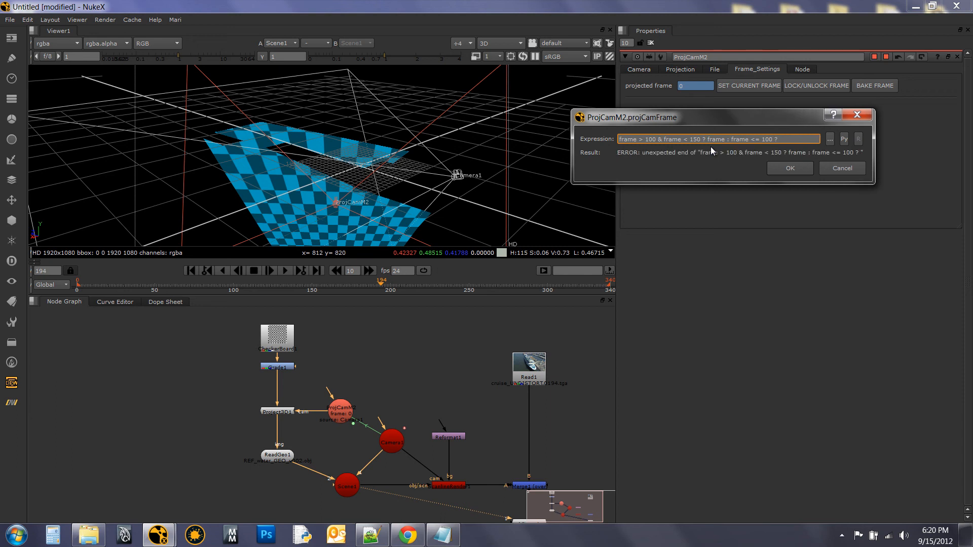
pyautogui.write('100')
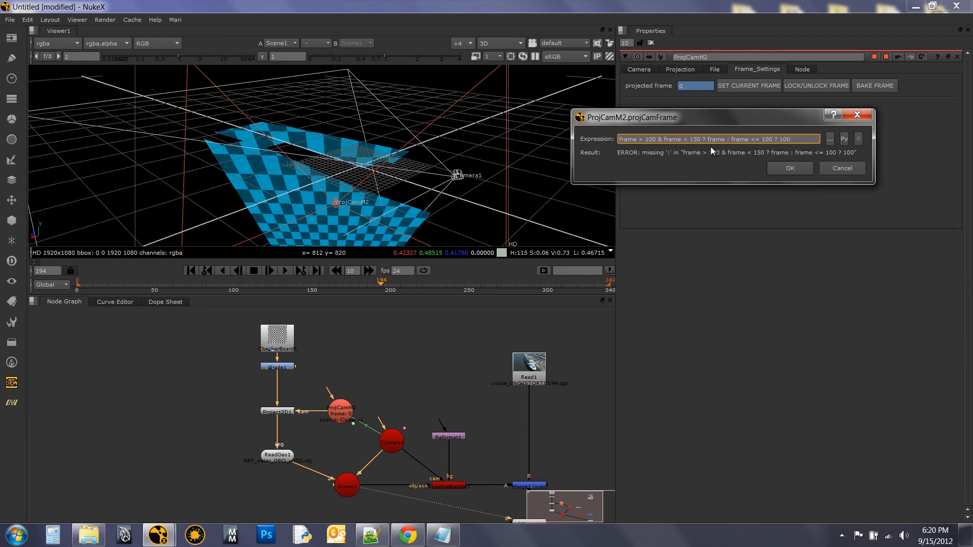
pyautogui.write(' : 150')
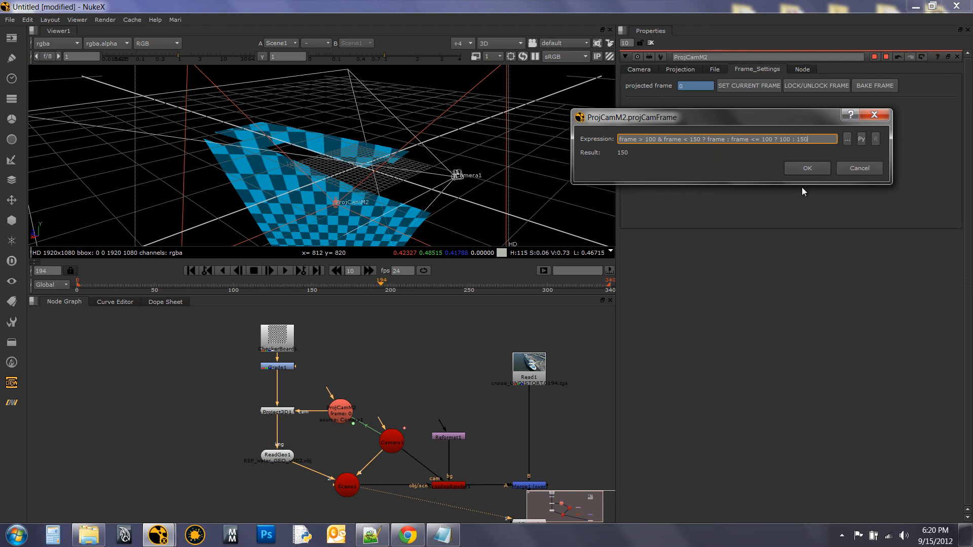
pyautogui.click(809, 170)
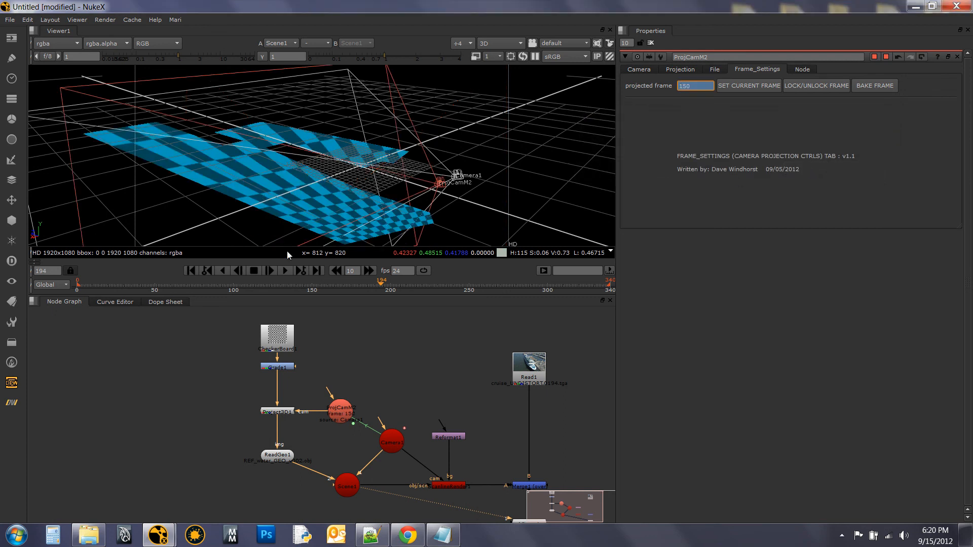
# - Play the timeline from frame 0 and scrub to frame 191 to check how ProjCamM2 holds outside the 100–150 range
pyautogui.click(193, 272)
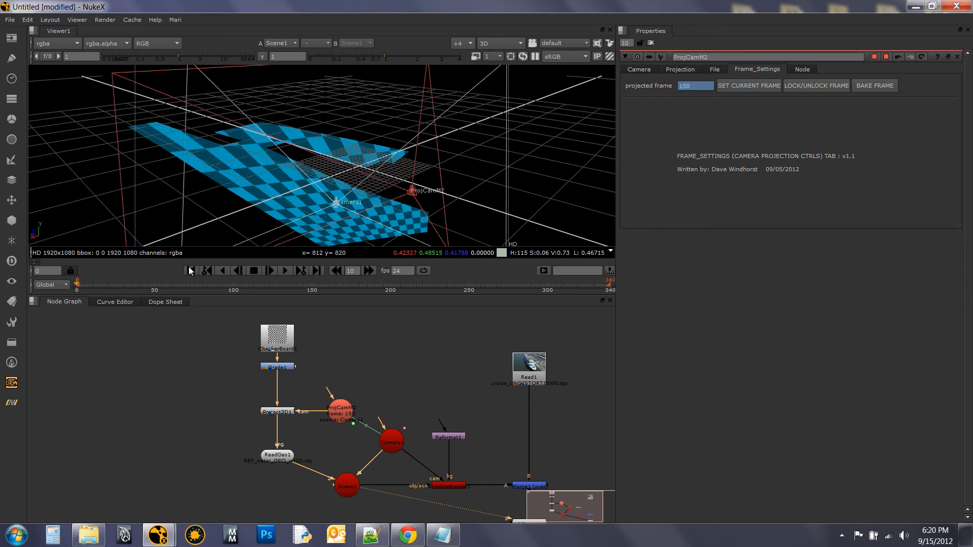
pyautogui.click(285, 272)
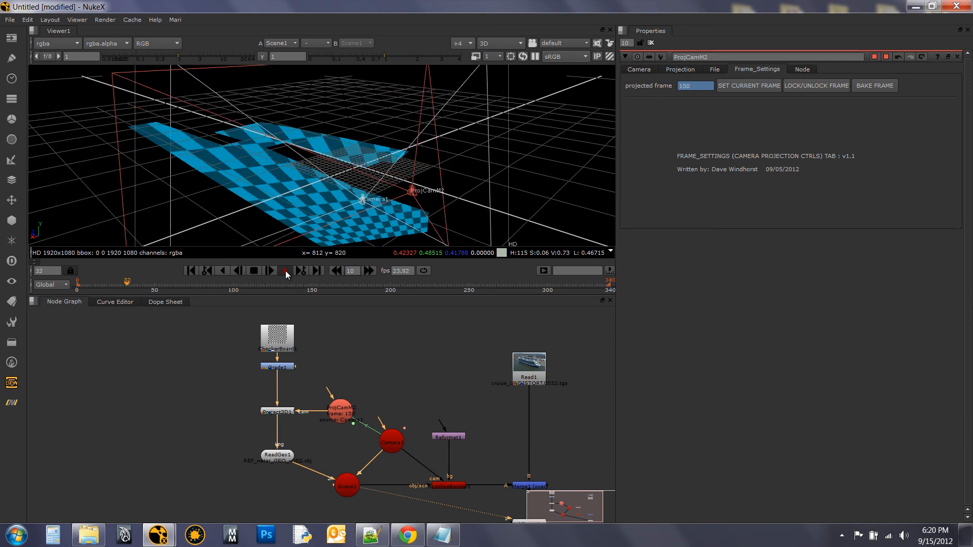
pyautogui.moveTo(341, 284); pyautogui.dragTo(375, 283)
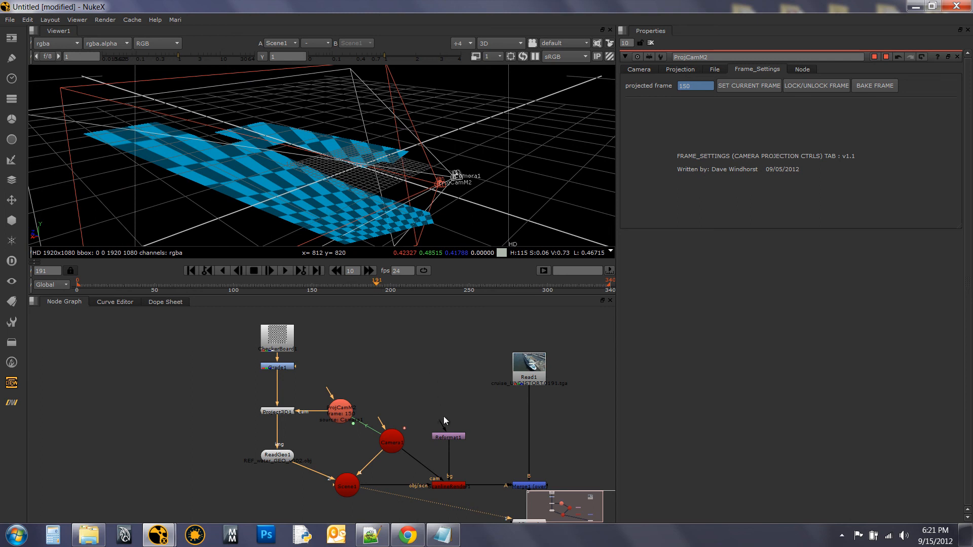
# - View the ScanlineRender and Merge1 outputs in 2D, and scrub to frame 65 to check the checkerboard over the footage
pyautogui.moveTo(439, 416); pyautogui.dragTo(406, 399)
pyautogui.click(415, 464)
pyautogui.press('1')
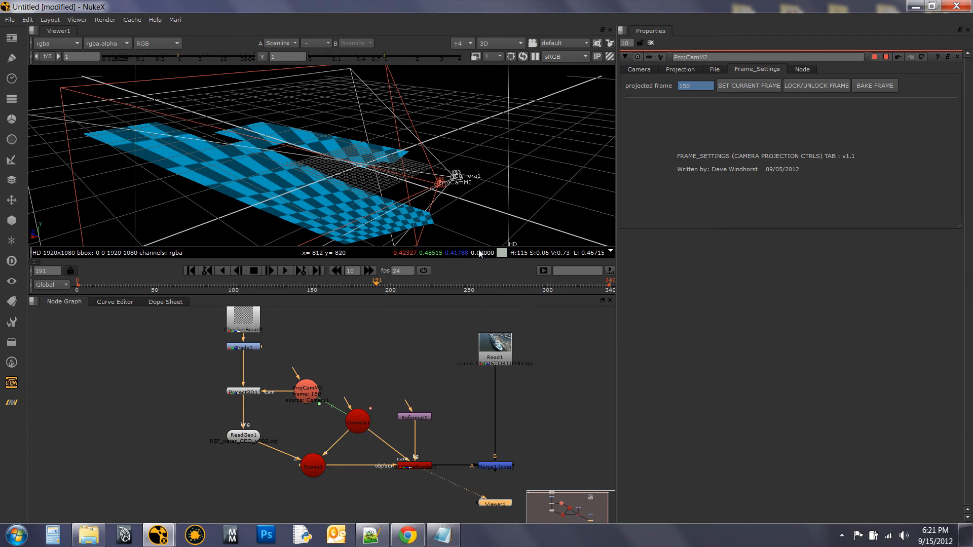
pyautogui.press('Tab')
pyautogui.click(496, 466)
pyautogui.press('1')
pyautogui.moveTo(340, 287); pyautogui.dragTo(179, 288)
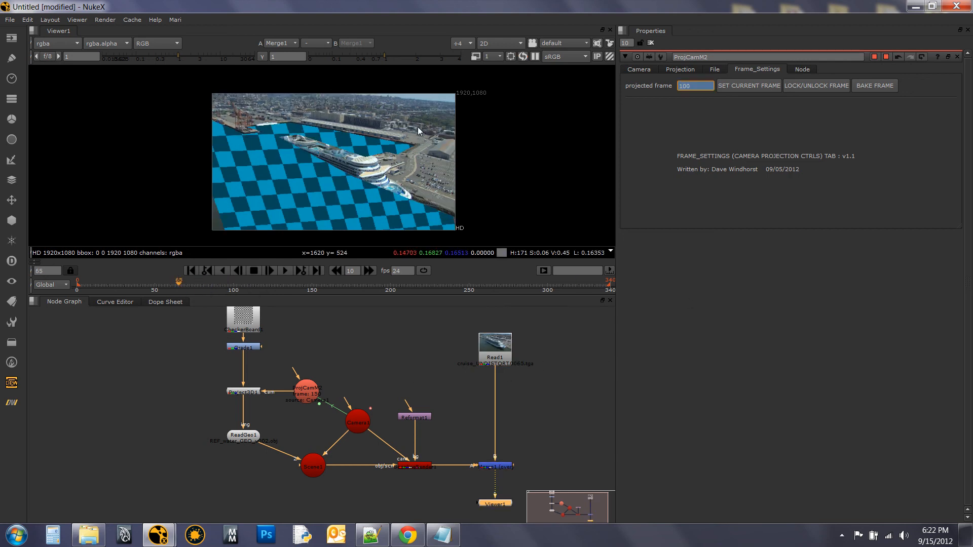
# - Return to the 3D view and examine the projection on the water geometry and both cameras from several angles
pyautogui.press('Tab')
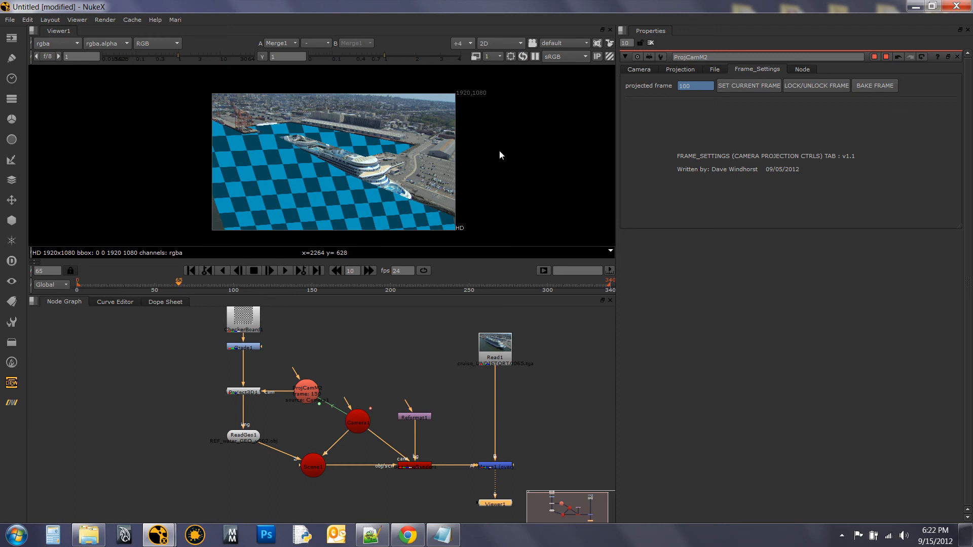
pyautogui.press('Tab')
pyautogui.moveTo(378, 164); pyautogui.dragTo(360, 175)
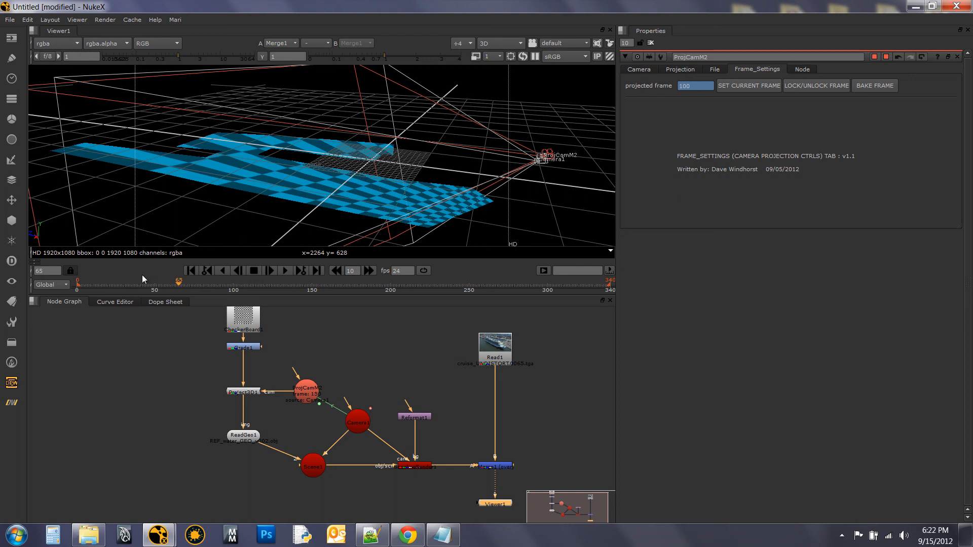
pyautogui.click(389, 372)
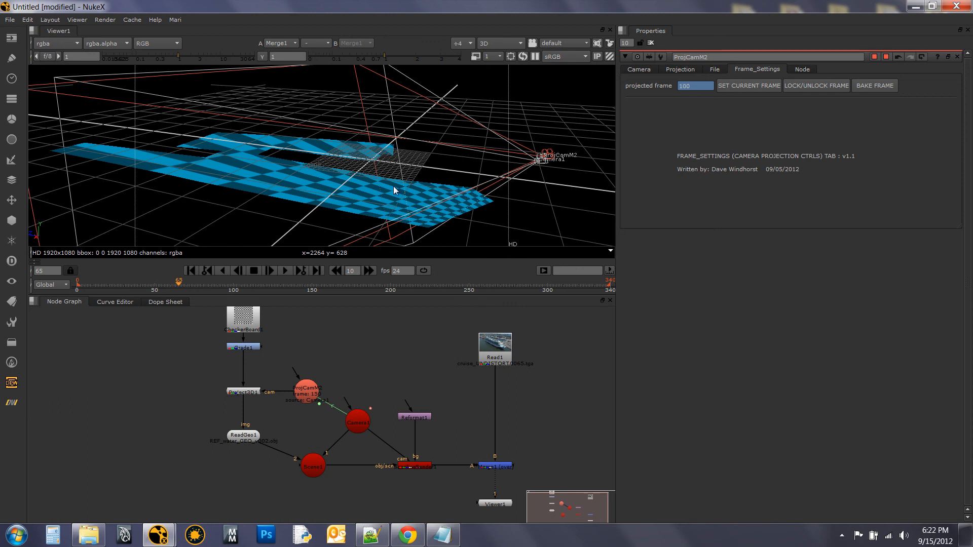
pyautogui.moveTo(486, 150); pyautogui.dragTo(465, 166)
pyautogui.moveTo(363, 184)
pyautogui.mouseDown()
pyautogui.moveTo(463, 183)
pyautogui.moveTo(340, 190)
pyautogui.moveTo(364, 191)
pyautogui.mouseUp()
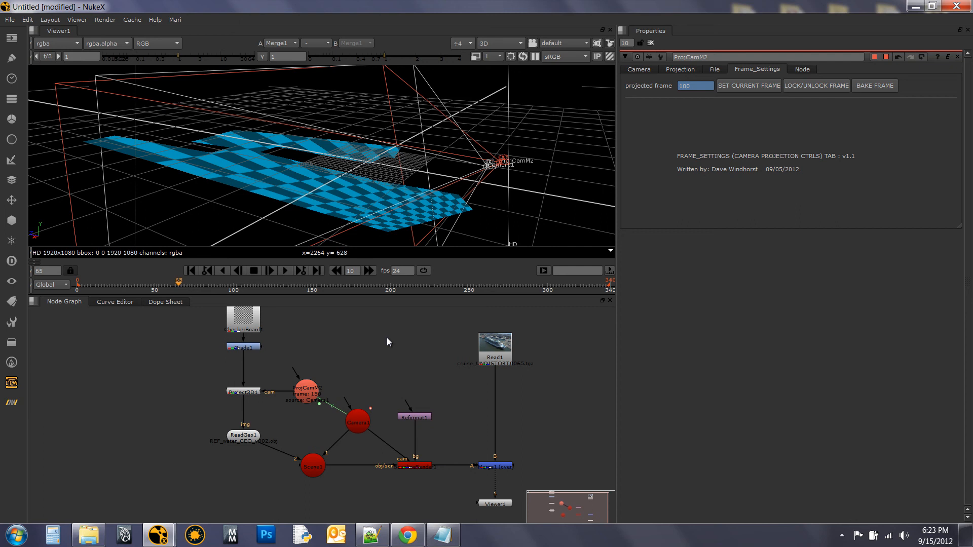
pyautogui.moveTo(436, 218); pyautogui.dragTo(369, 214)
pyautogui.moveTo(294, 212); pyautogui.dragTo(351, 210)
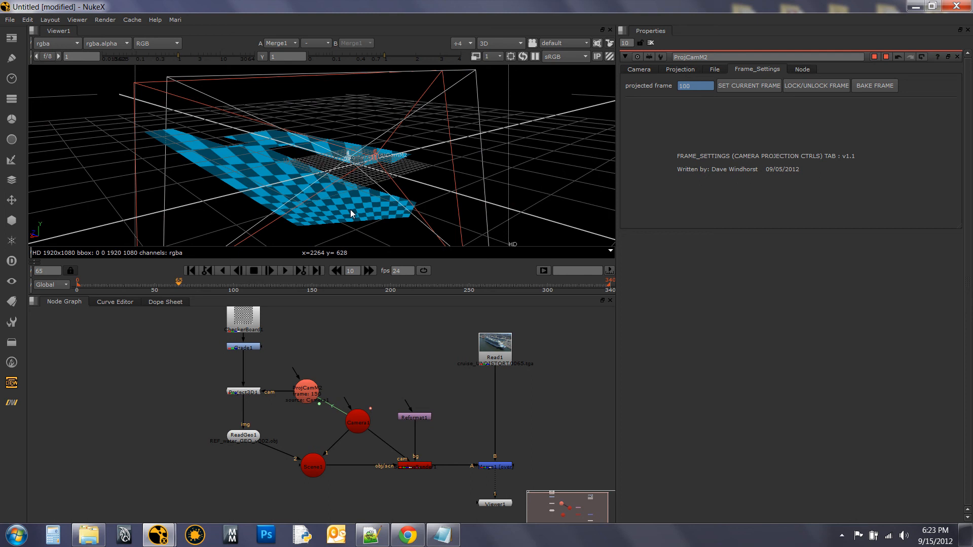